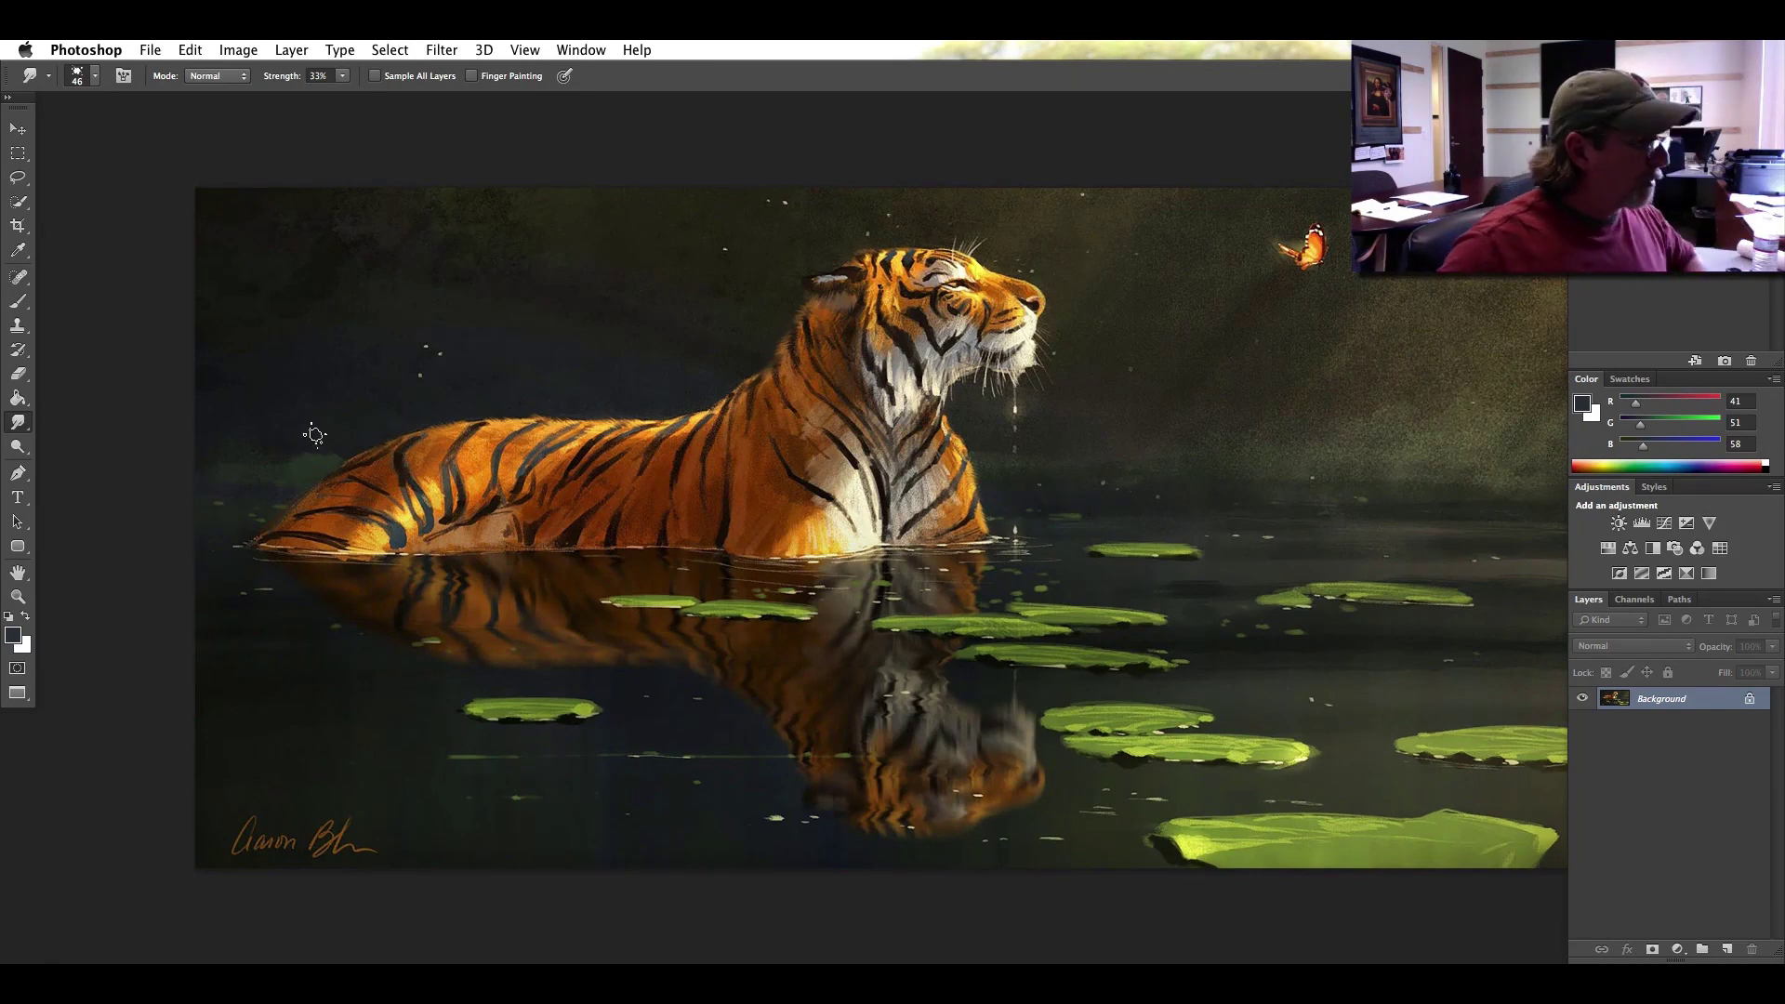
Return to standard screen mode with the document window back in the workspace.
key("f")
key("f")
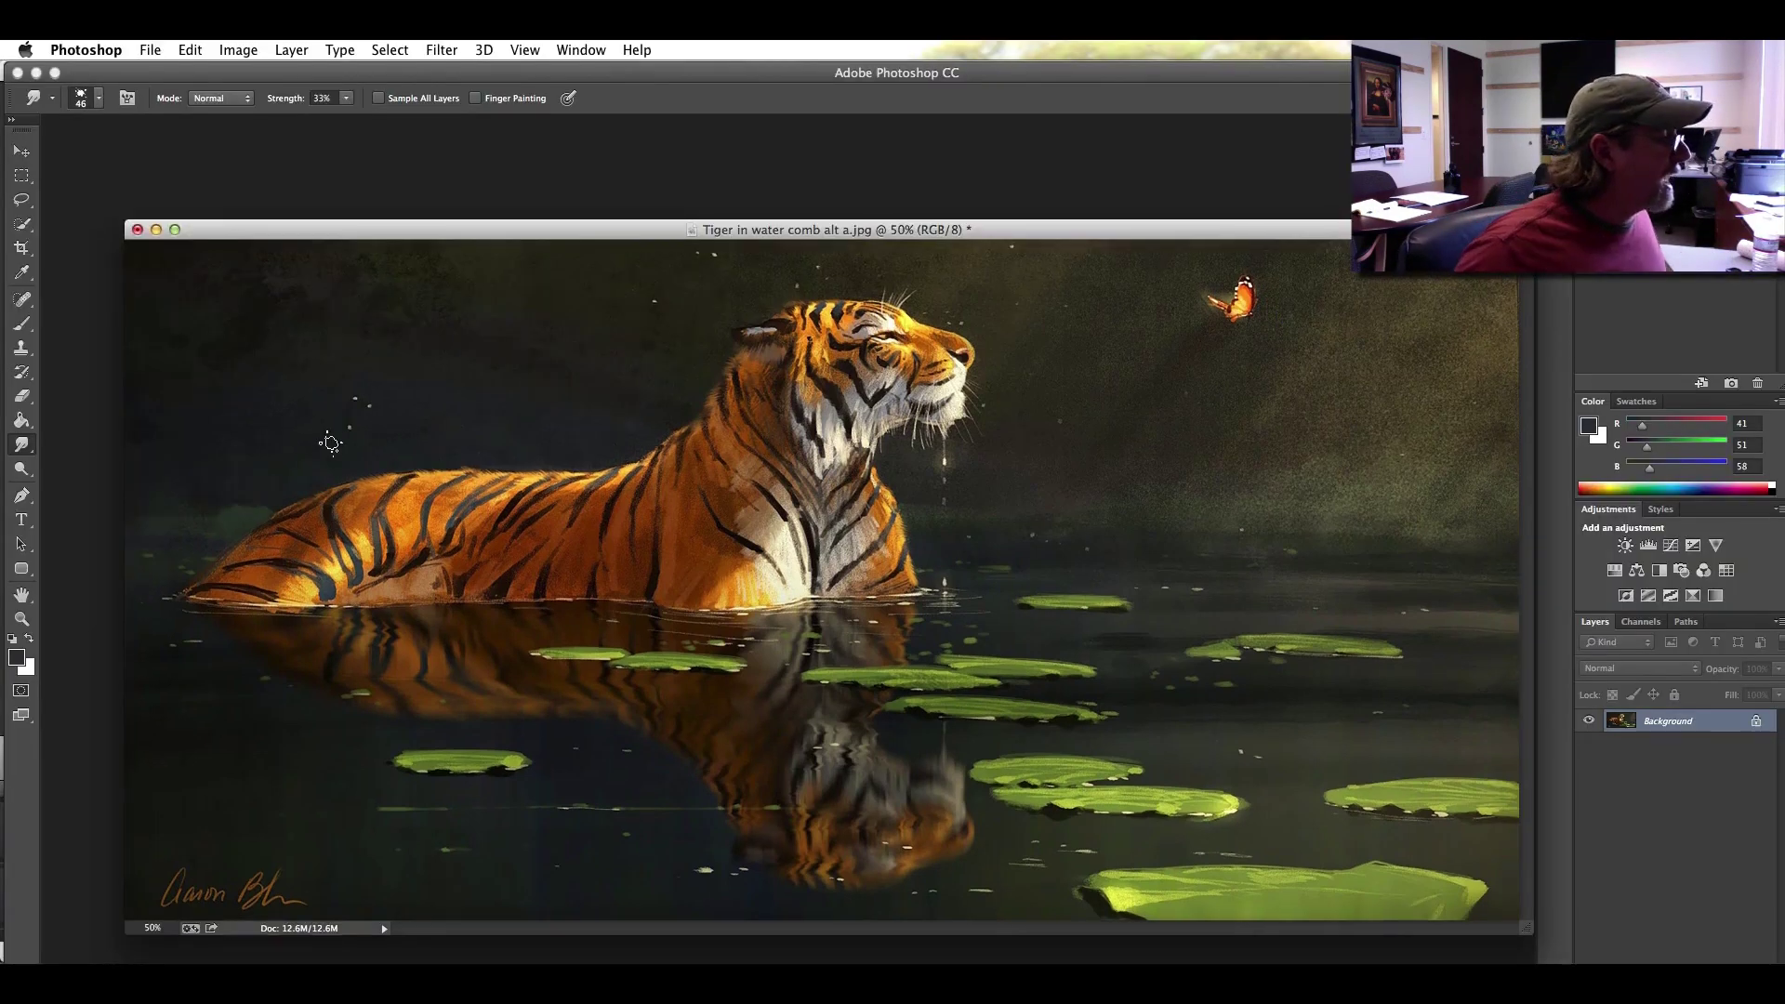
left_click_drag(321, 230, 1395, 837)
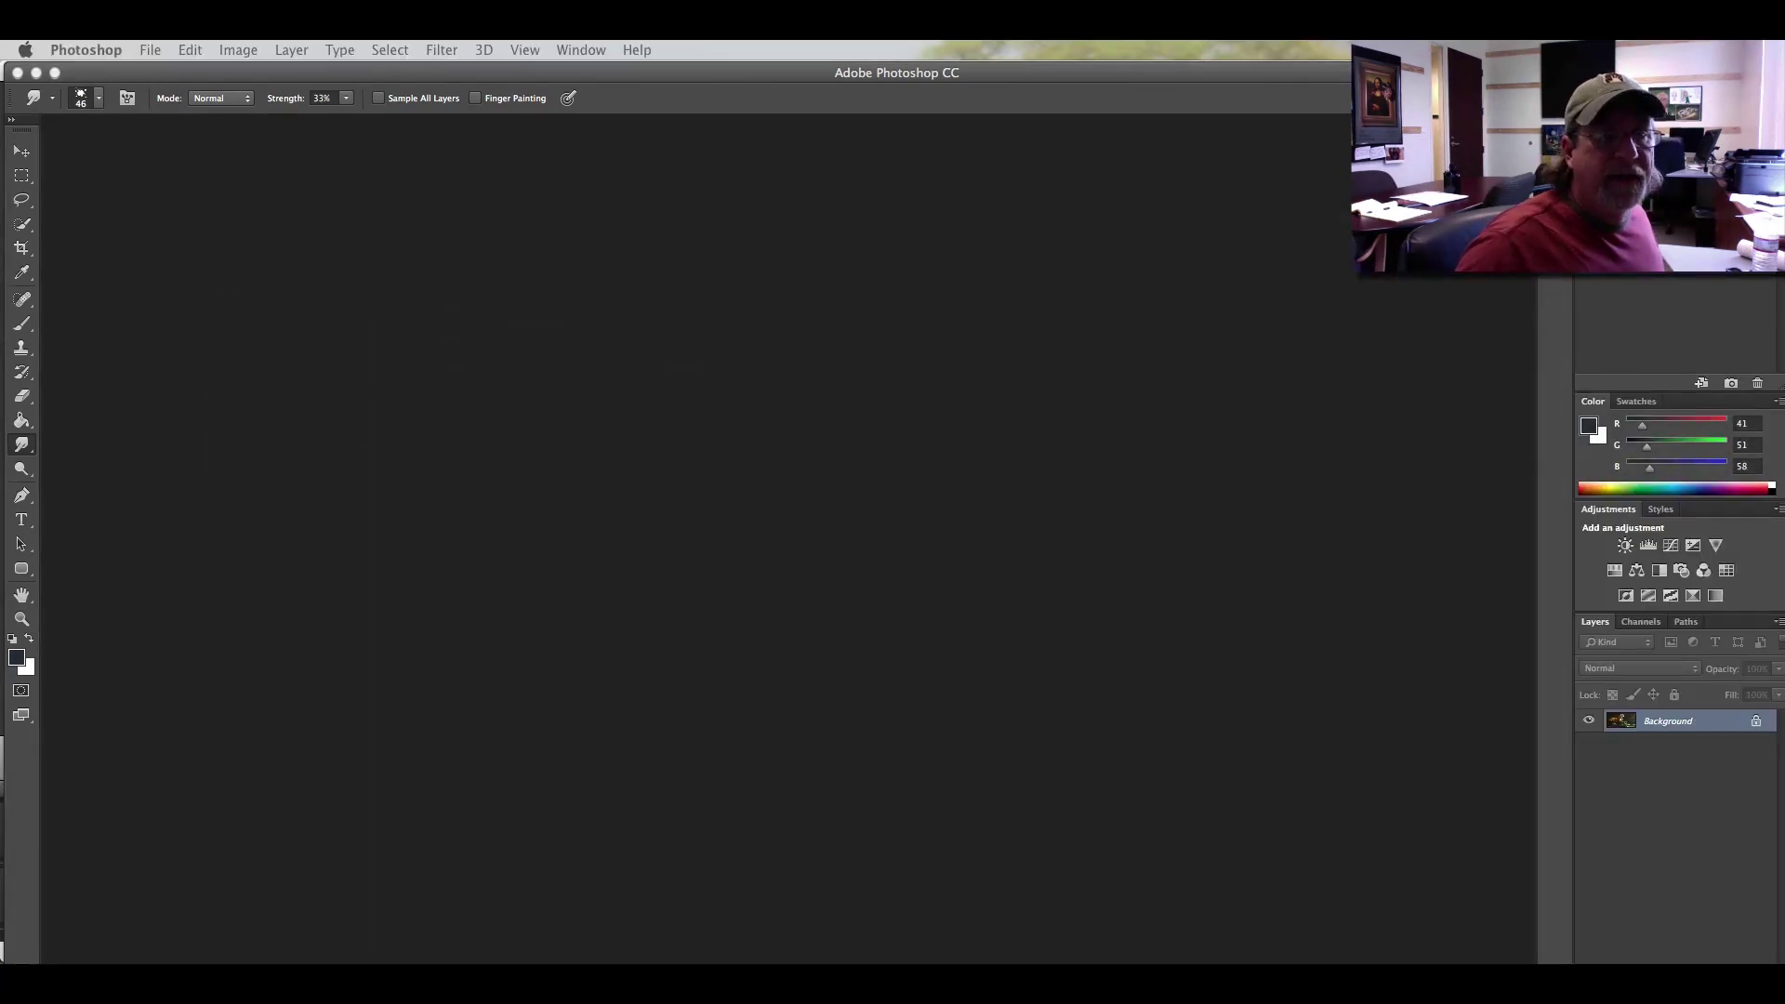
left_click_drag(1395, 837, 414, 239)
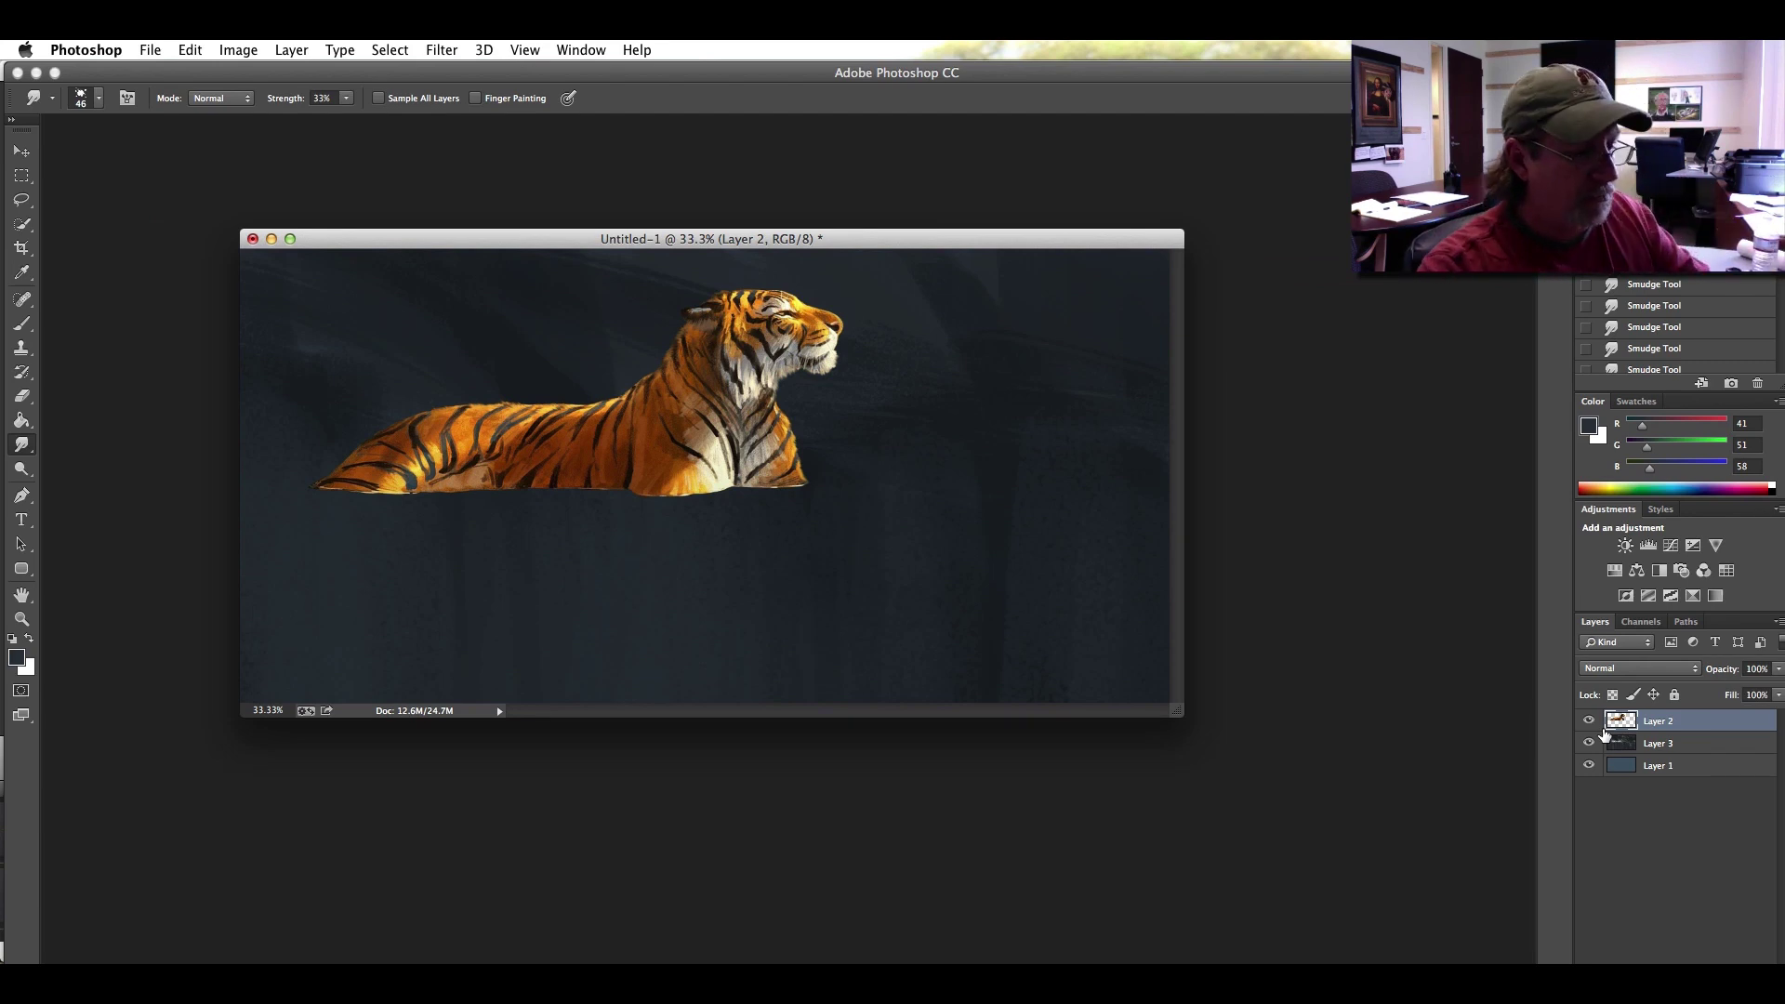
Toggle Layer 2's visibility to compare, then nudge the tiger slightly right with the Move tool.
left_click(1589, 722)
left_click(1589, 721)
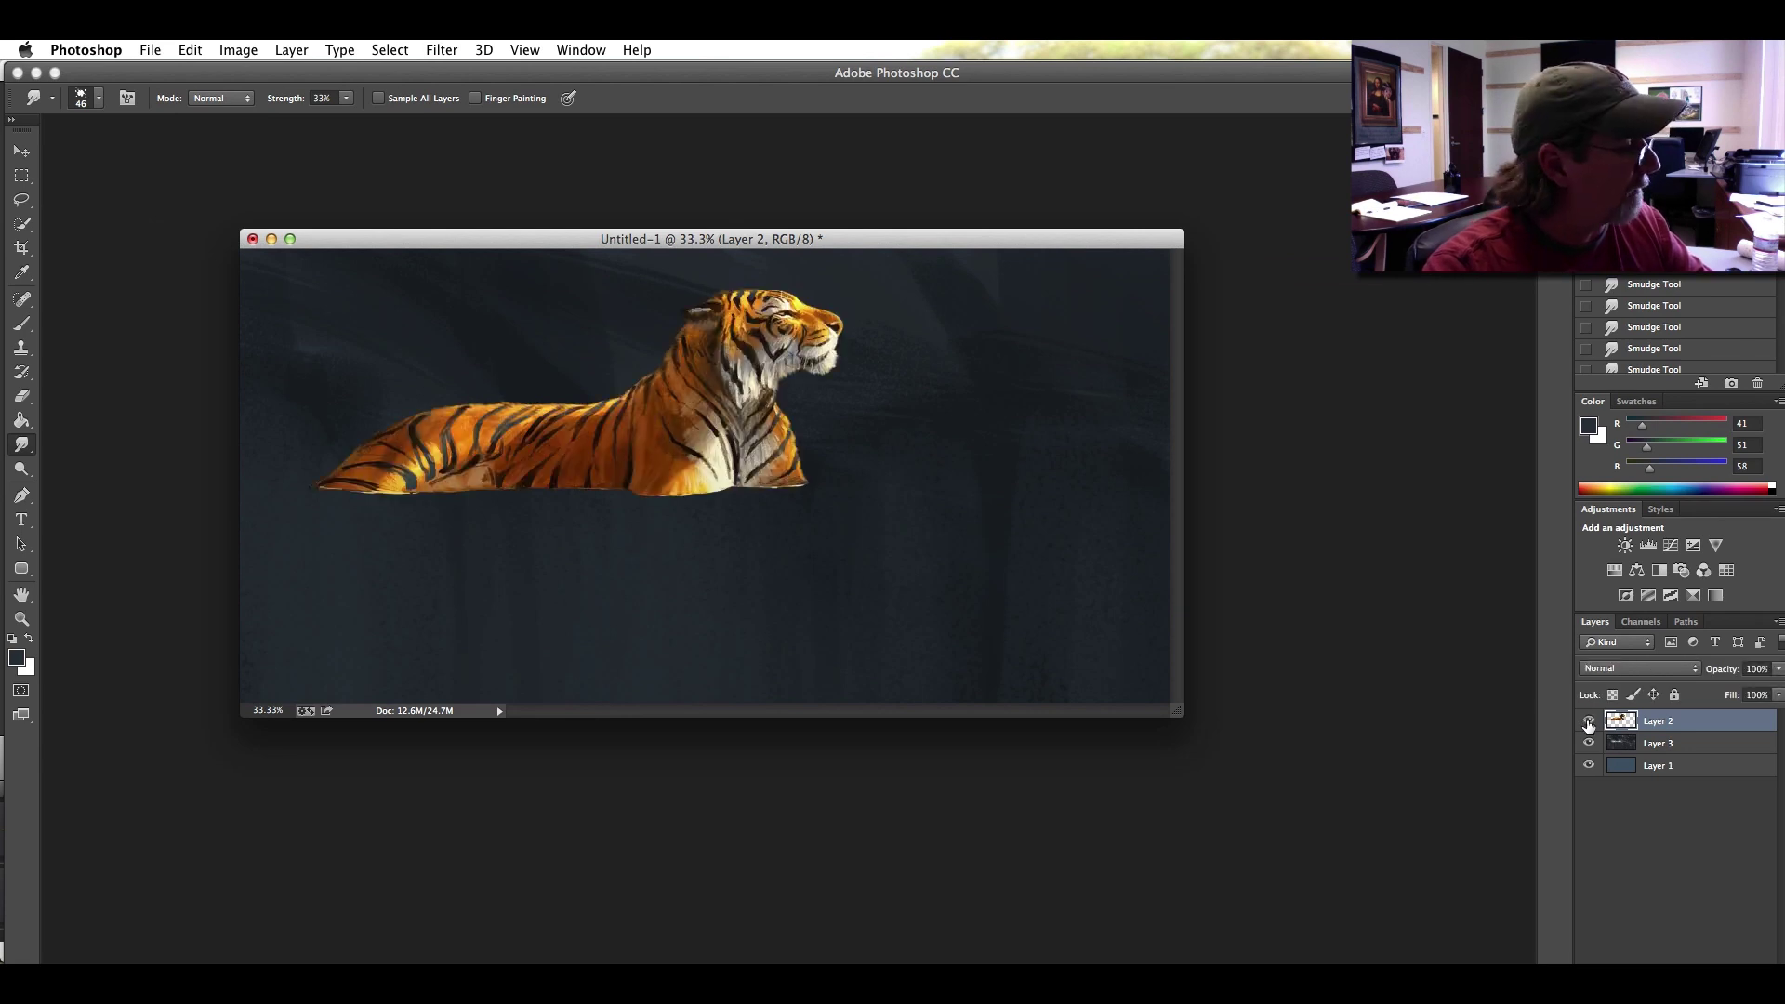
left_click(1589, 722)
left_click(1589, 722)
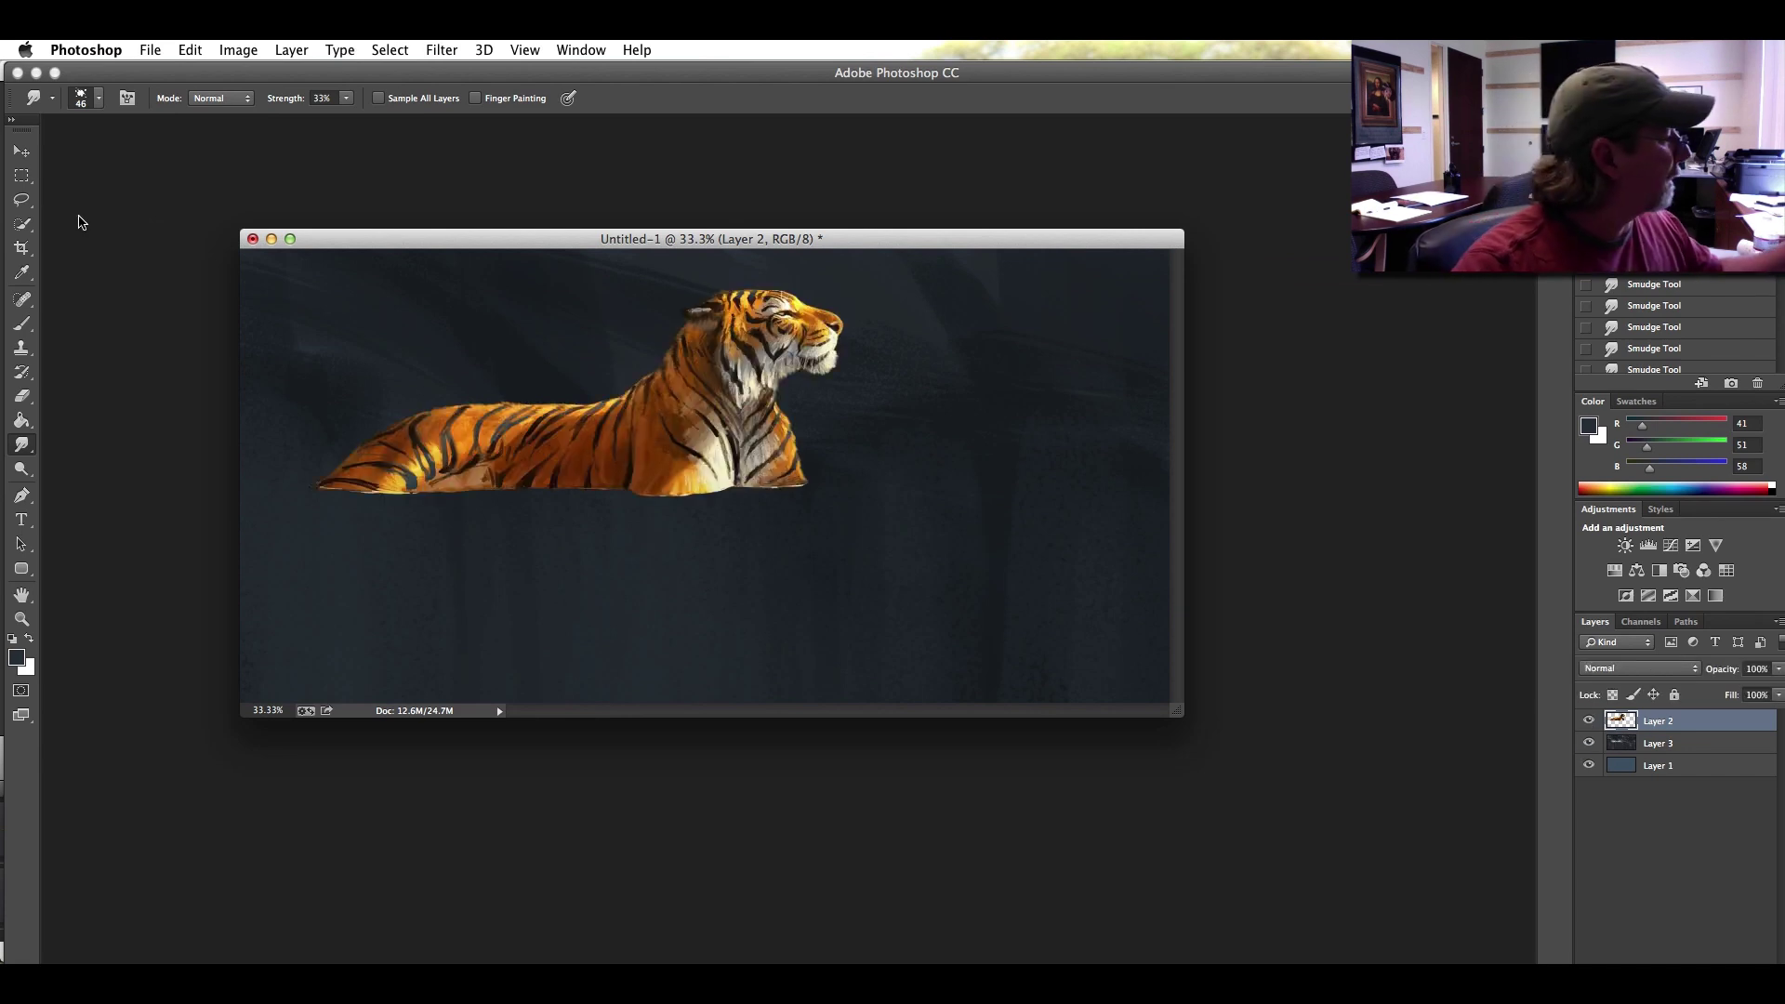
left_click(22, 151)
left_click_drag(497, 456, 550, 453)
key("f")
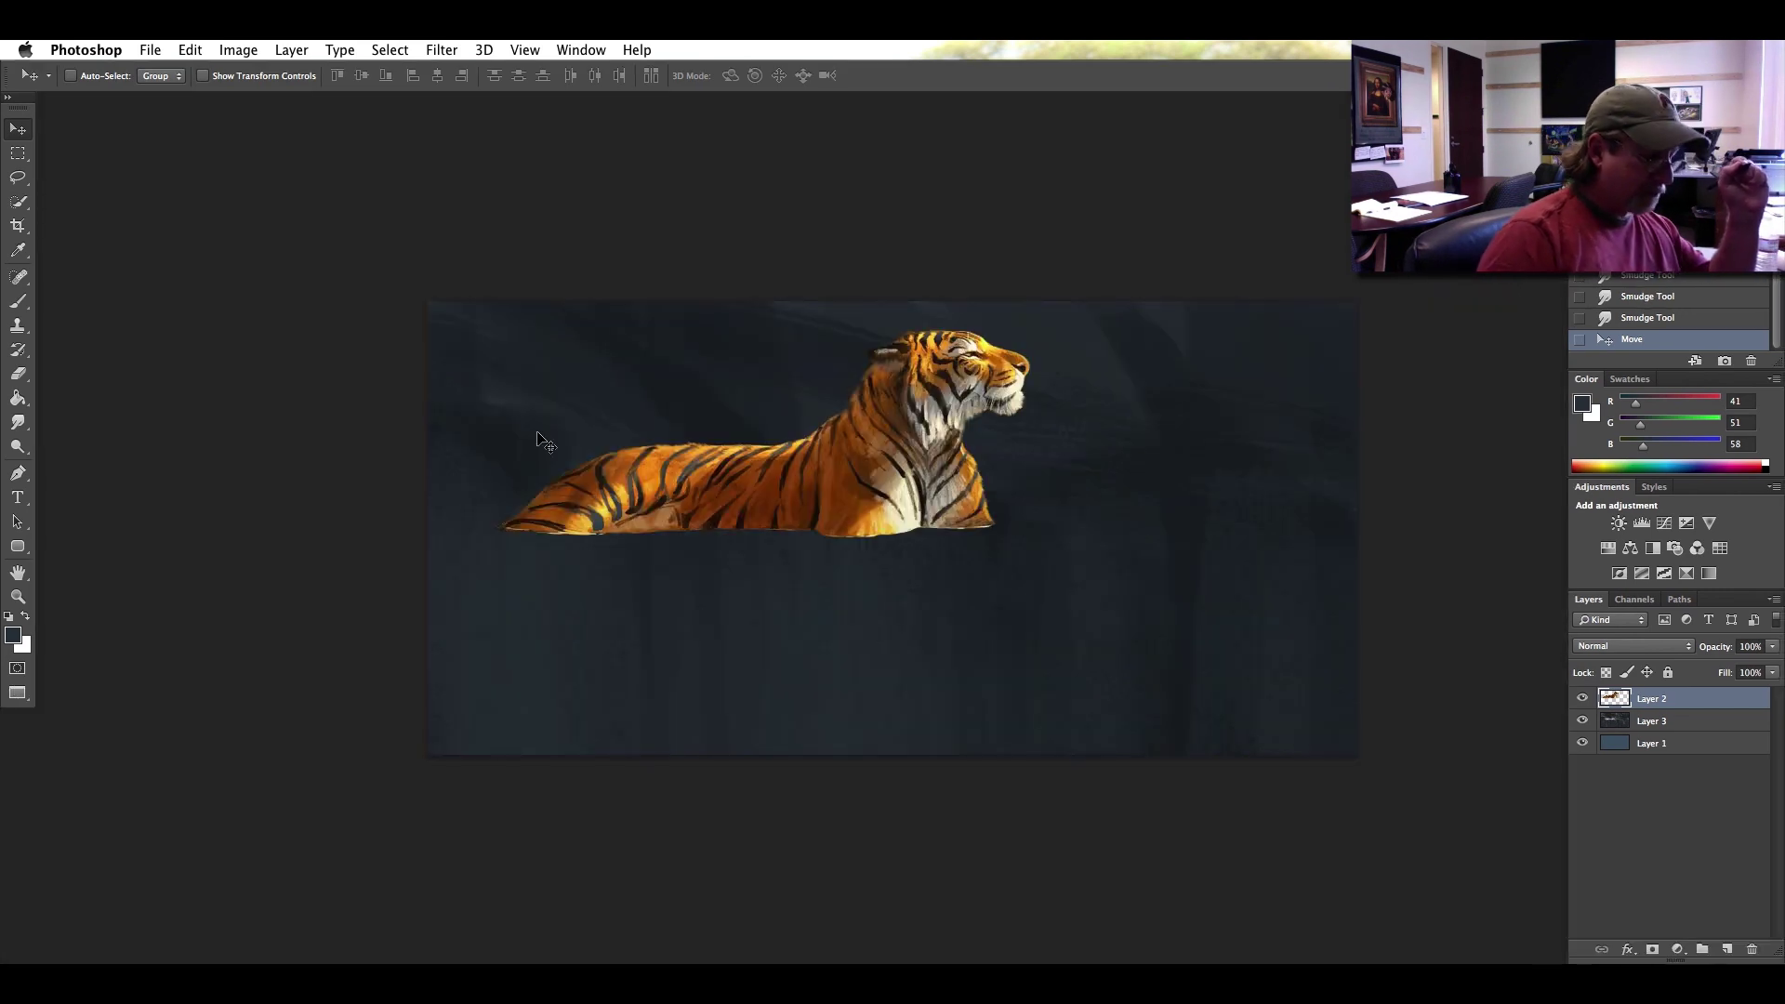
Shift the tiger slightly left and duplicate Layer 2, keeping the original selected.
left_click_drag(700, 506, 685, 503)
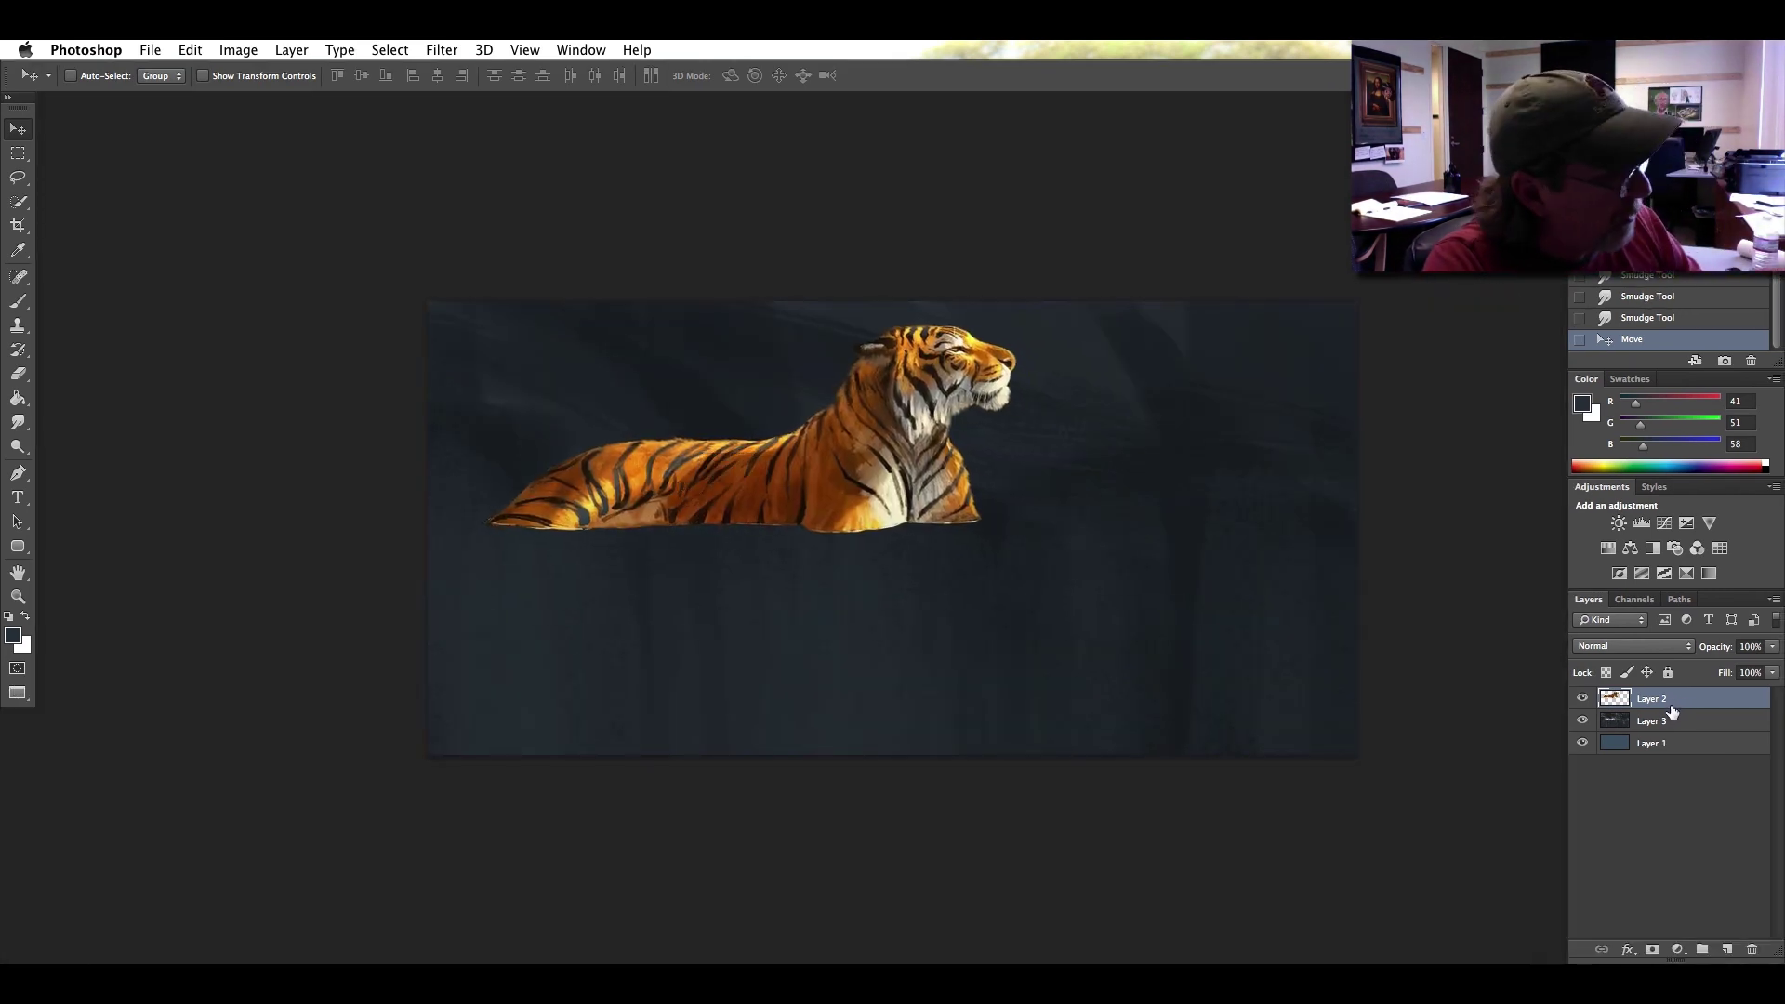
left_click_drag(1667, 703, 1726, 947)
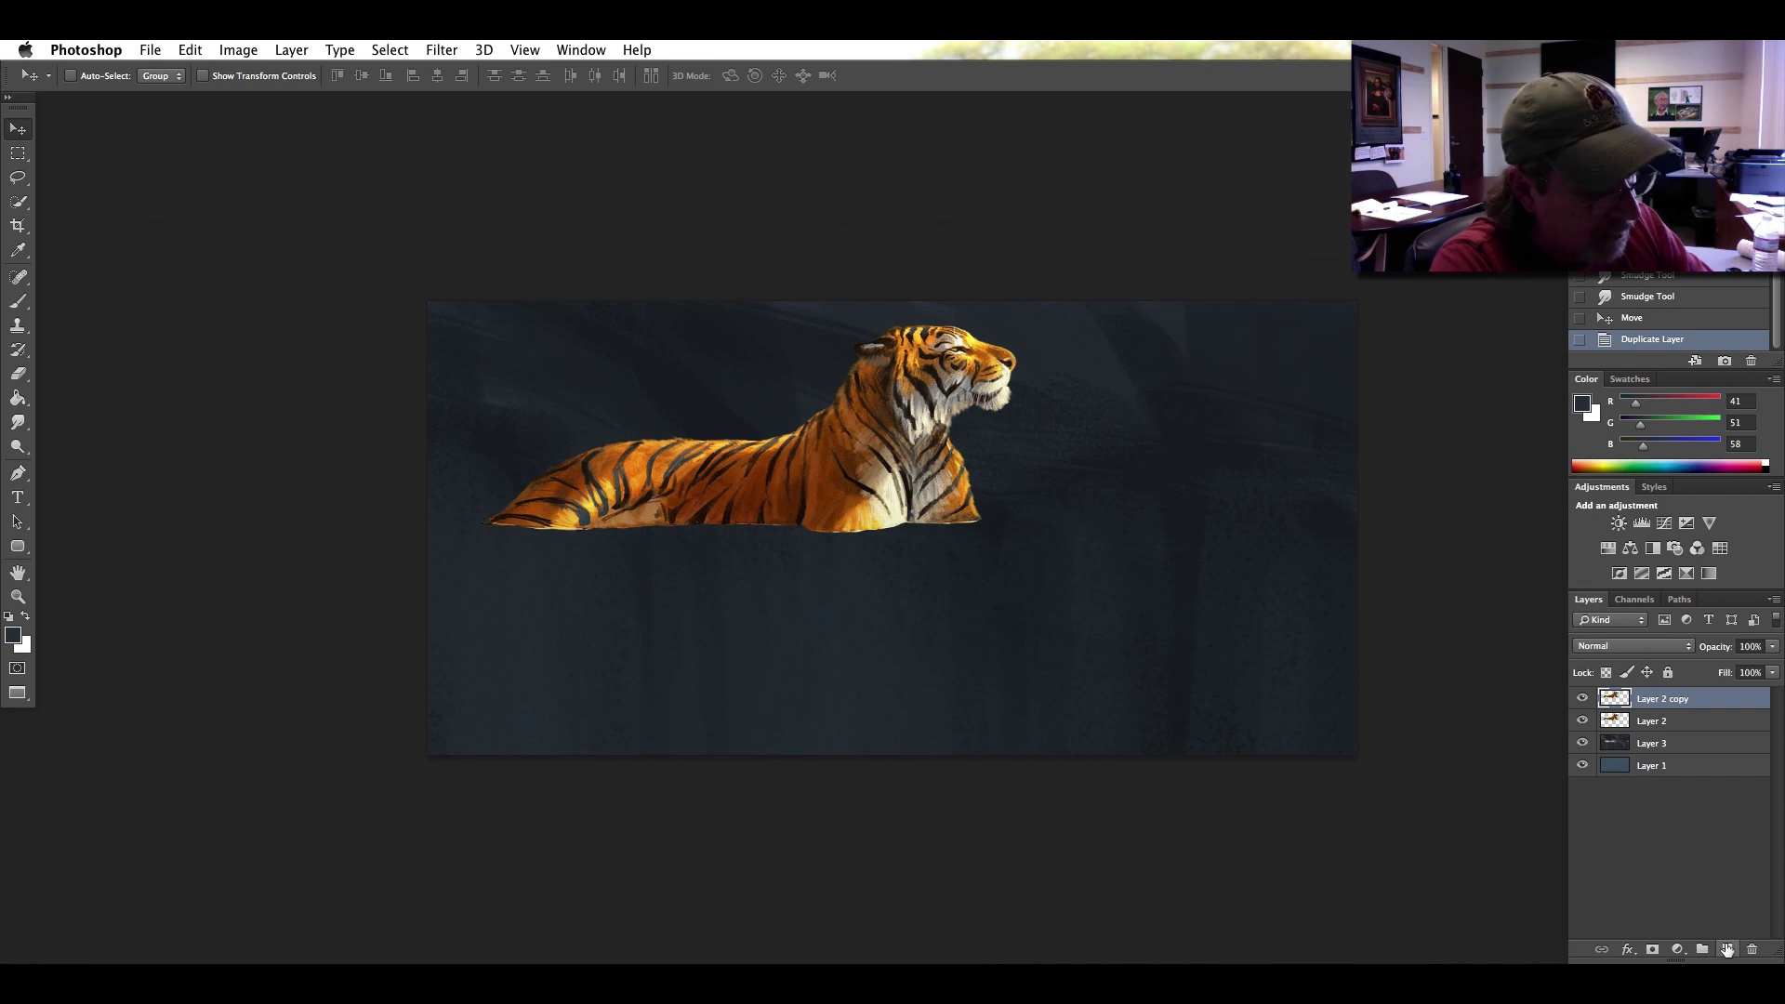
left_click(1652, 723)
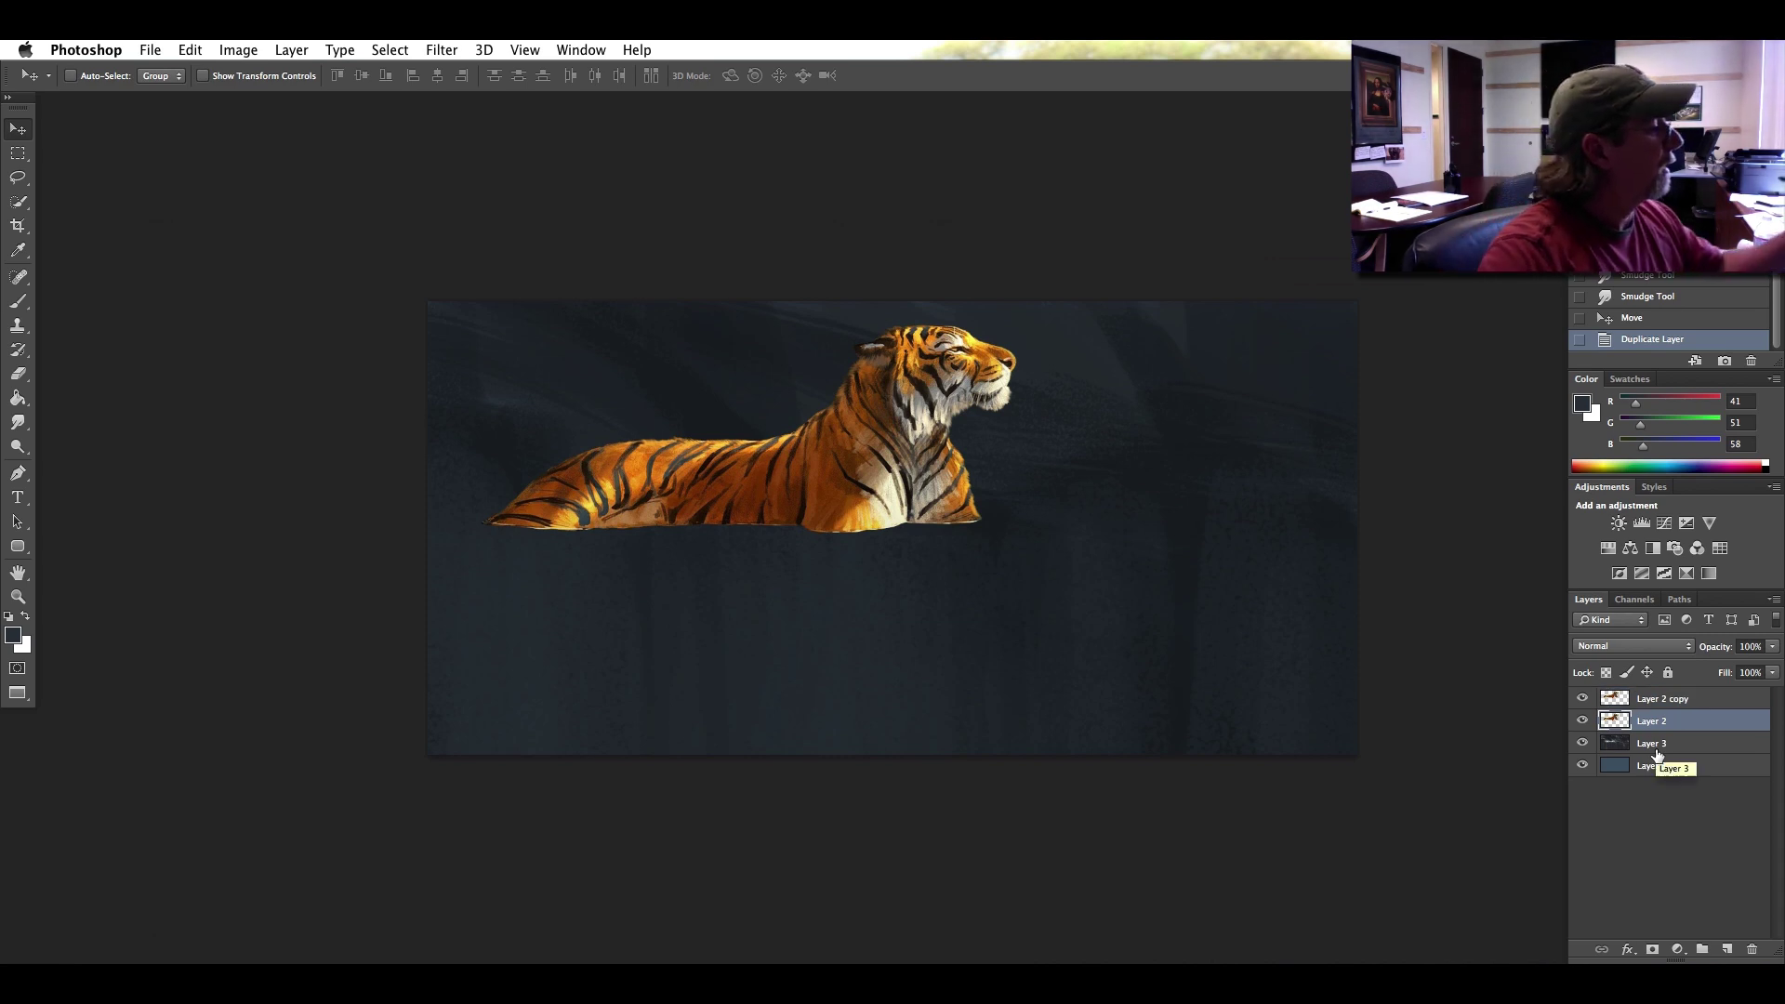
Flip Layer 2 vertically and drag it down beneath the original tiger.
left_click(189, 50)
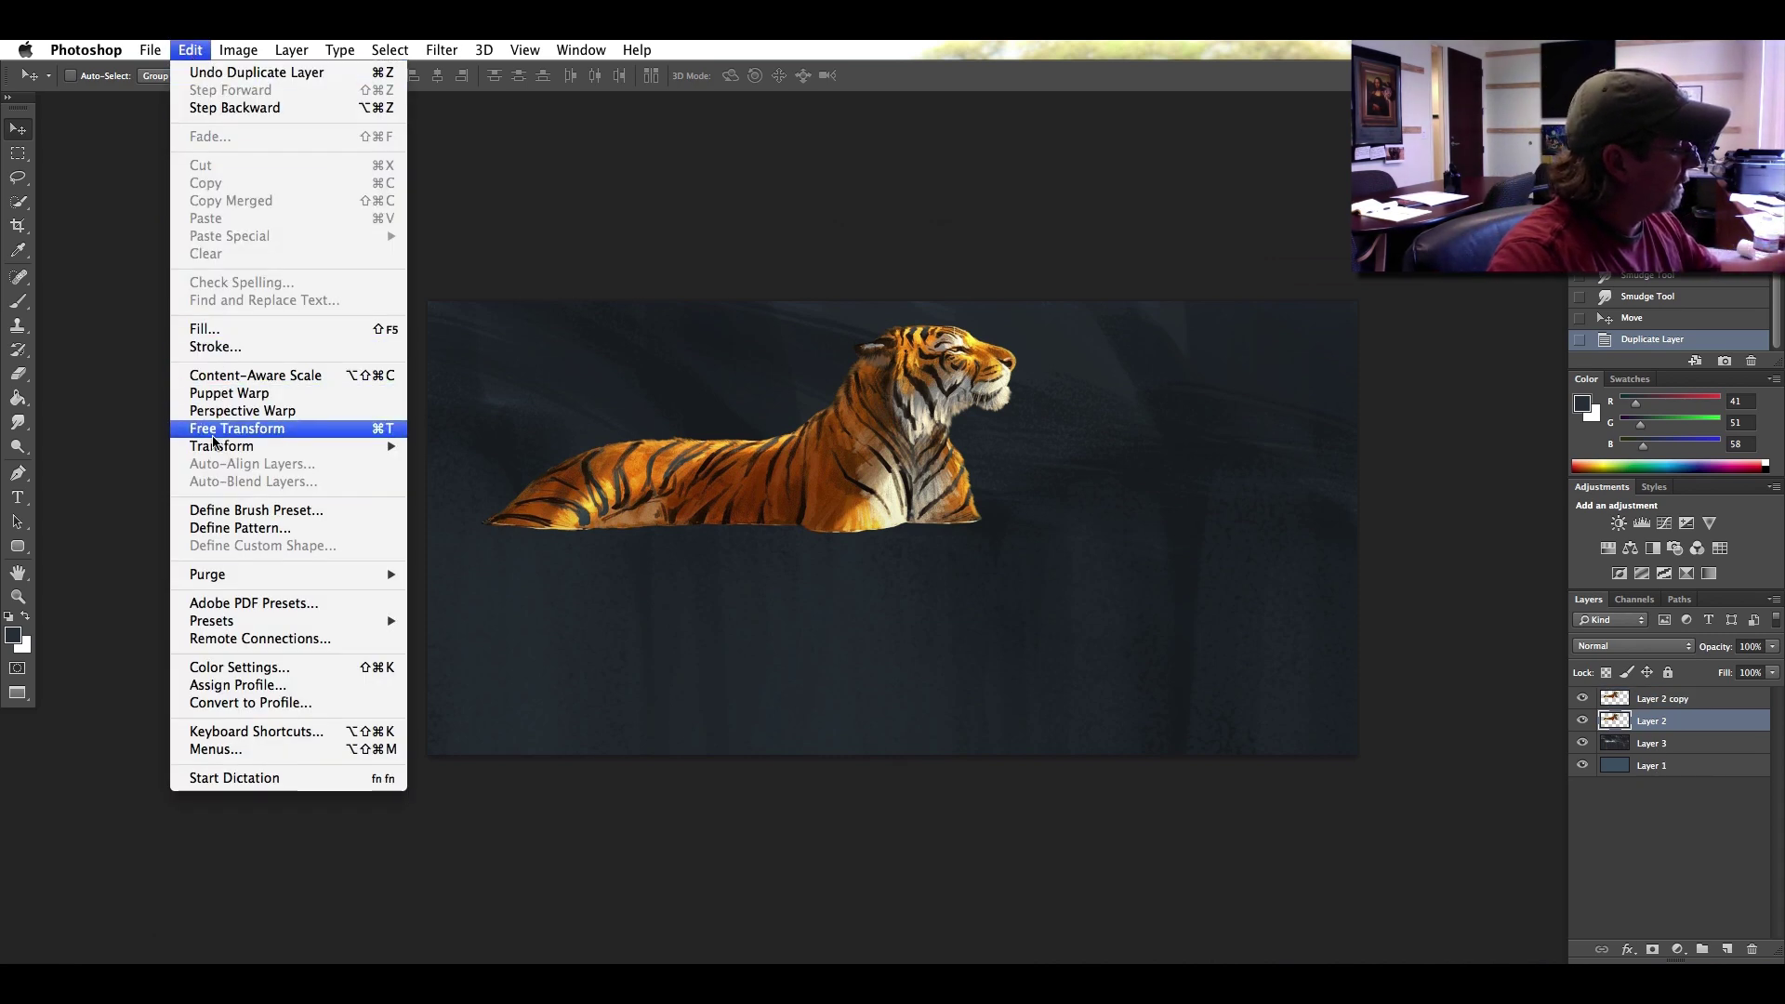
mouse_move(212, 447)
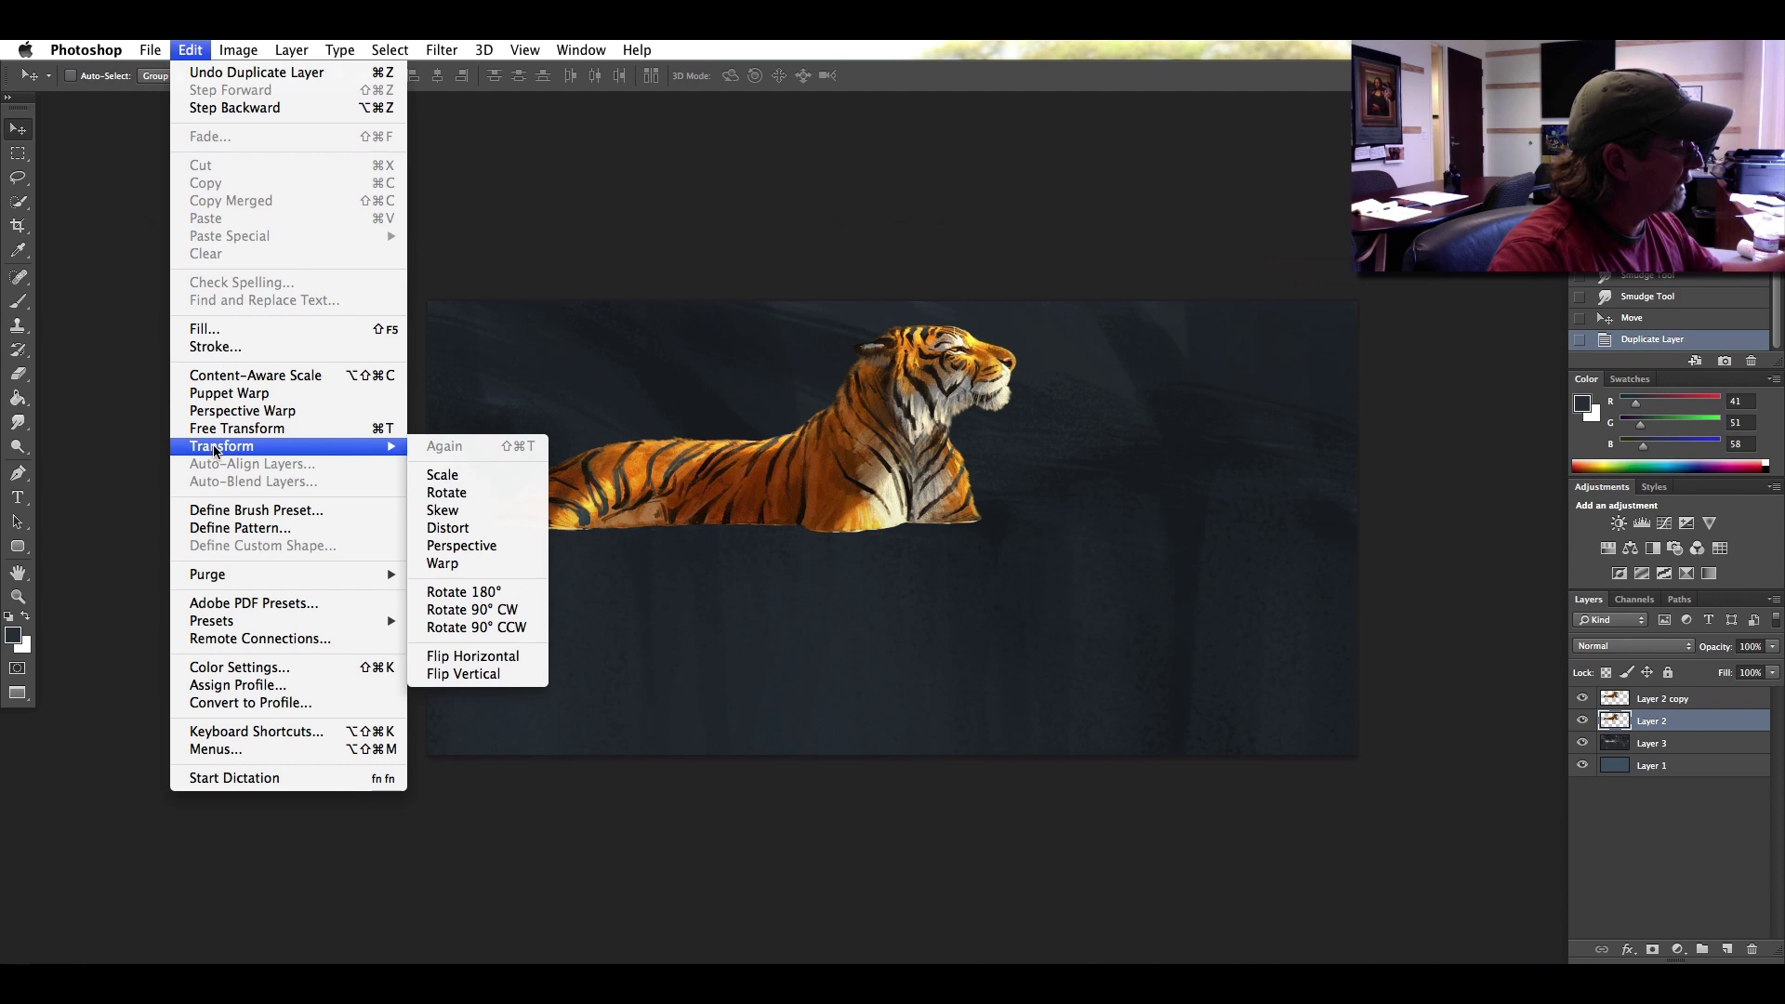
left_click(462, 678)
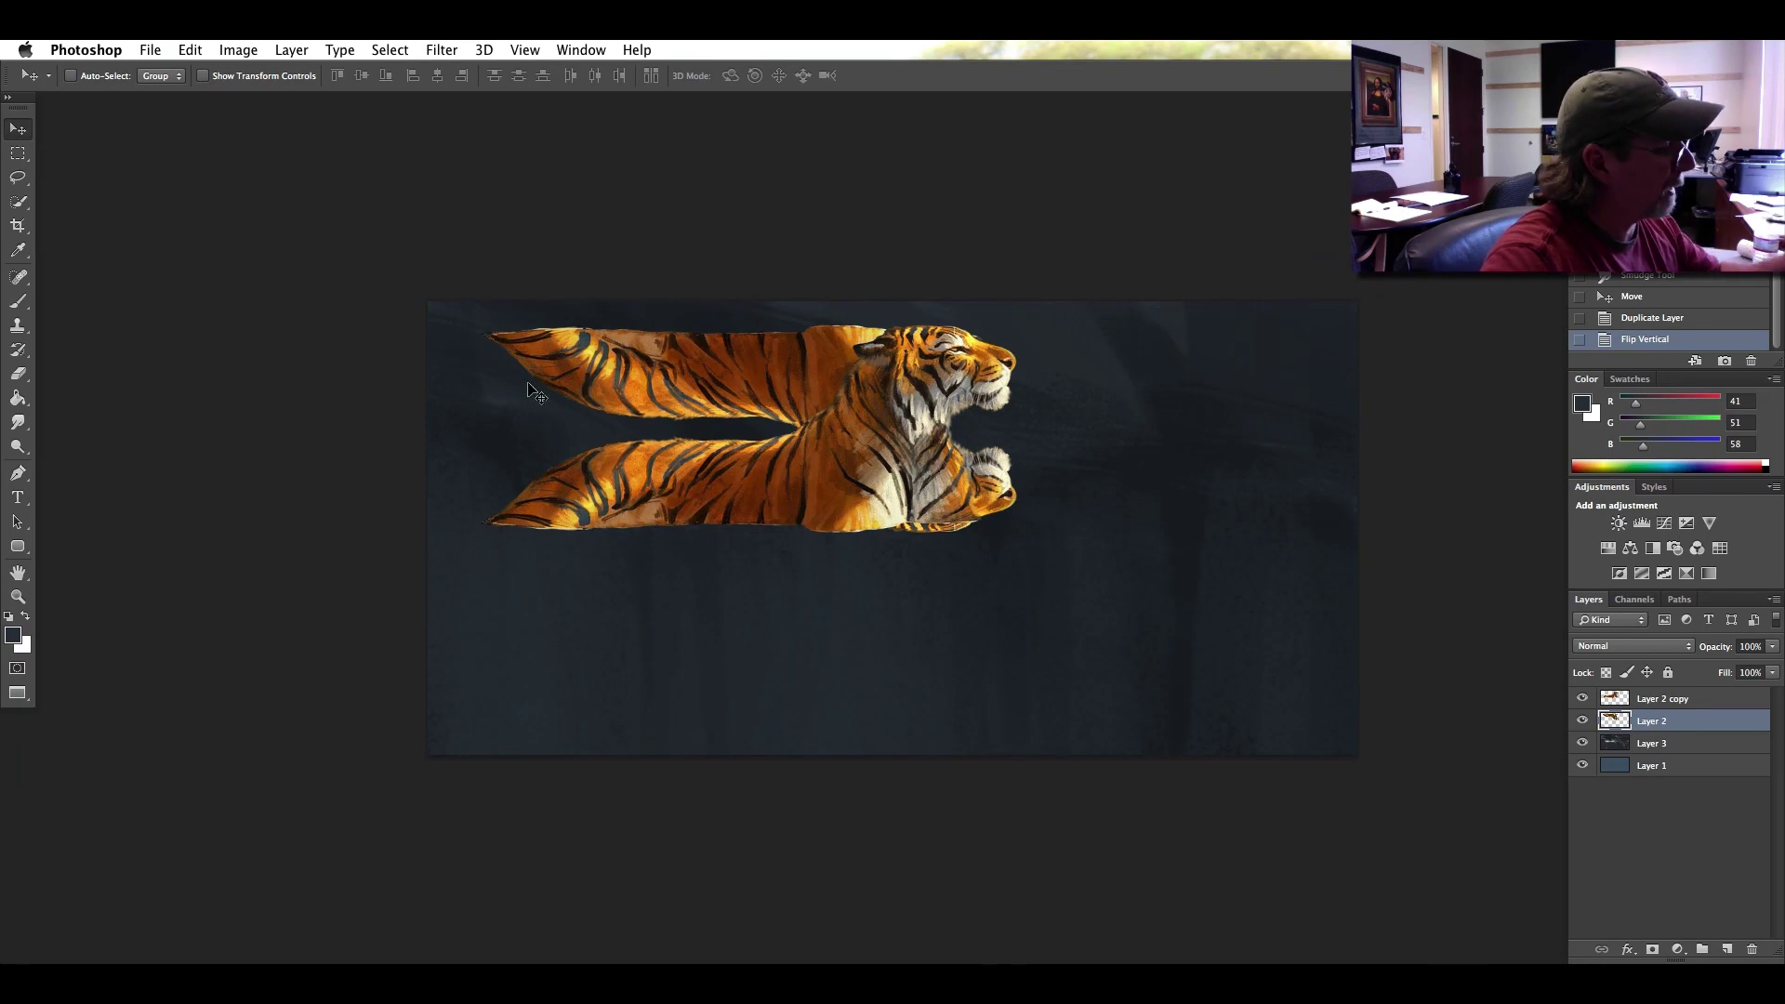
left_click_drag(727, 528, 728, 713)
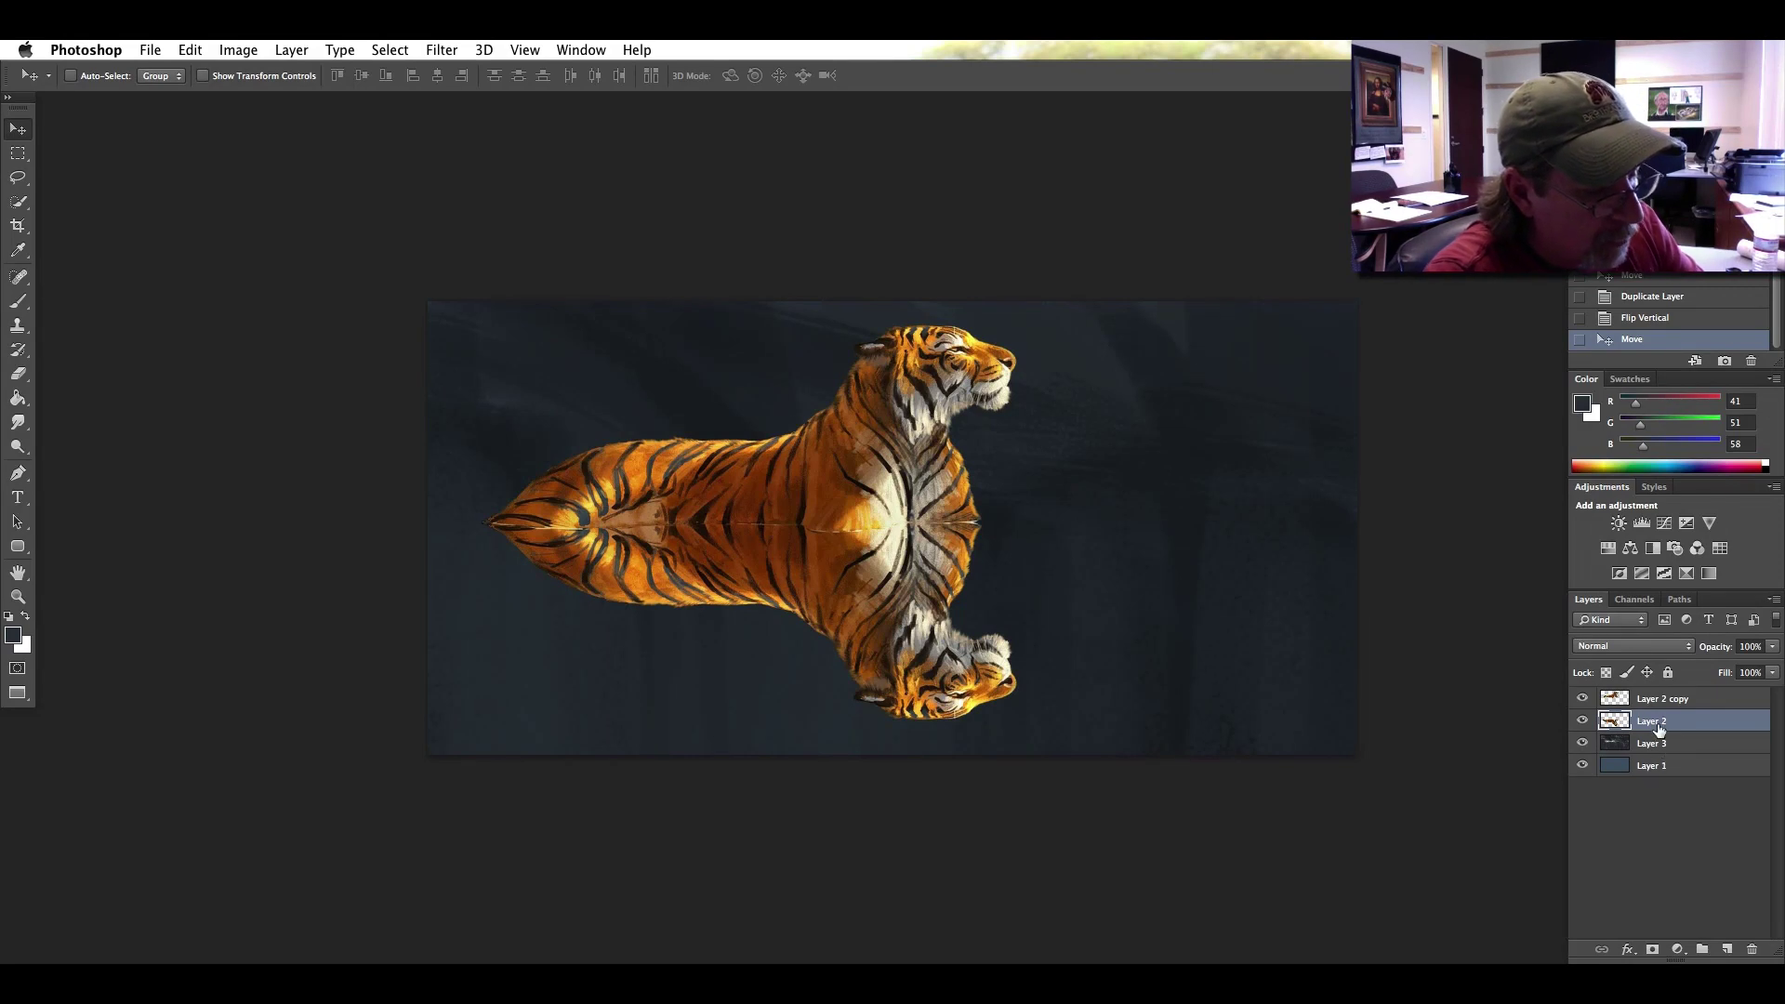
Add a new layer and fill it with blue-grey #7c8f9e using the Paint Bucket.
left_click(1727, 948)
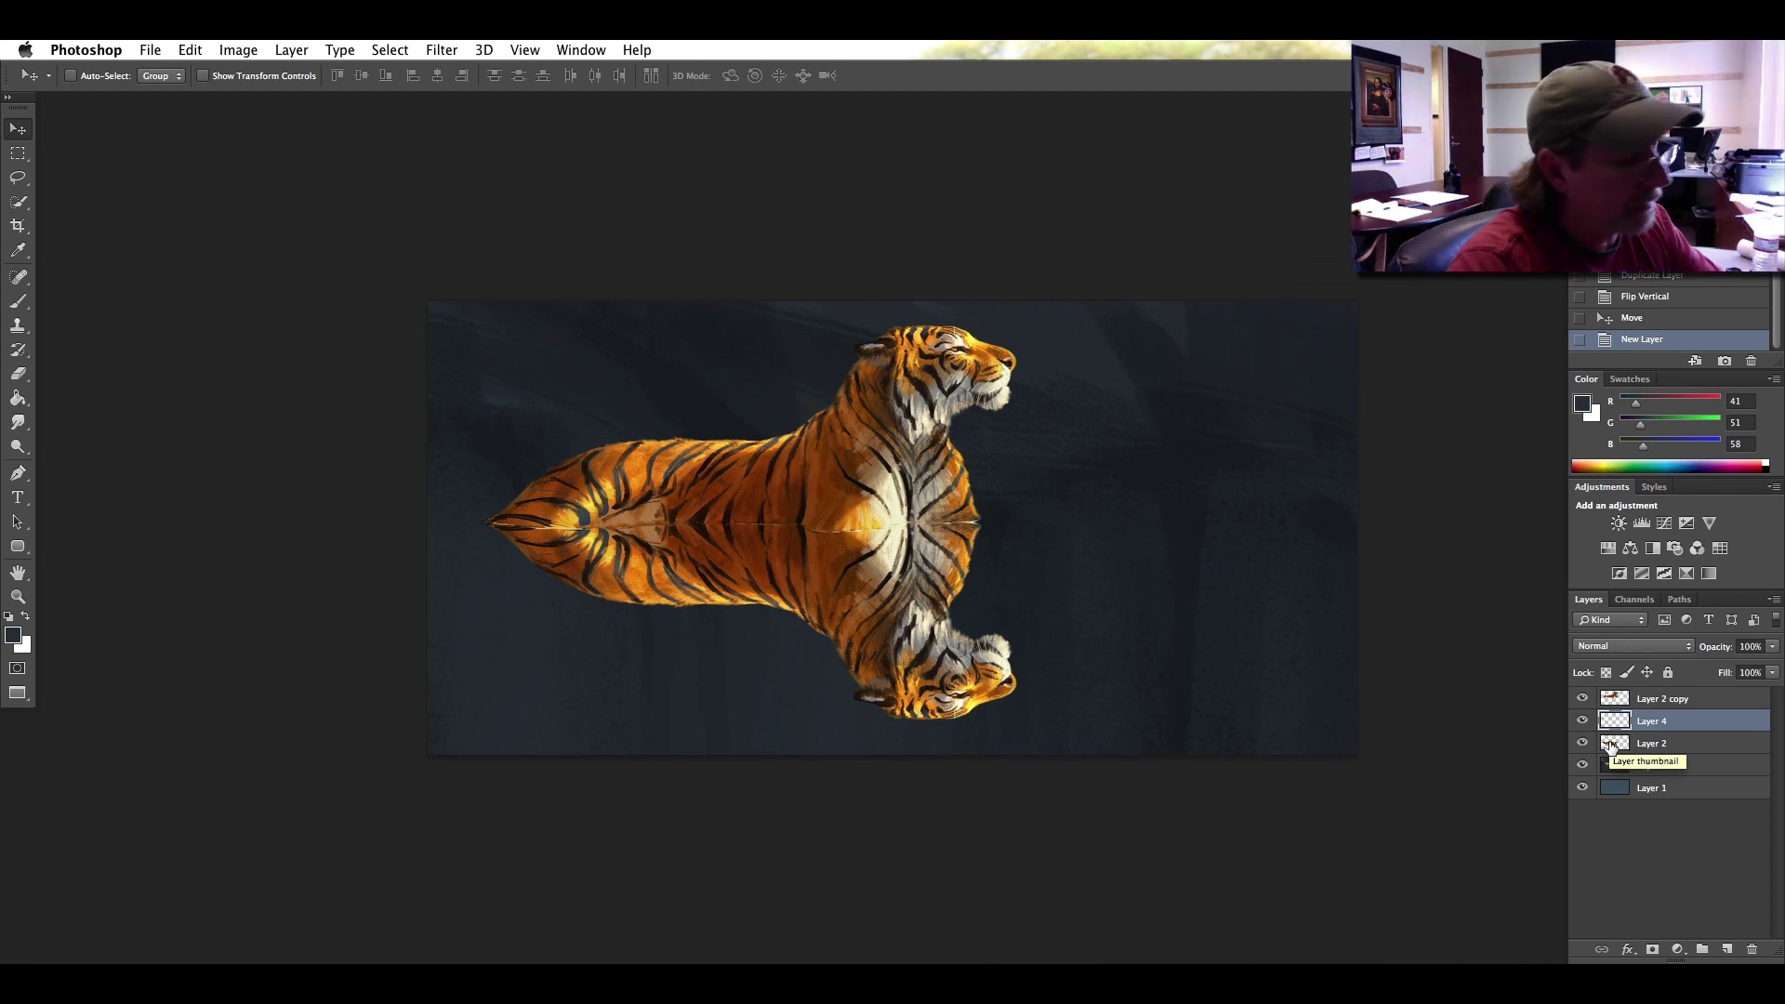
left_click(13, 635)
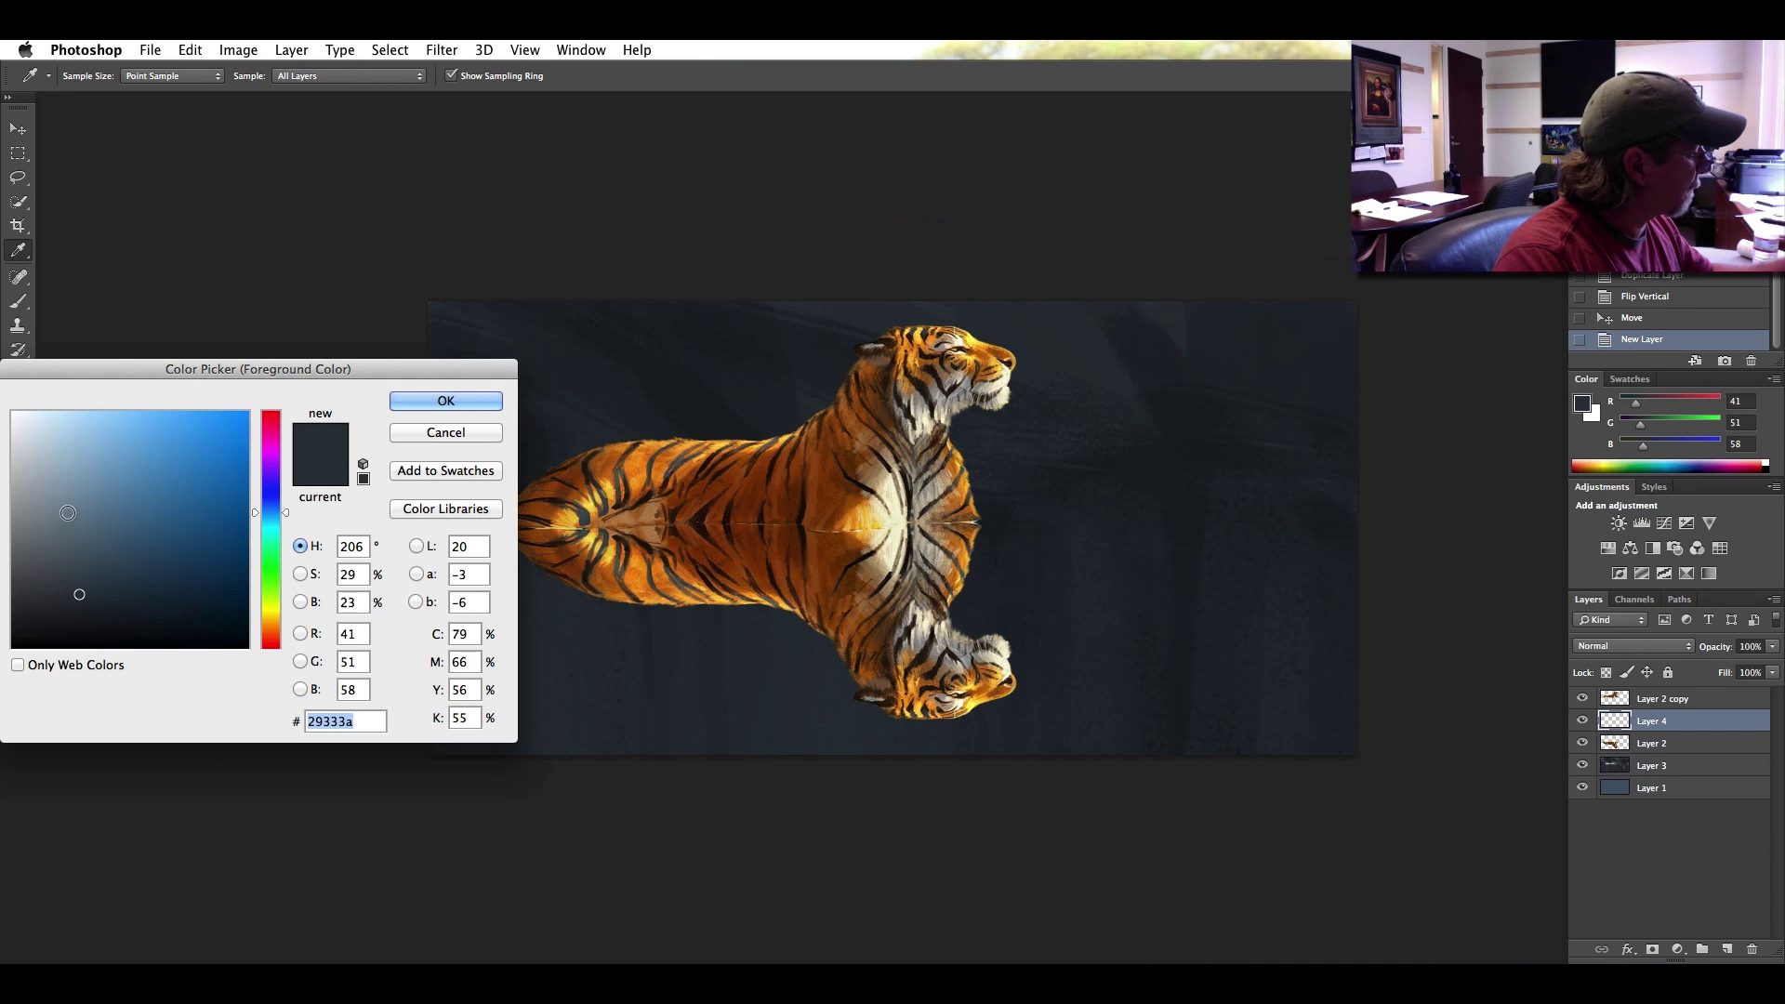
left_click(64, 501)
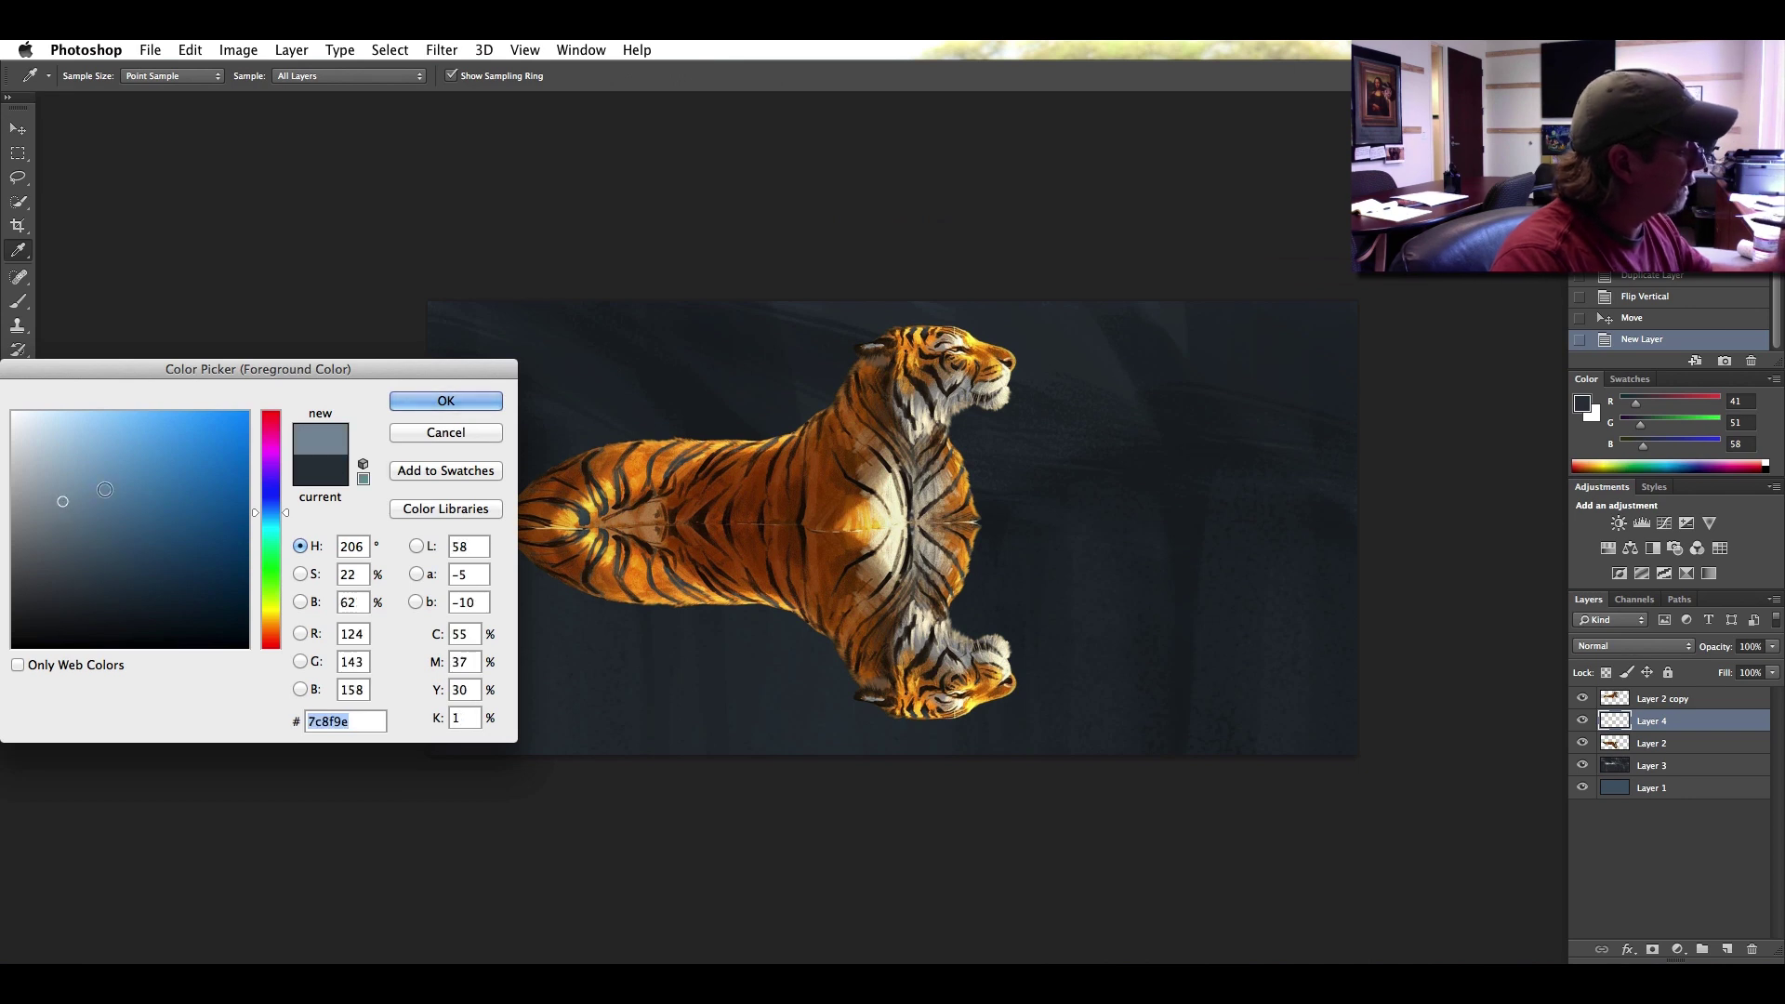
left_click(415, 404)
left_click(19, 403)
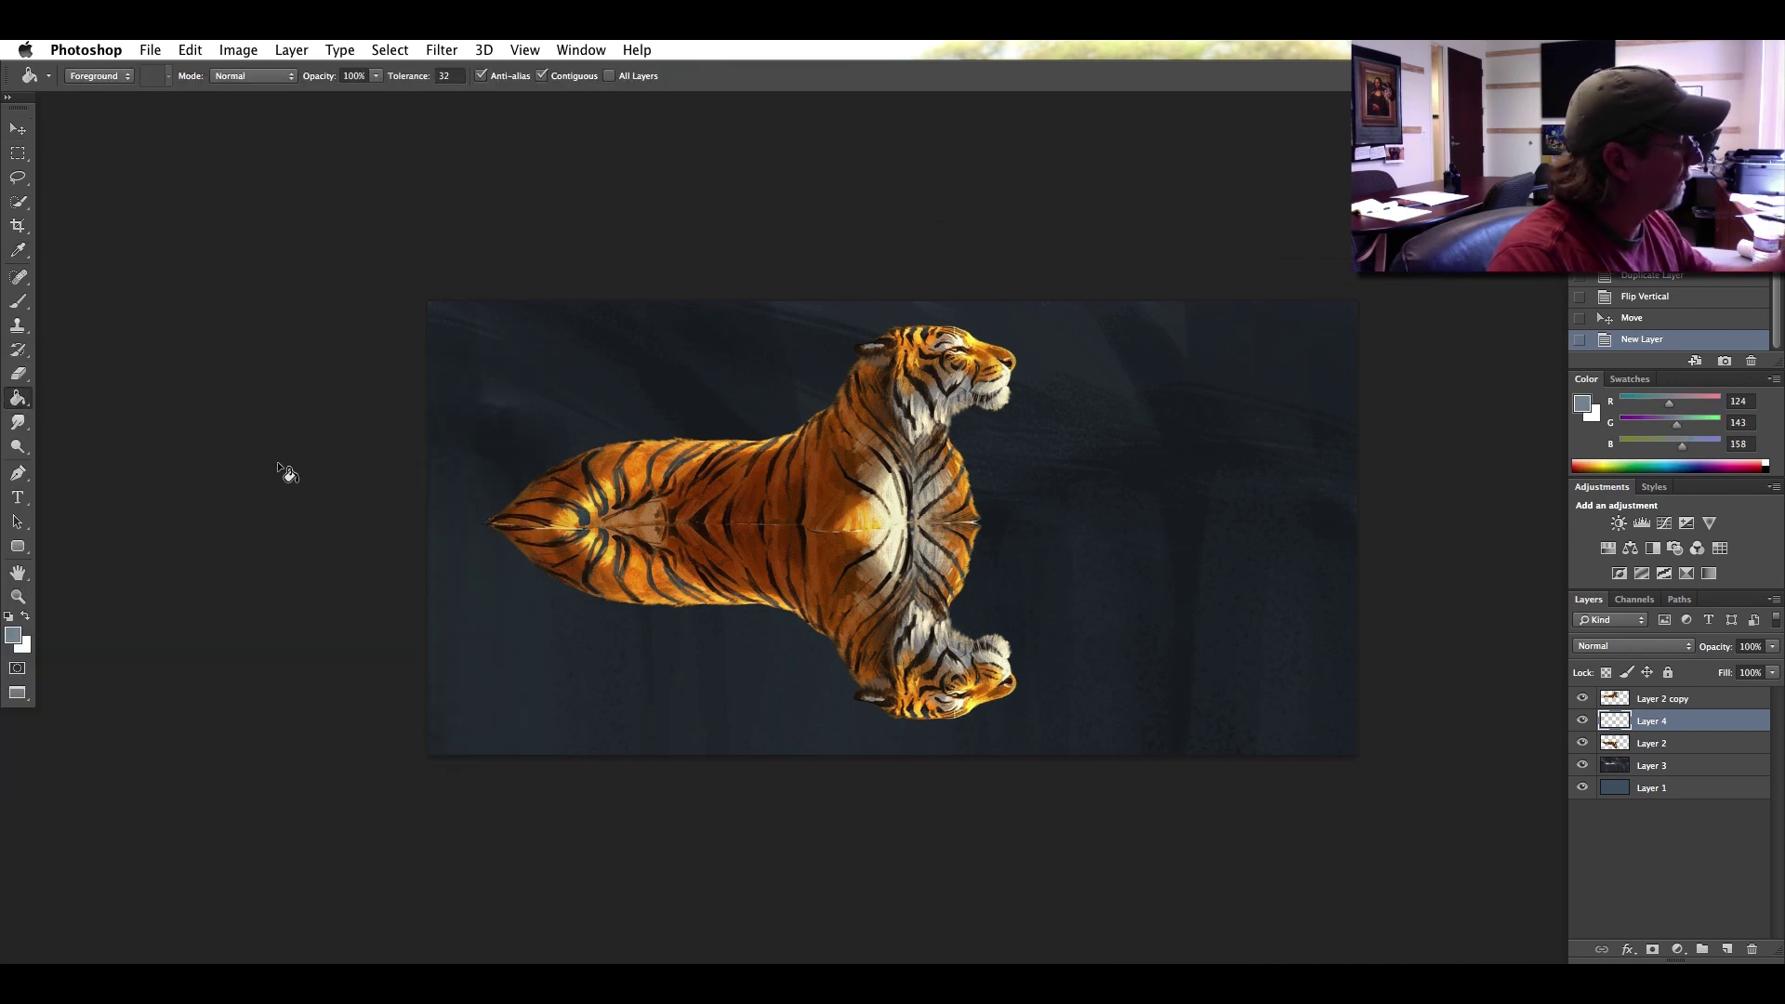
left_click(795, 623)
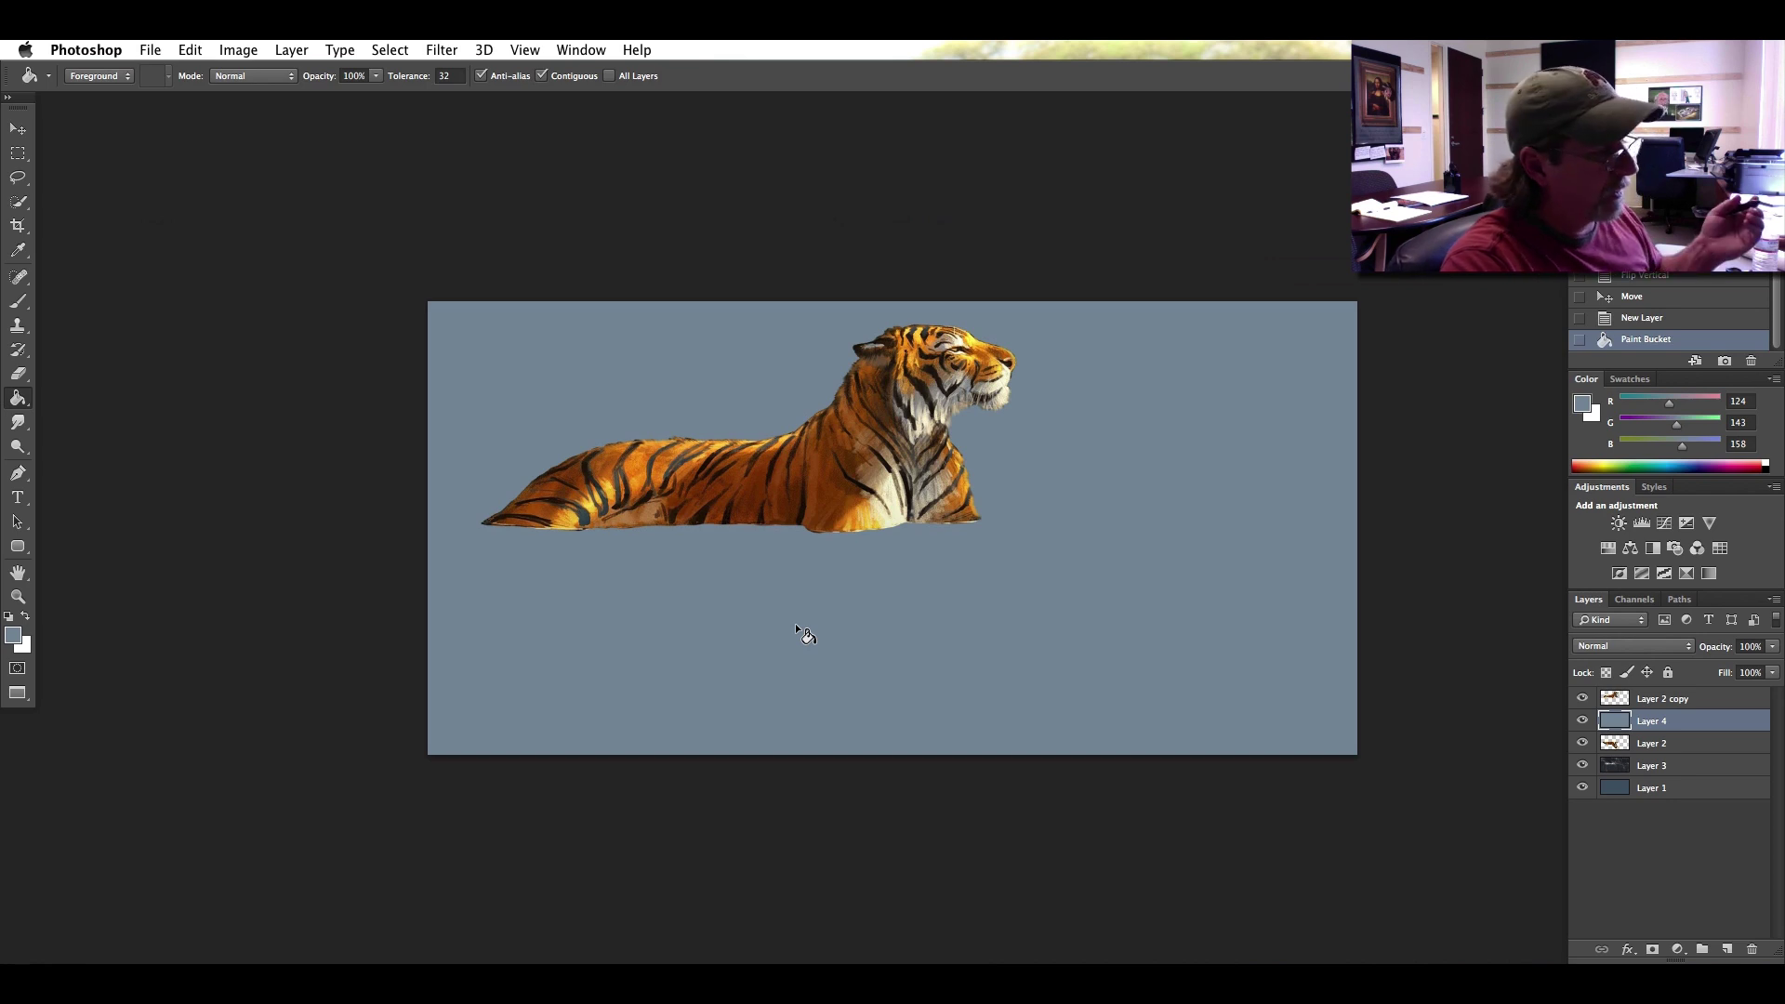
Set the blue-grey layer to Multiply at about 61% opacity, then hide it.
left_click(1585, 648)
left_click(1585, 693)
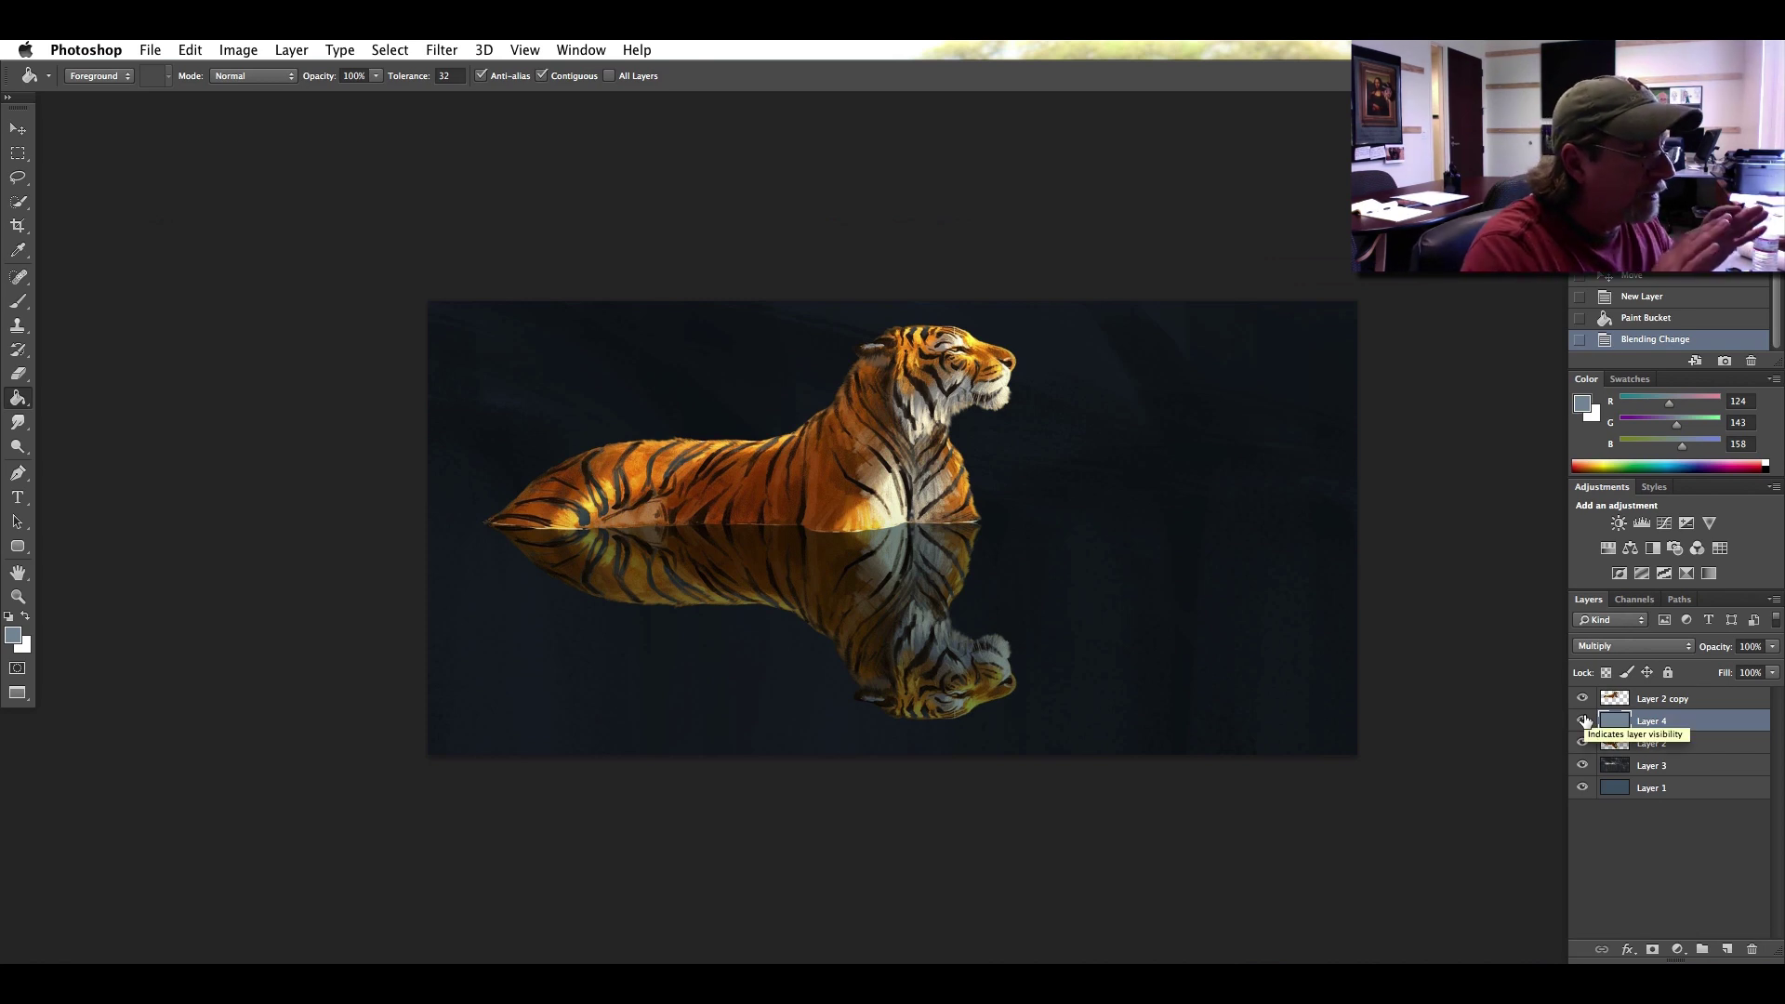
left_click(1772, 646)
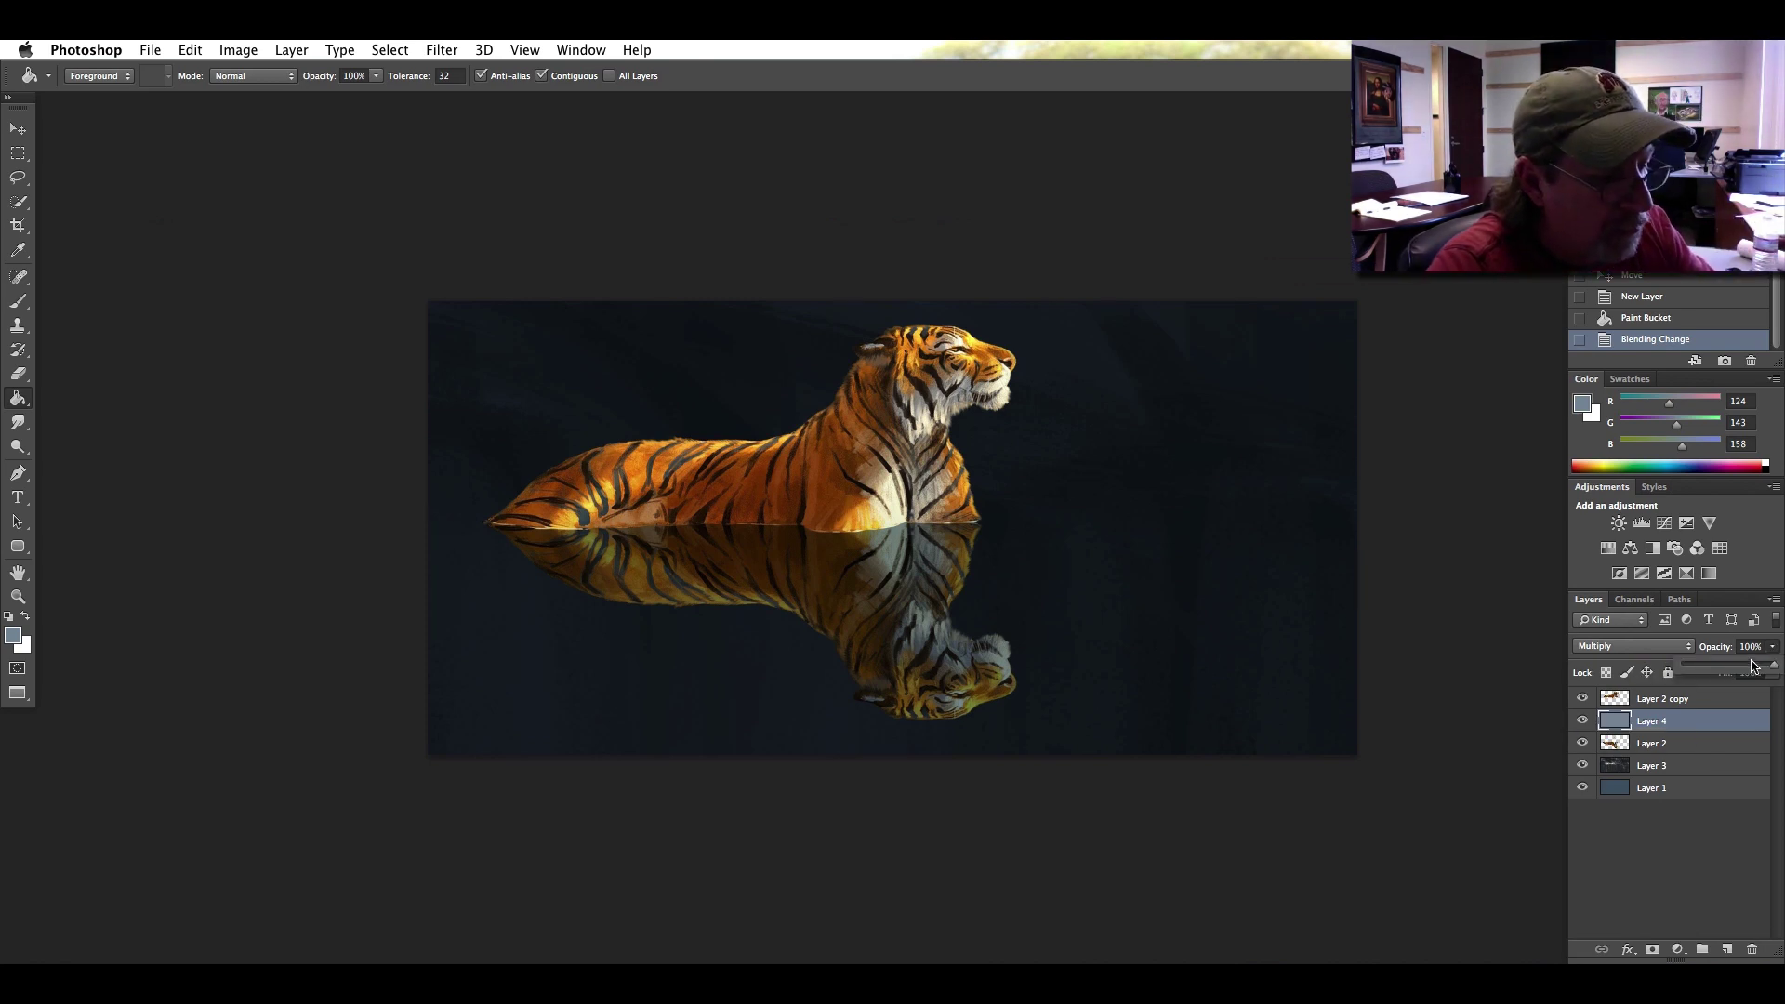
left_click(1749, 667)
left_click_drag(1749, 667, 1740, 689)
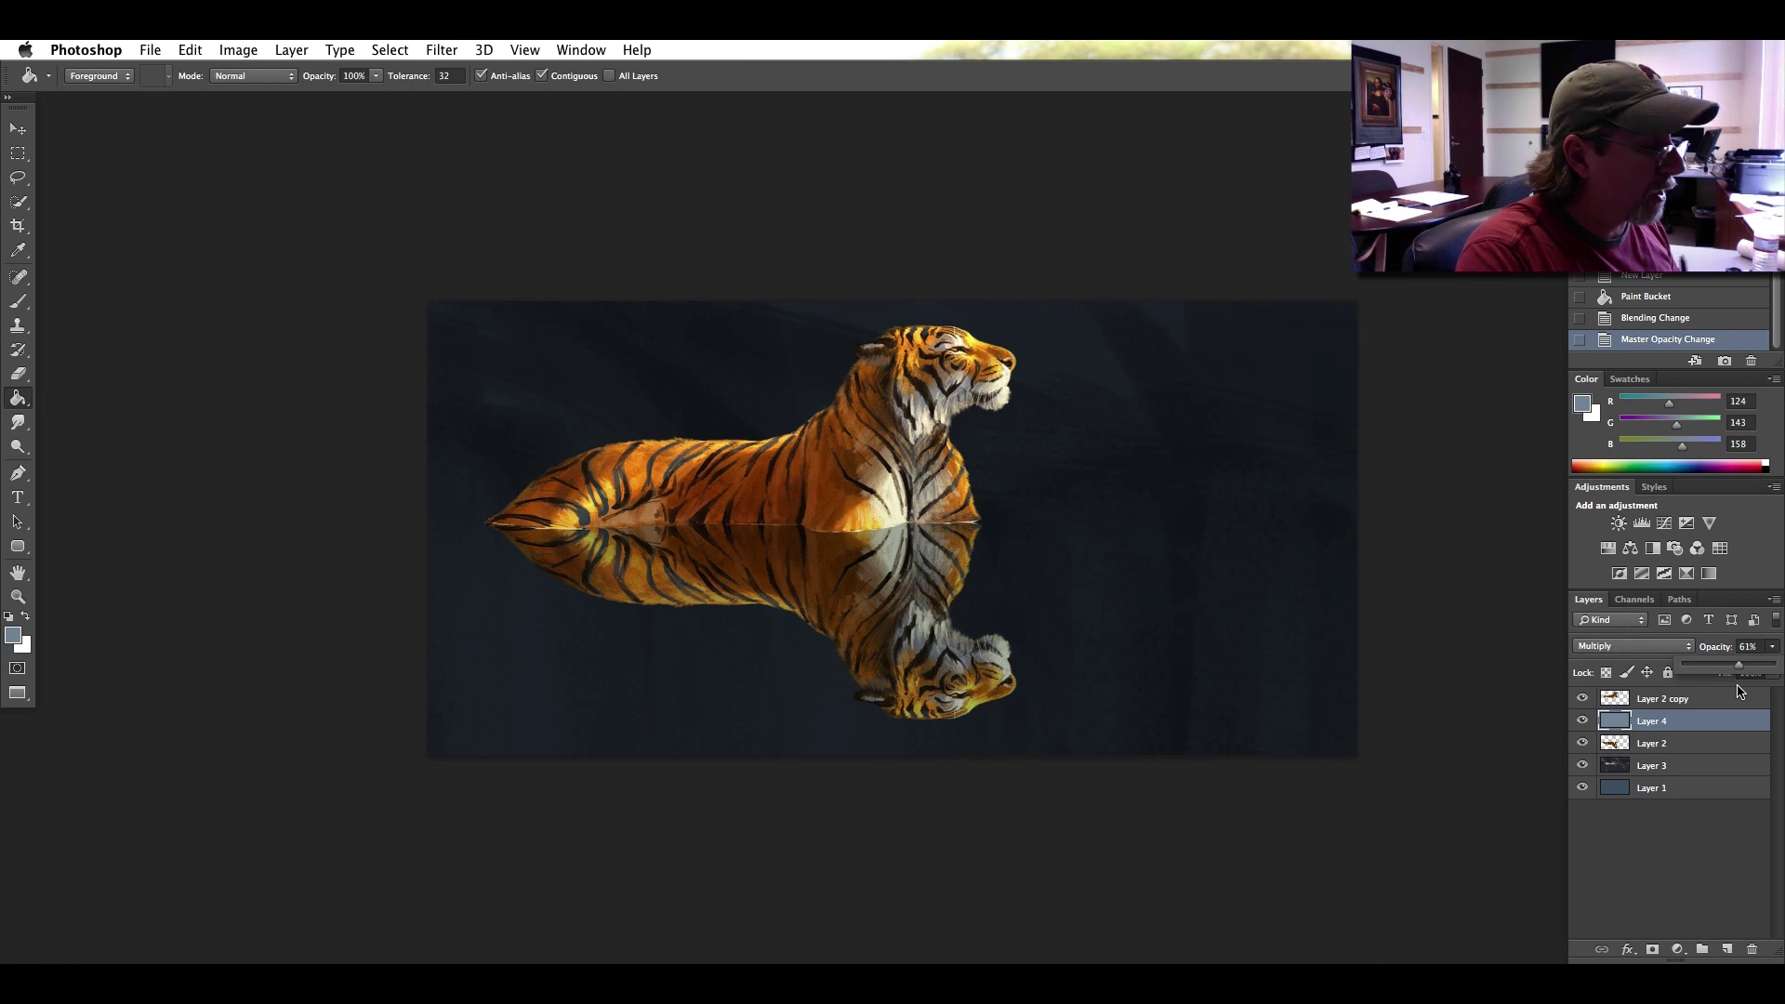
left_click(1583, 721)
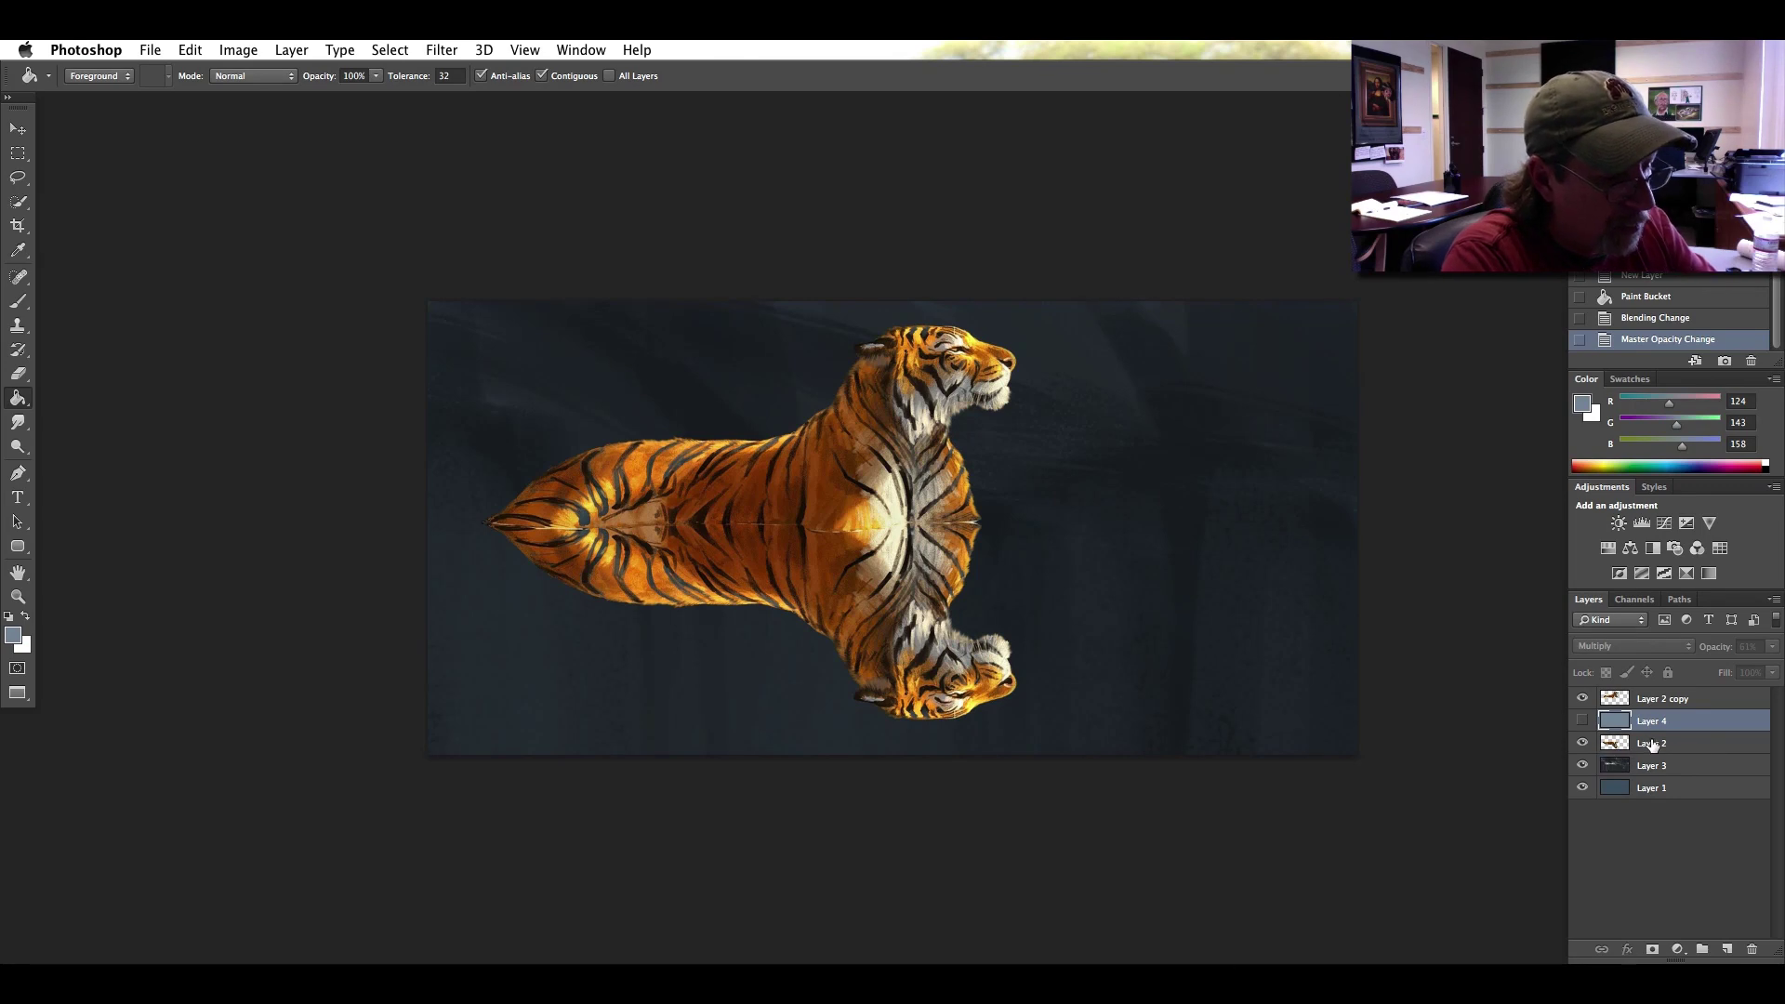
Darken the Layer 2 reflection to Lightness -39 with Hue/Saturation.
left_click(1647, 746)
left_click(238, 51)
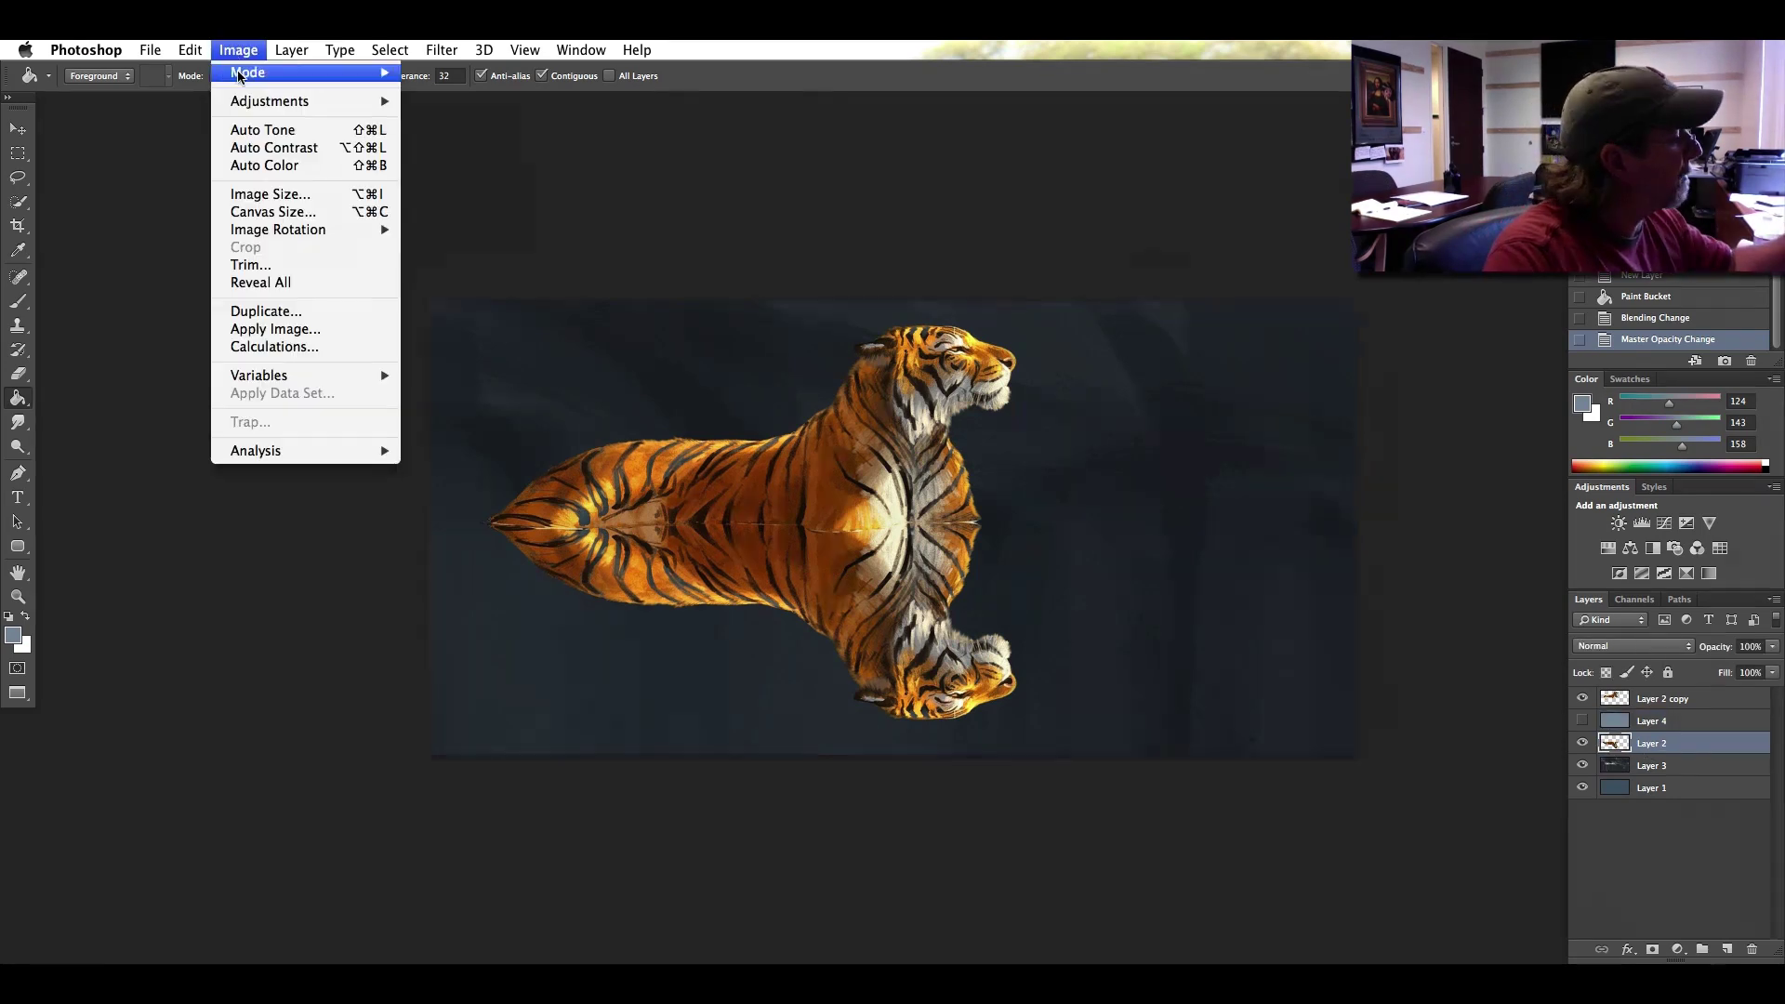
mouse_move(265, 103)
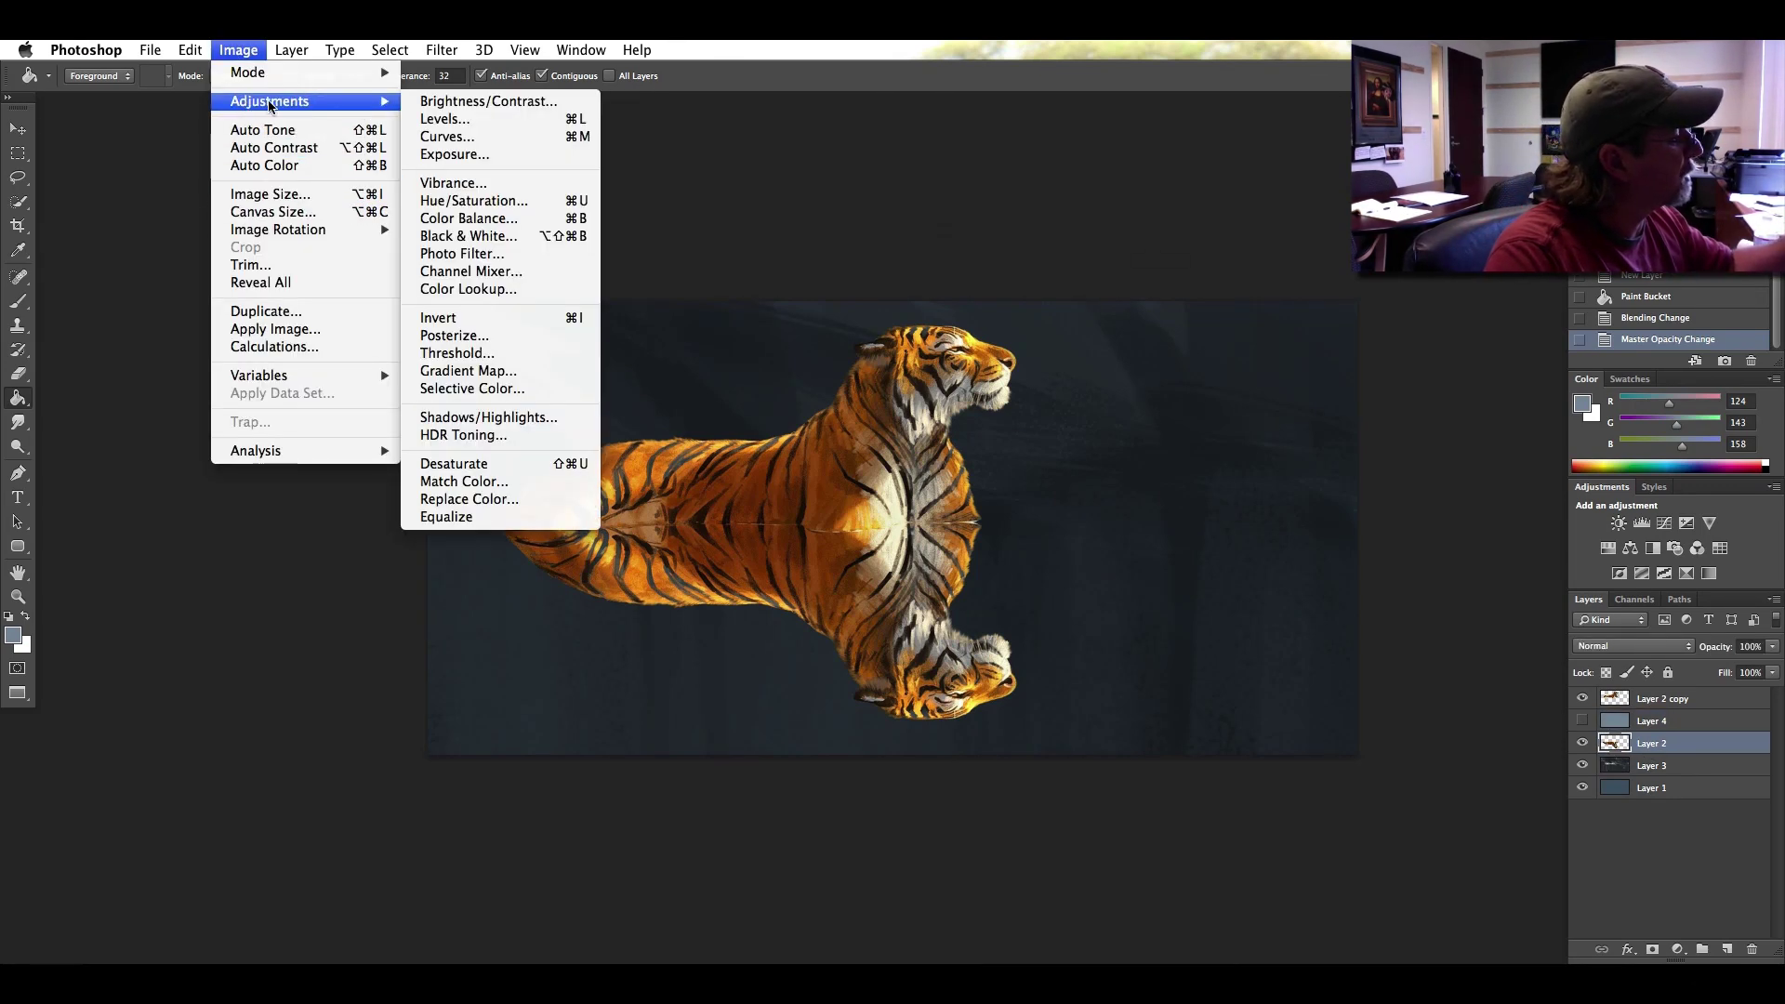
left_click(444, 202)
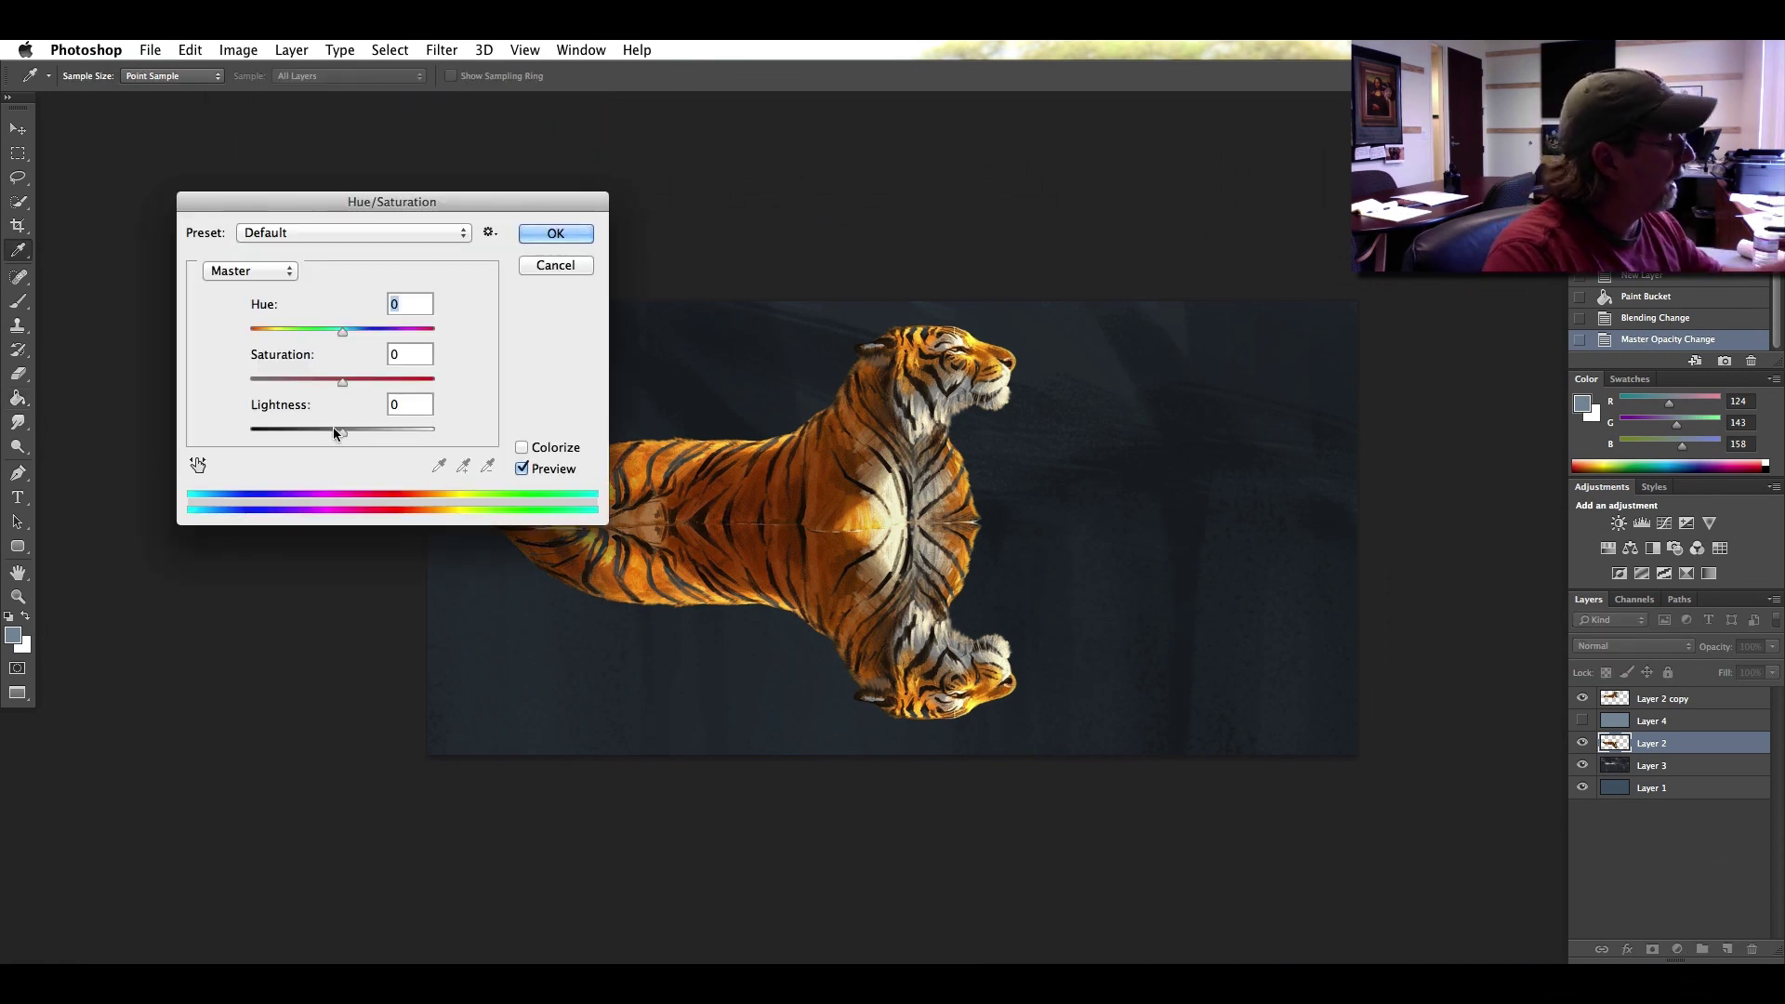
left_click_drag(342, 433, 306, 426)
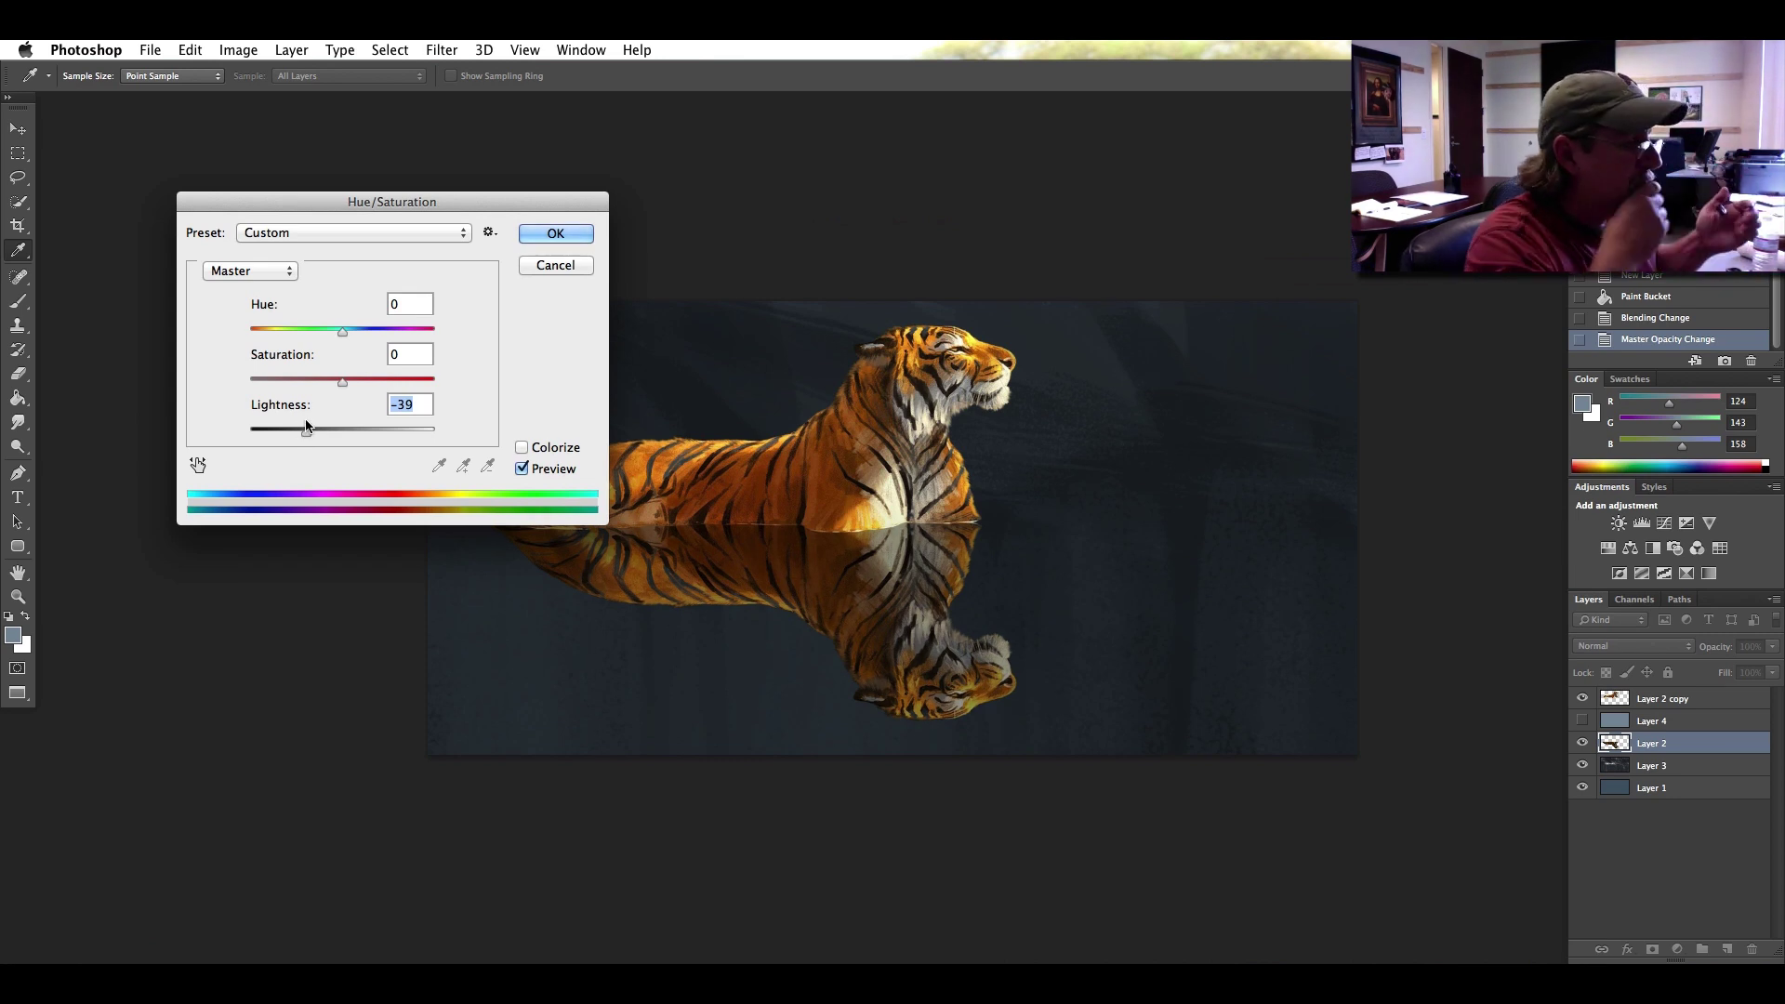
left_click(530, 232)
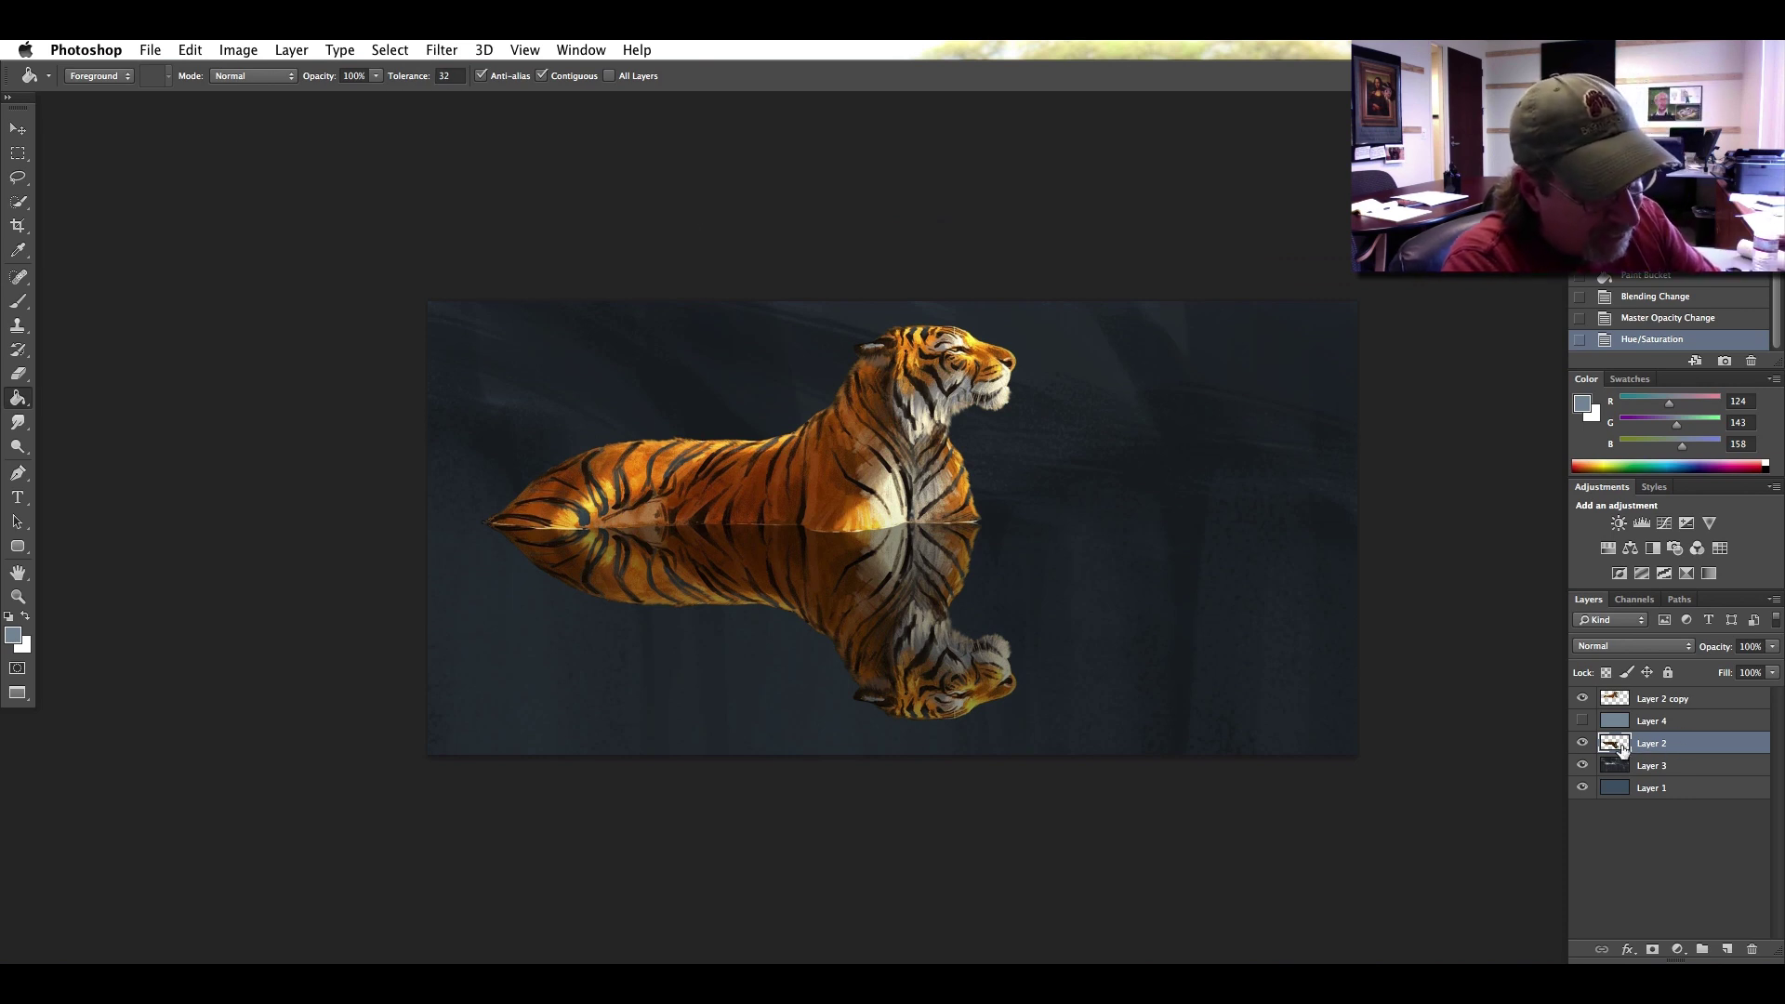
left_click(439, 52)
Open Motion Blur, set a vertical 90° angle, and start raising the distance.
mouse_move(448, 273)
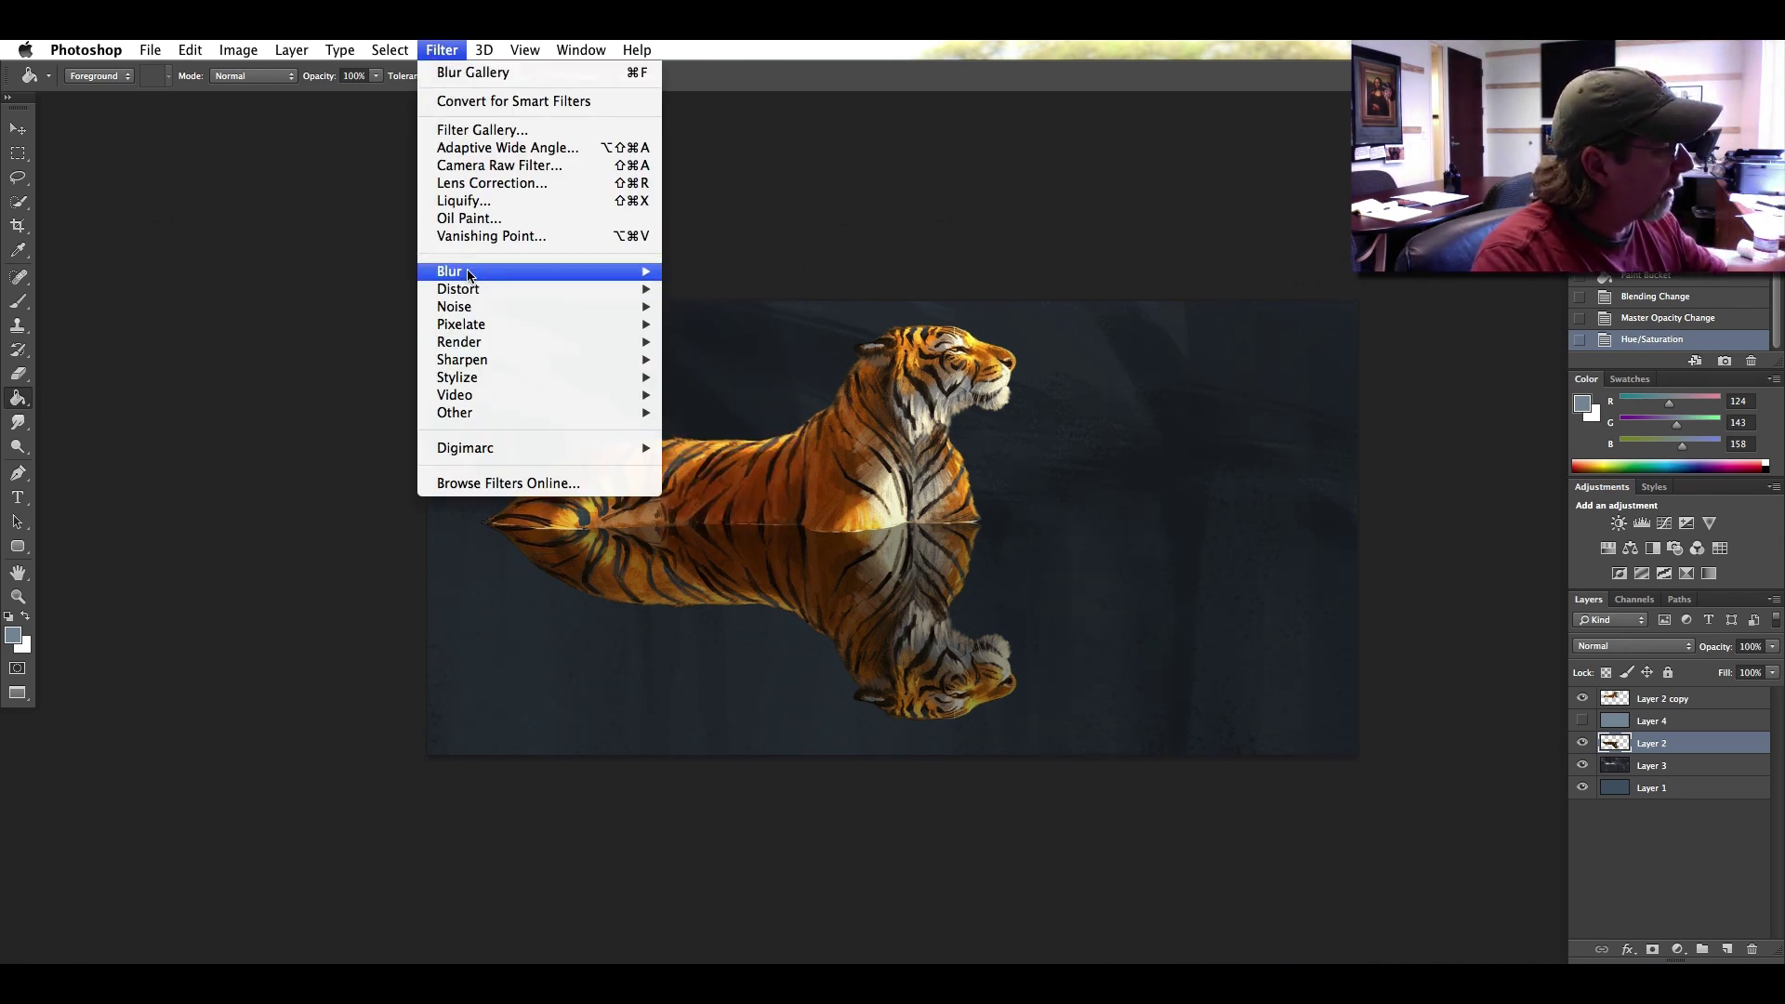
mouse_move(567, 276)
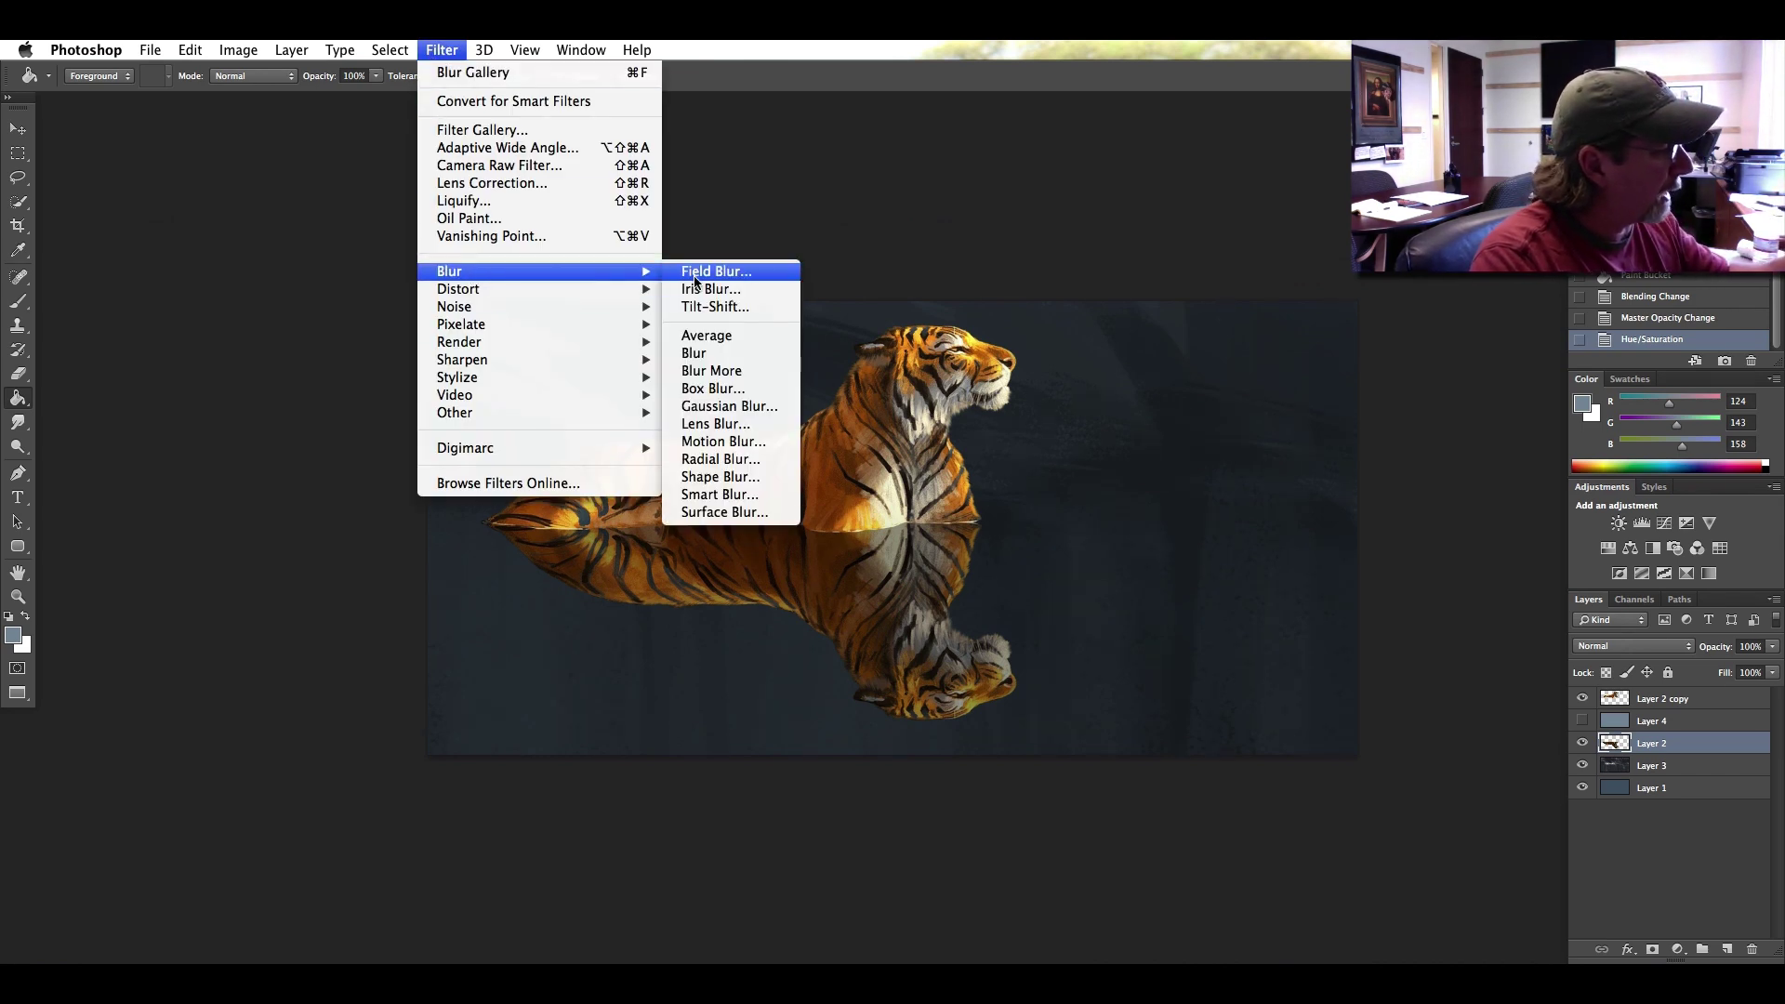
left_click(694, 444)
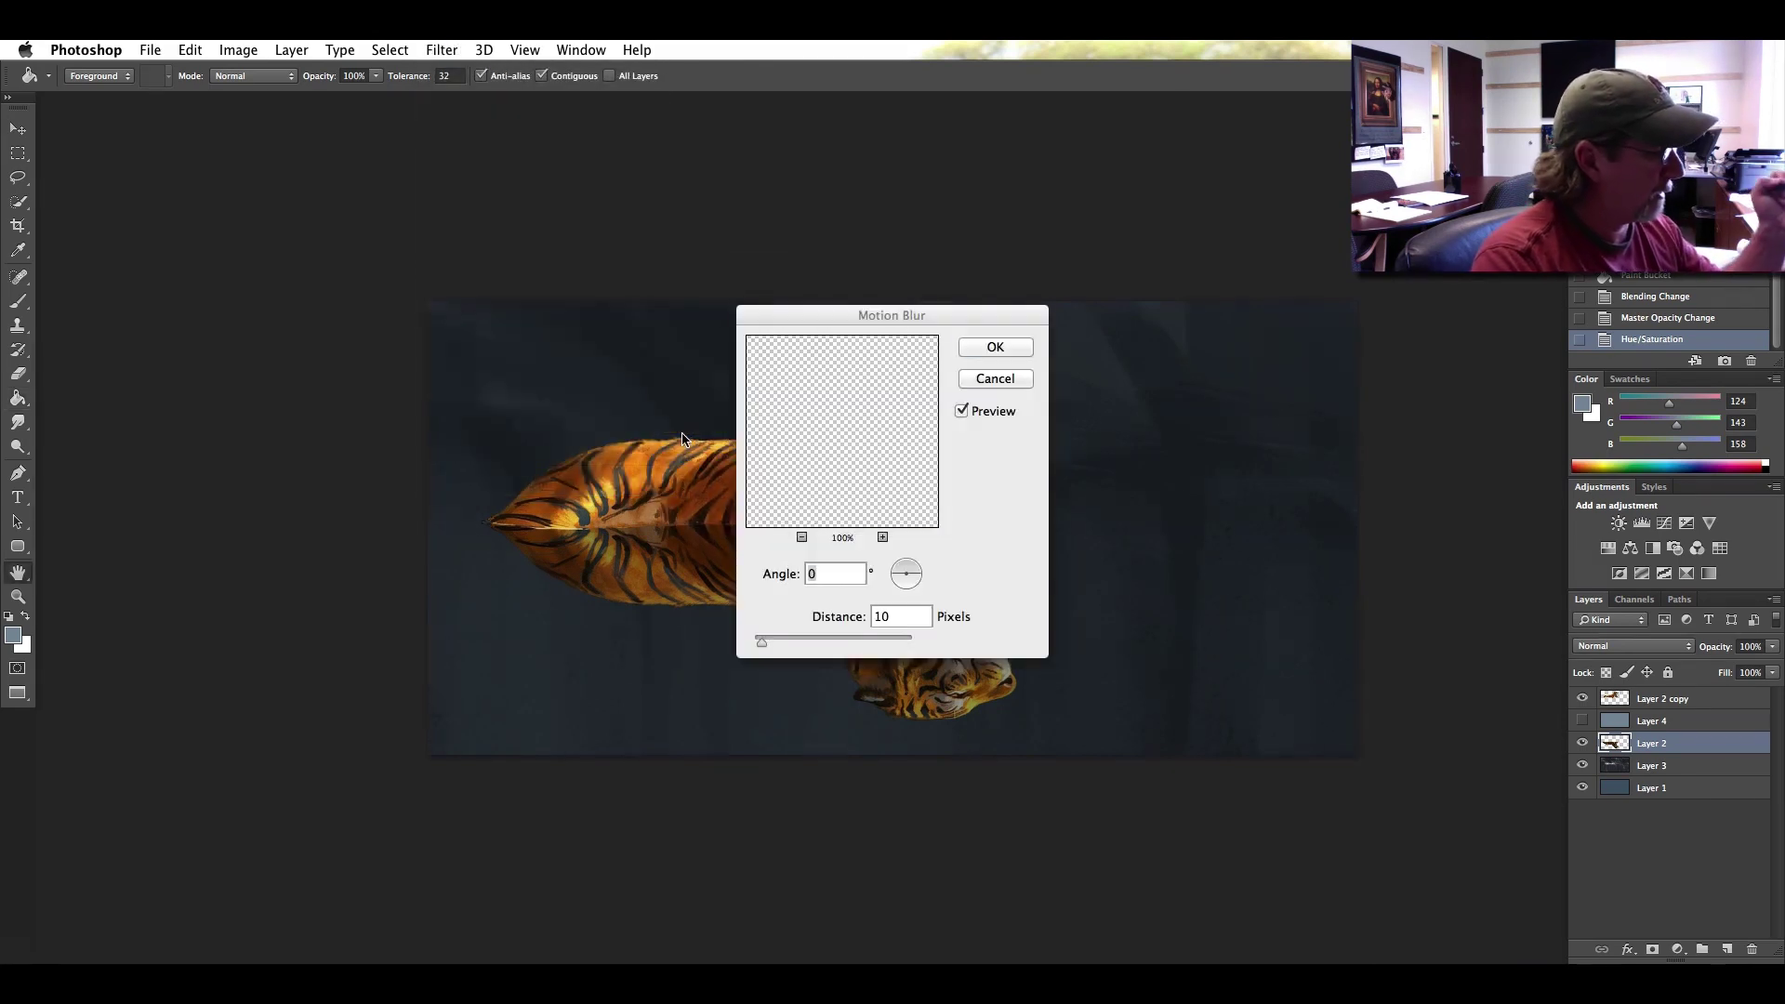
left_click_drag(635, 305, 307, 227)
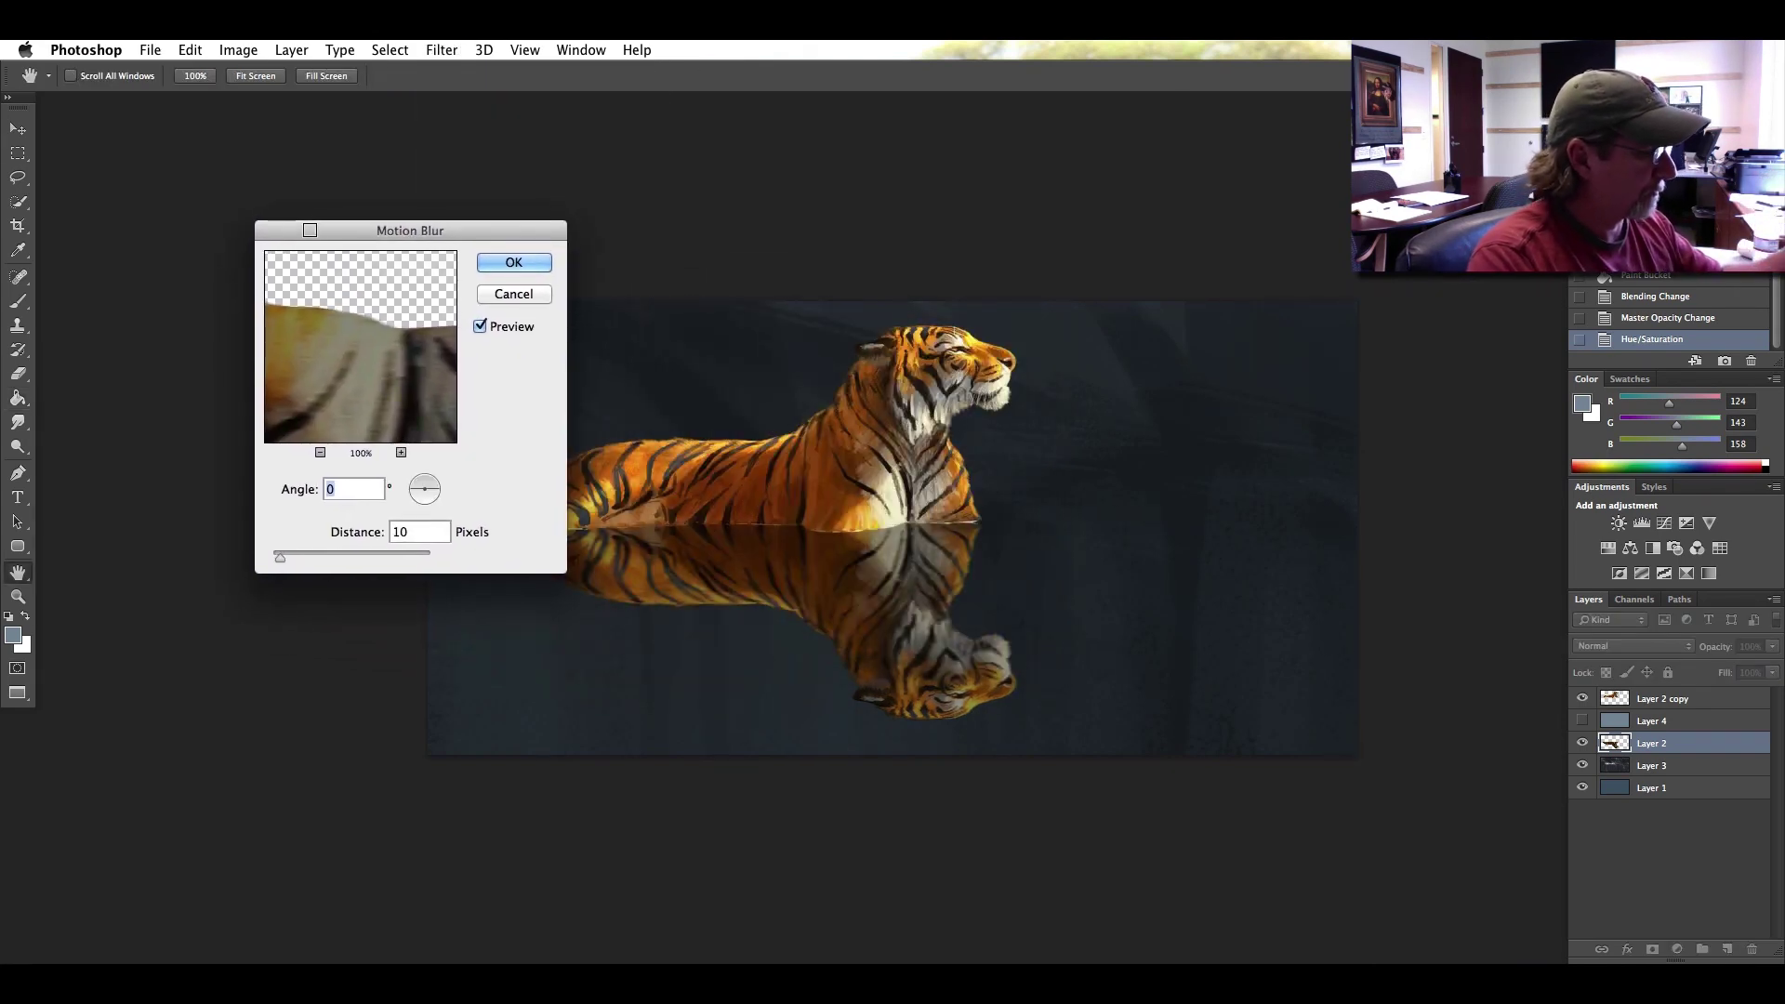
left_click_drag(435, 493, 426, 484)
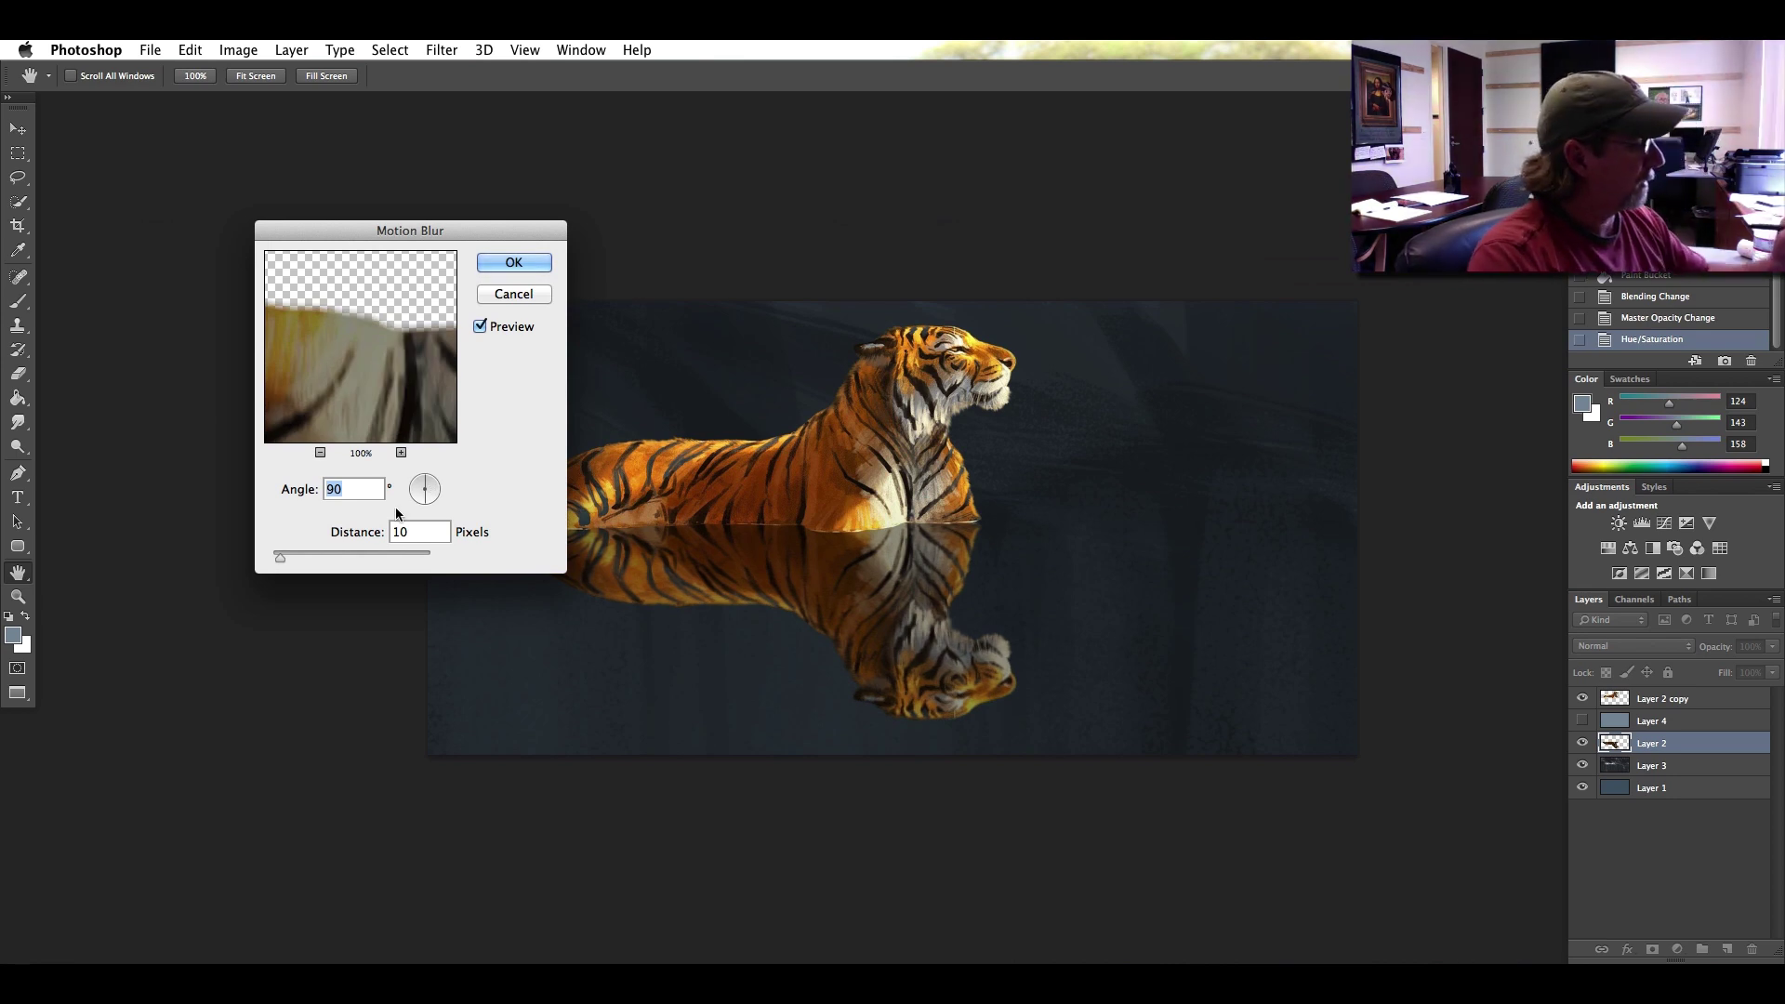
left_click_drag(280, 556, 297, 556)
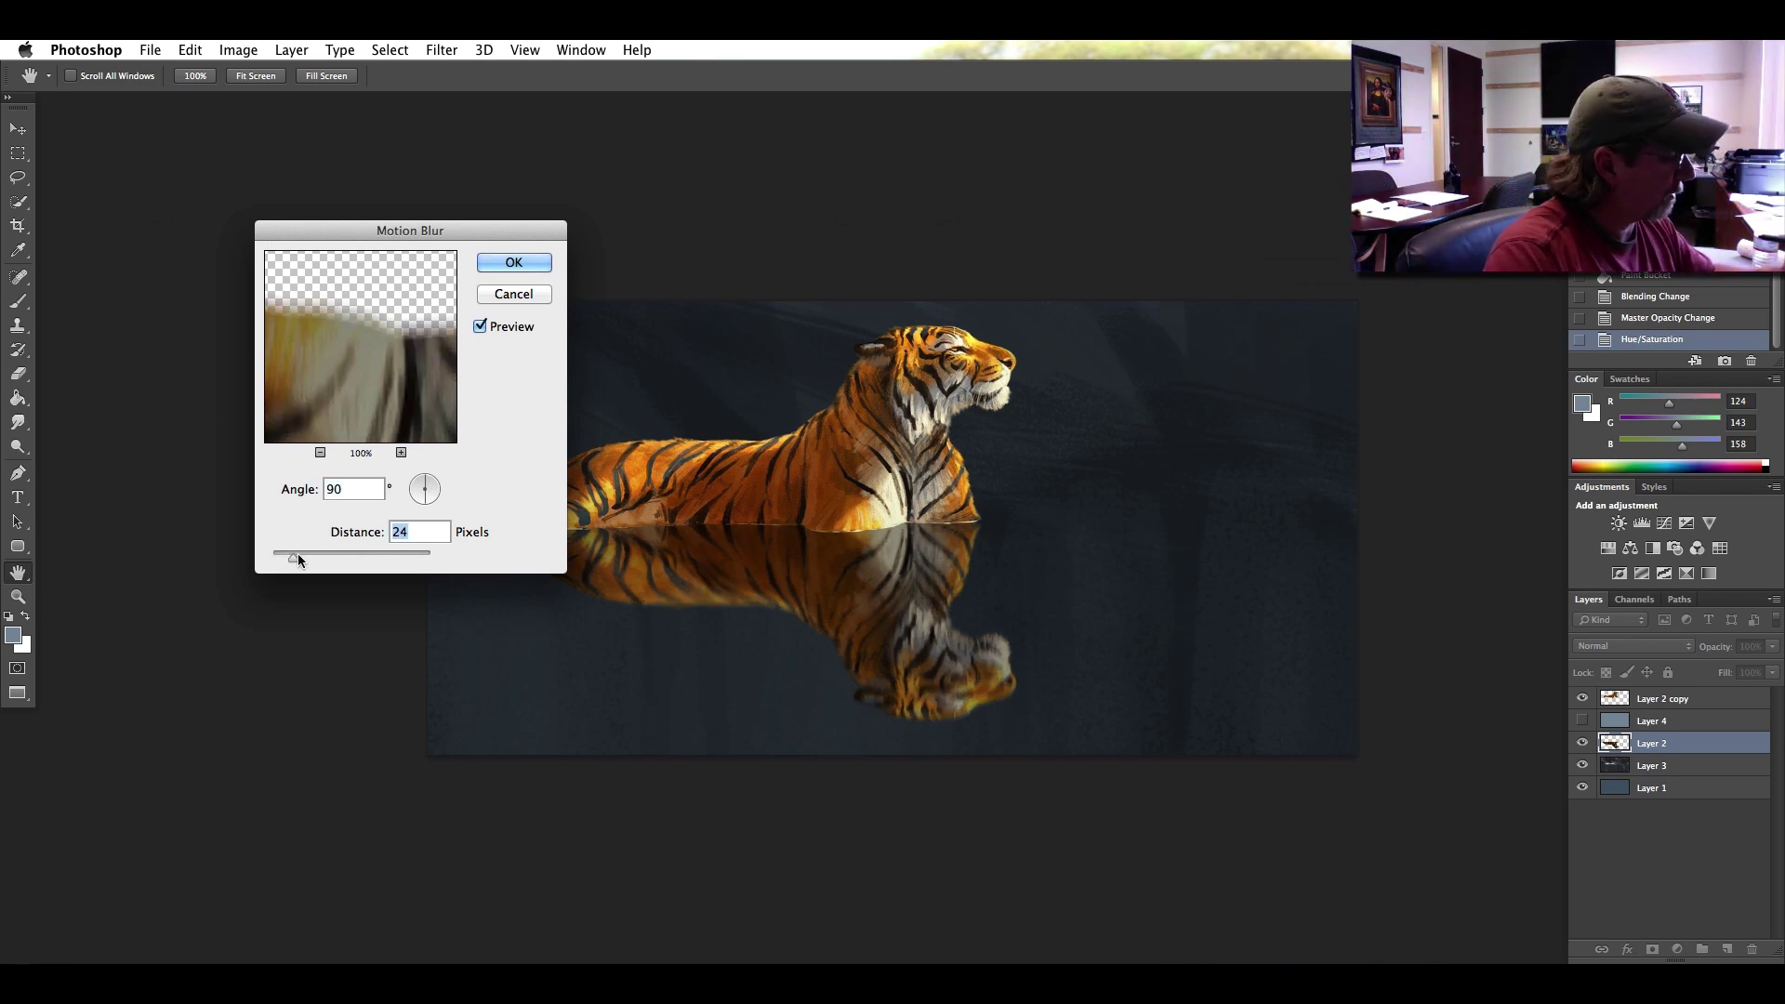
left_click_drag(321, 239, 247, 192)
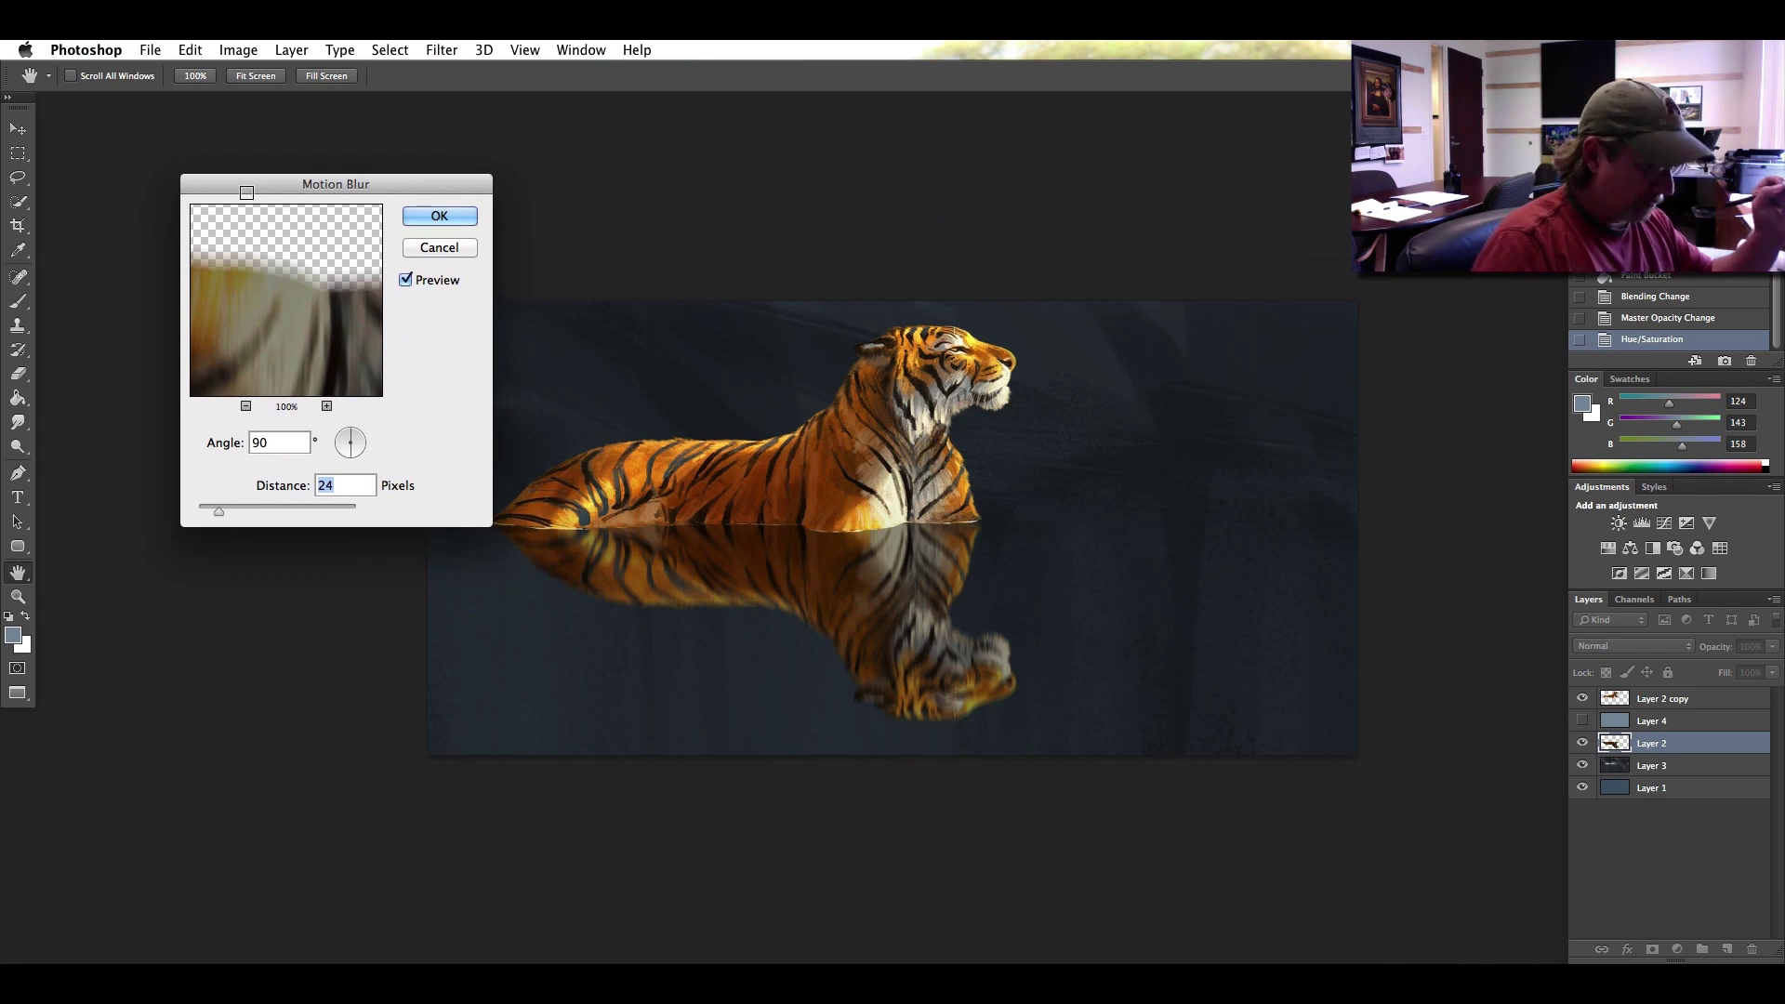
key("super+plus")
key("super+plus")
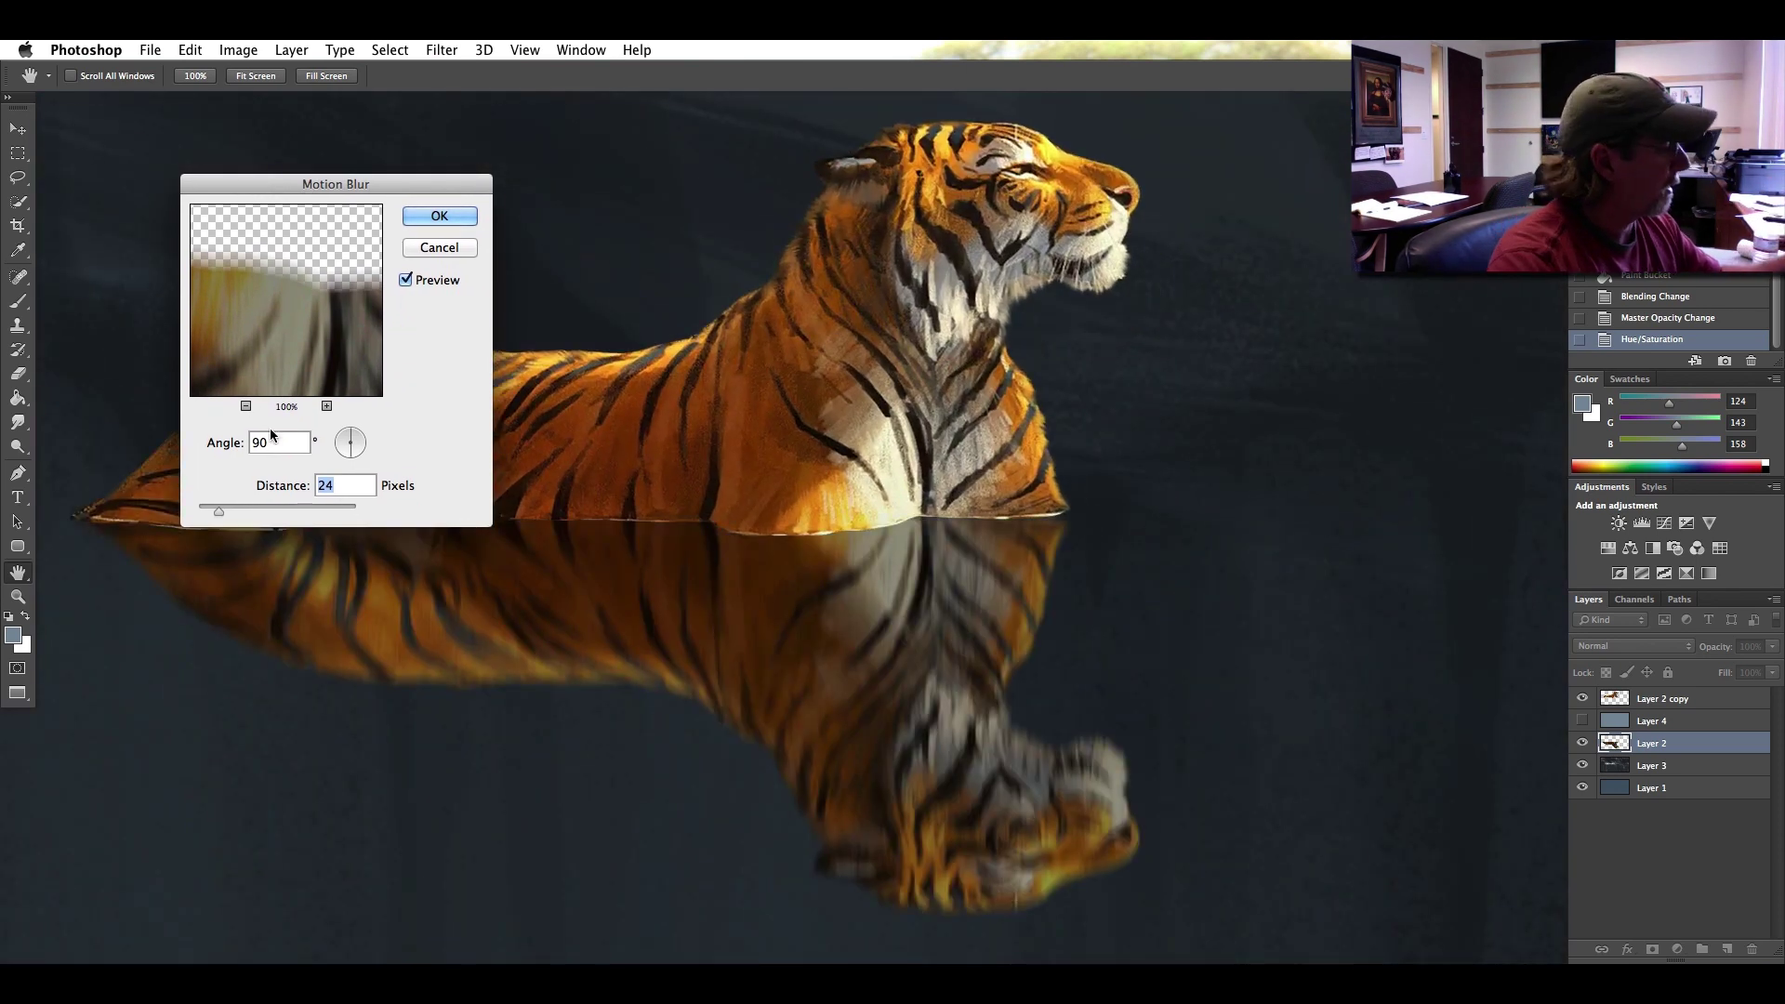
Settle the motion blur distance at 19 pixels, apply it, and inspect the reflection.
left_click(239, 507)
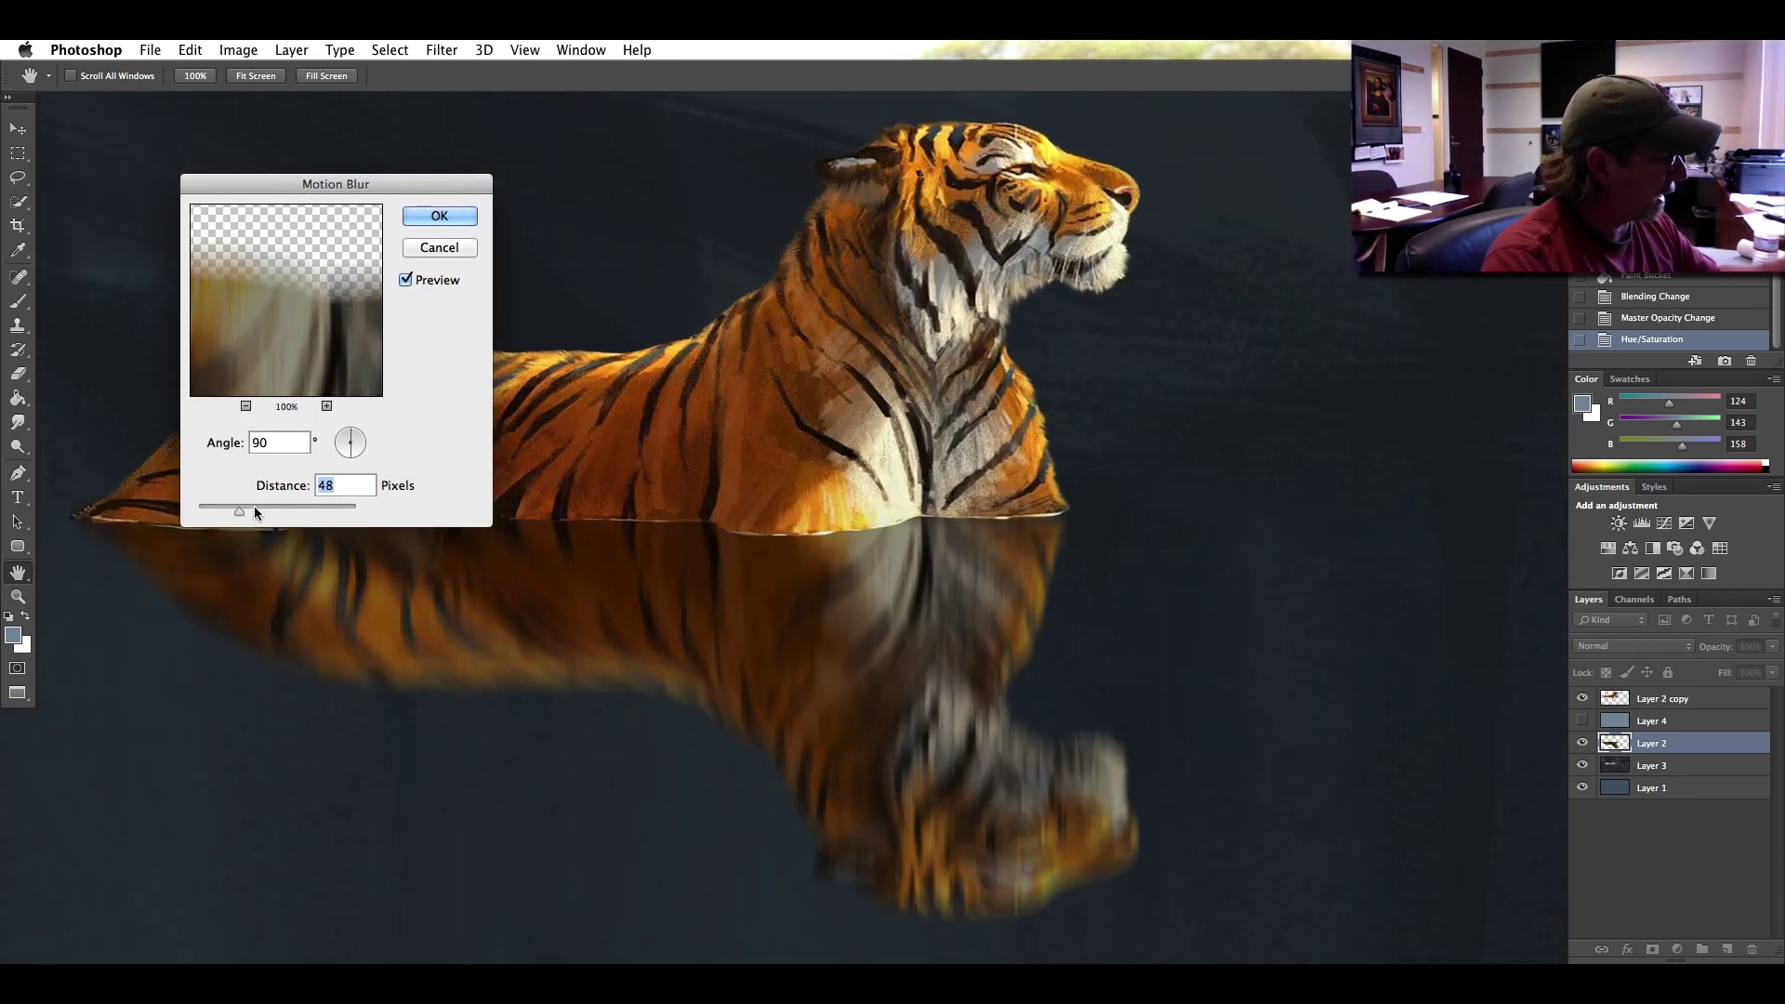
left_click_drag(246, 510, 256, 510)
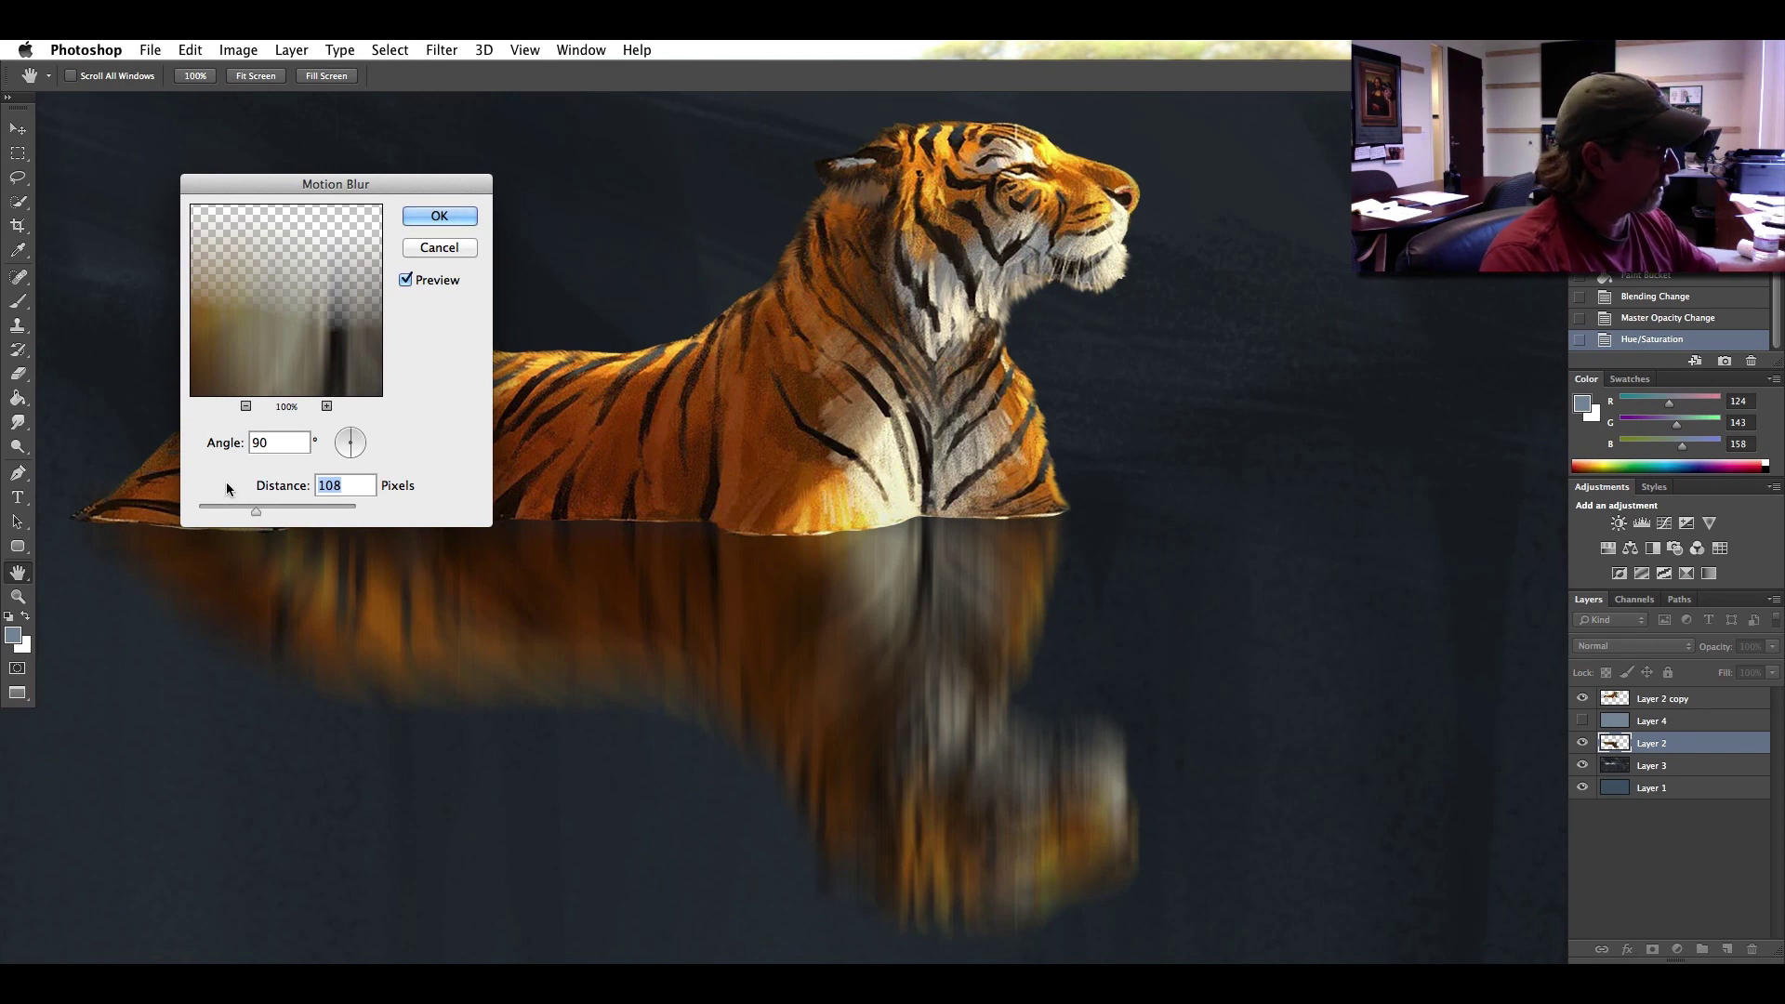
left_click_drag(242, 507, 213, 506)
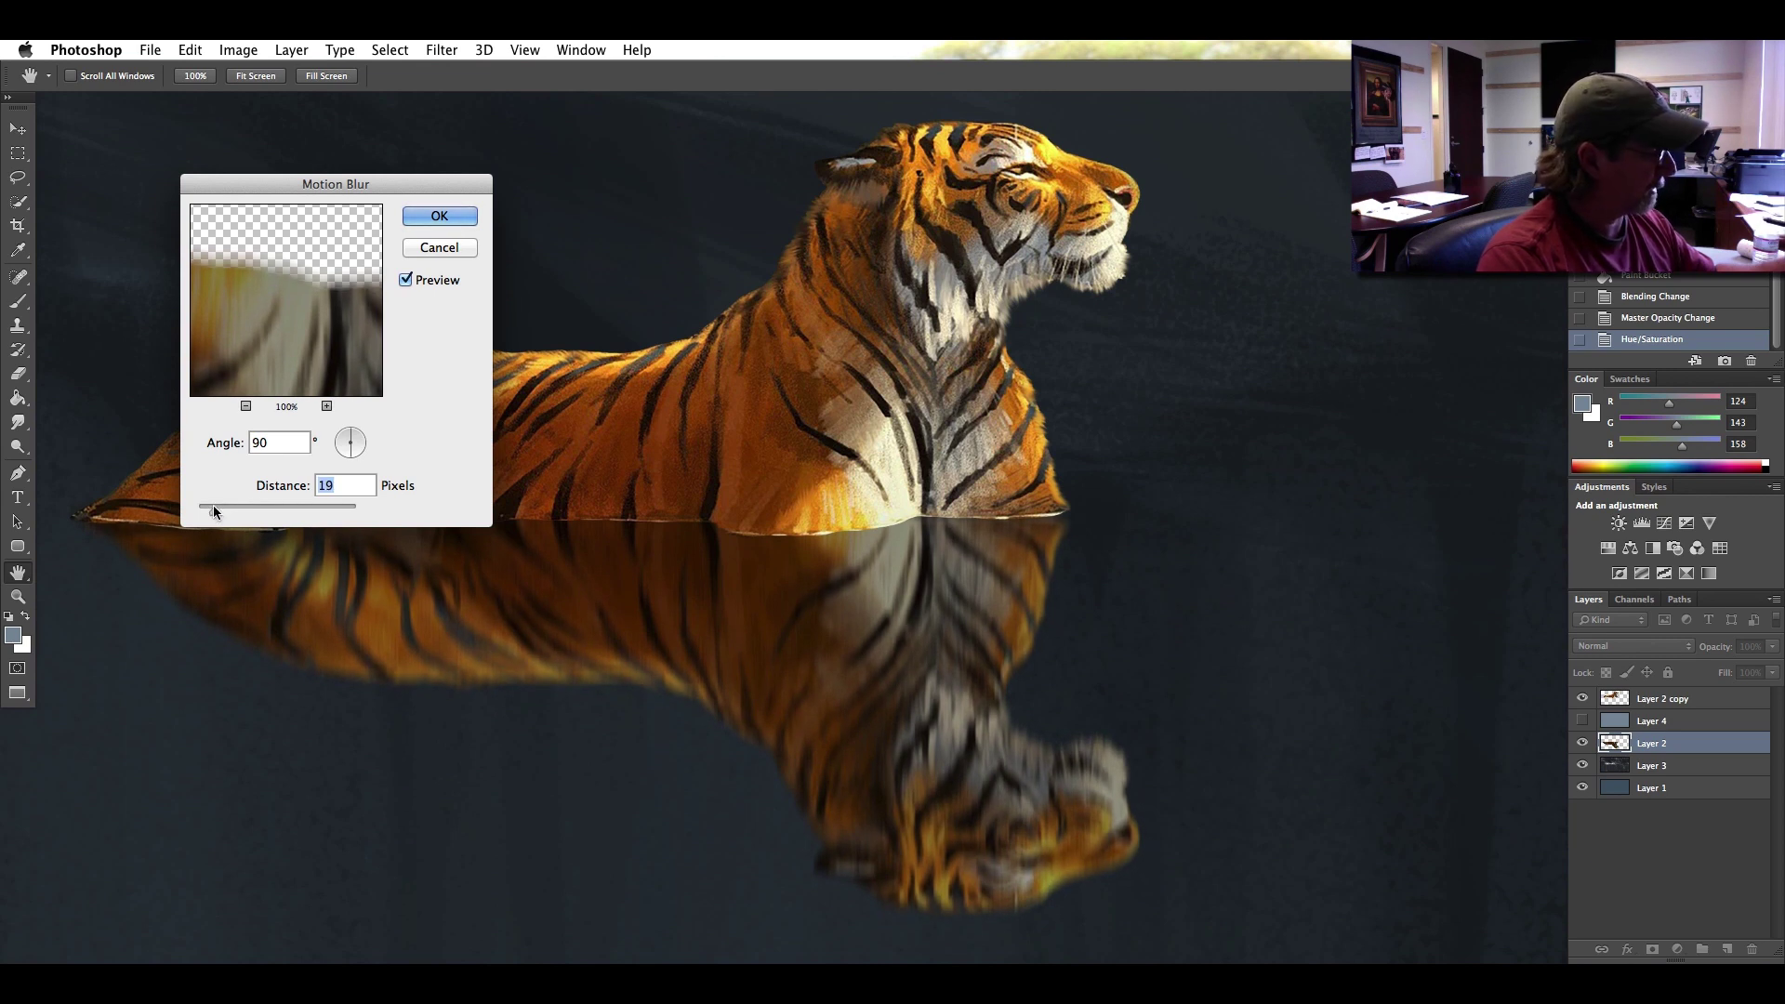
left_click(439, 215)
key("g")
key("super+minus")
key("super+minus")
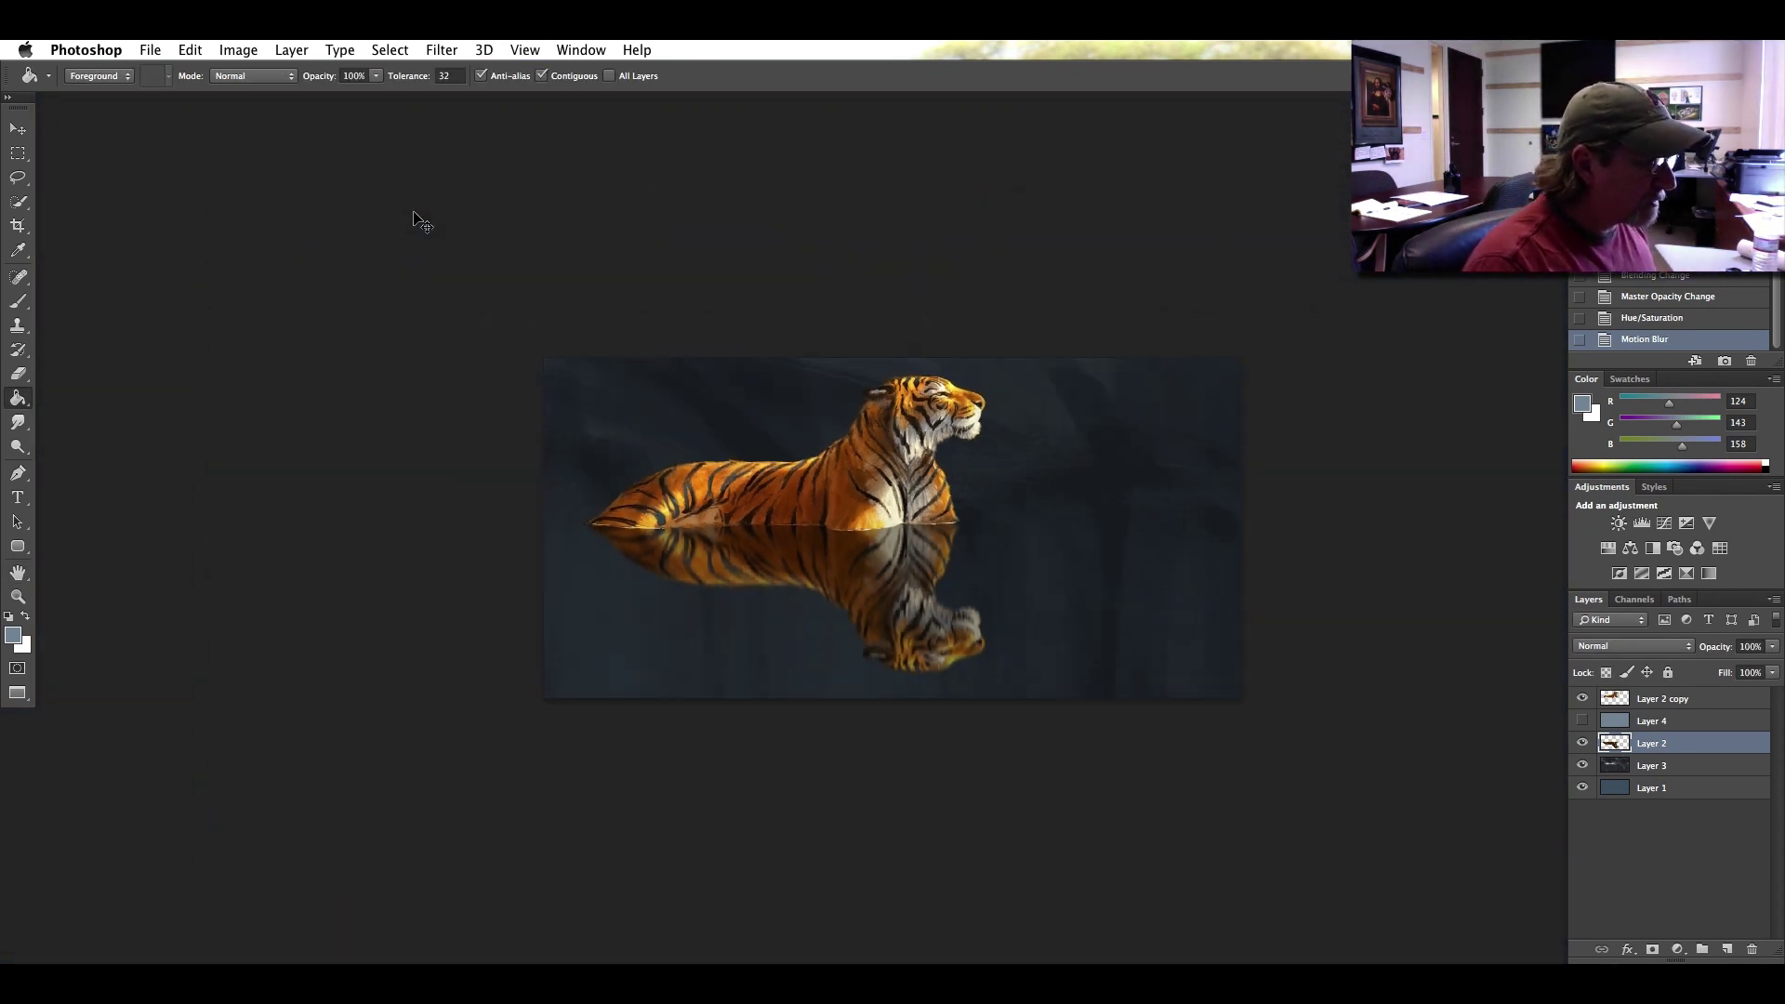
key("super+plus")
key("super+plus")
key("super+plus")
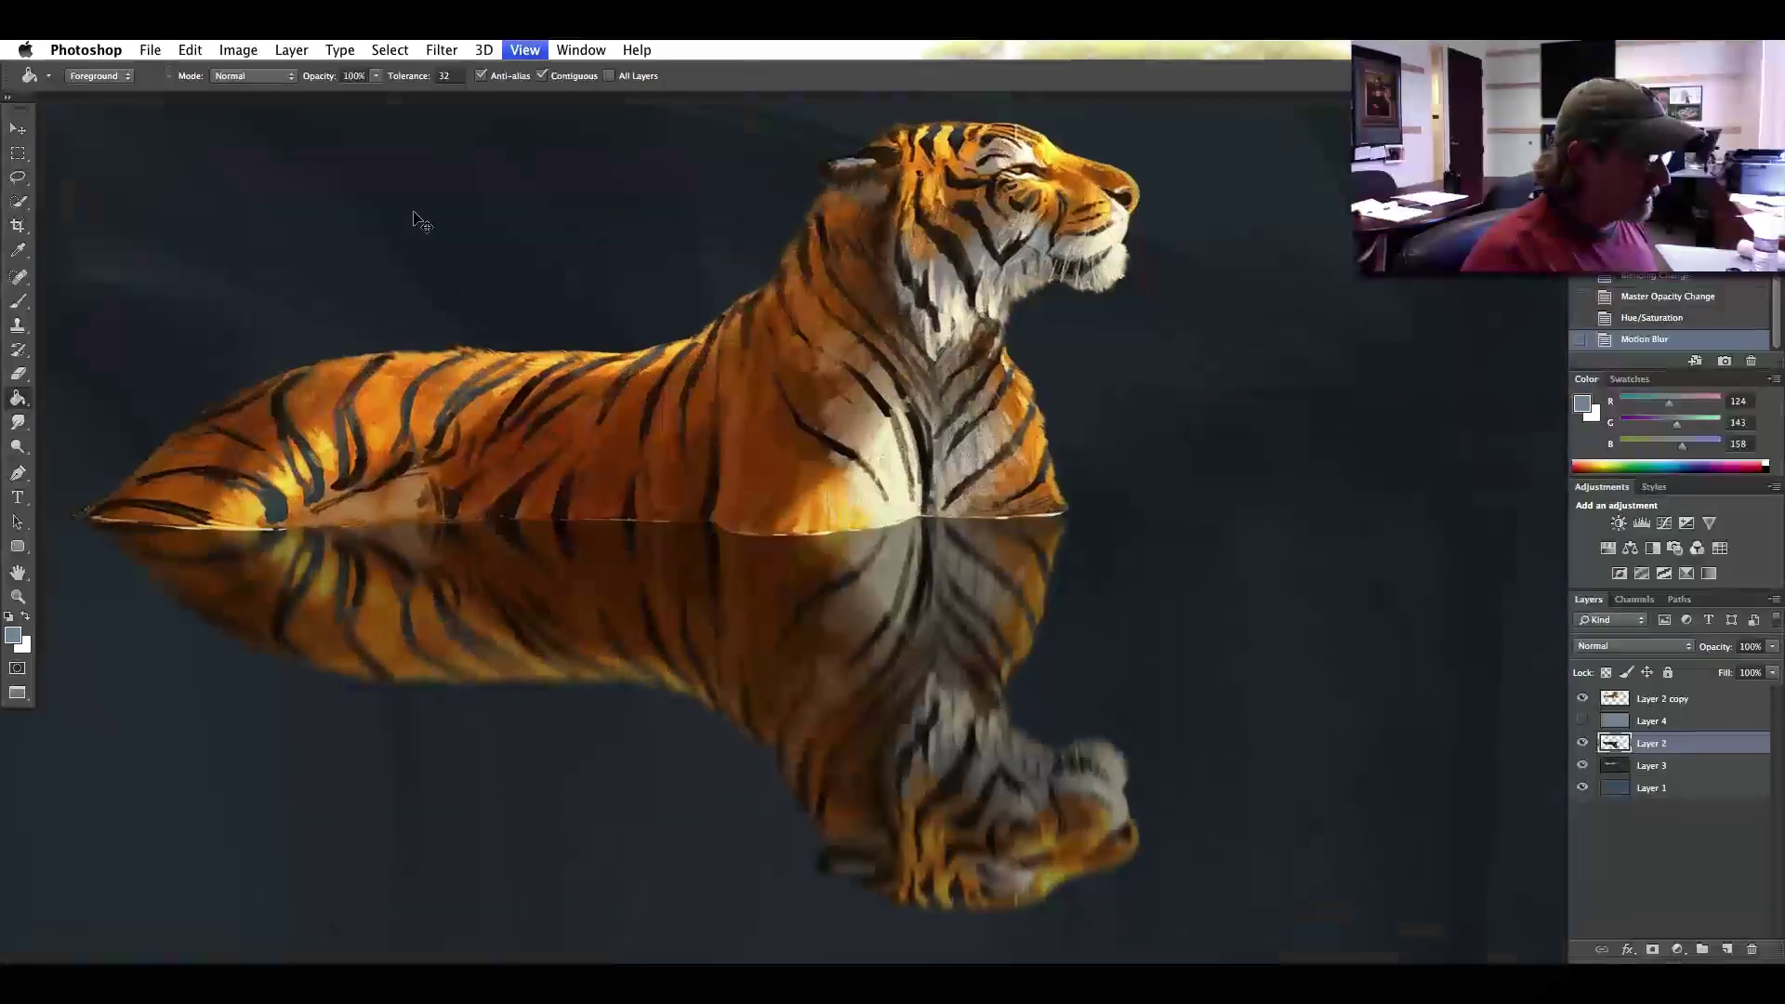
key("super+minus")
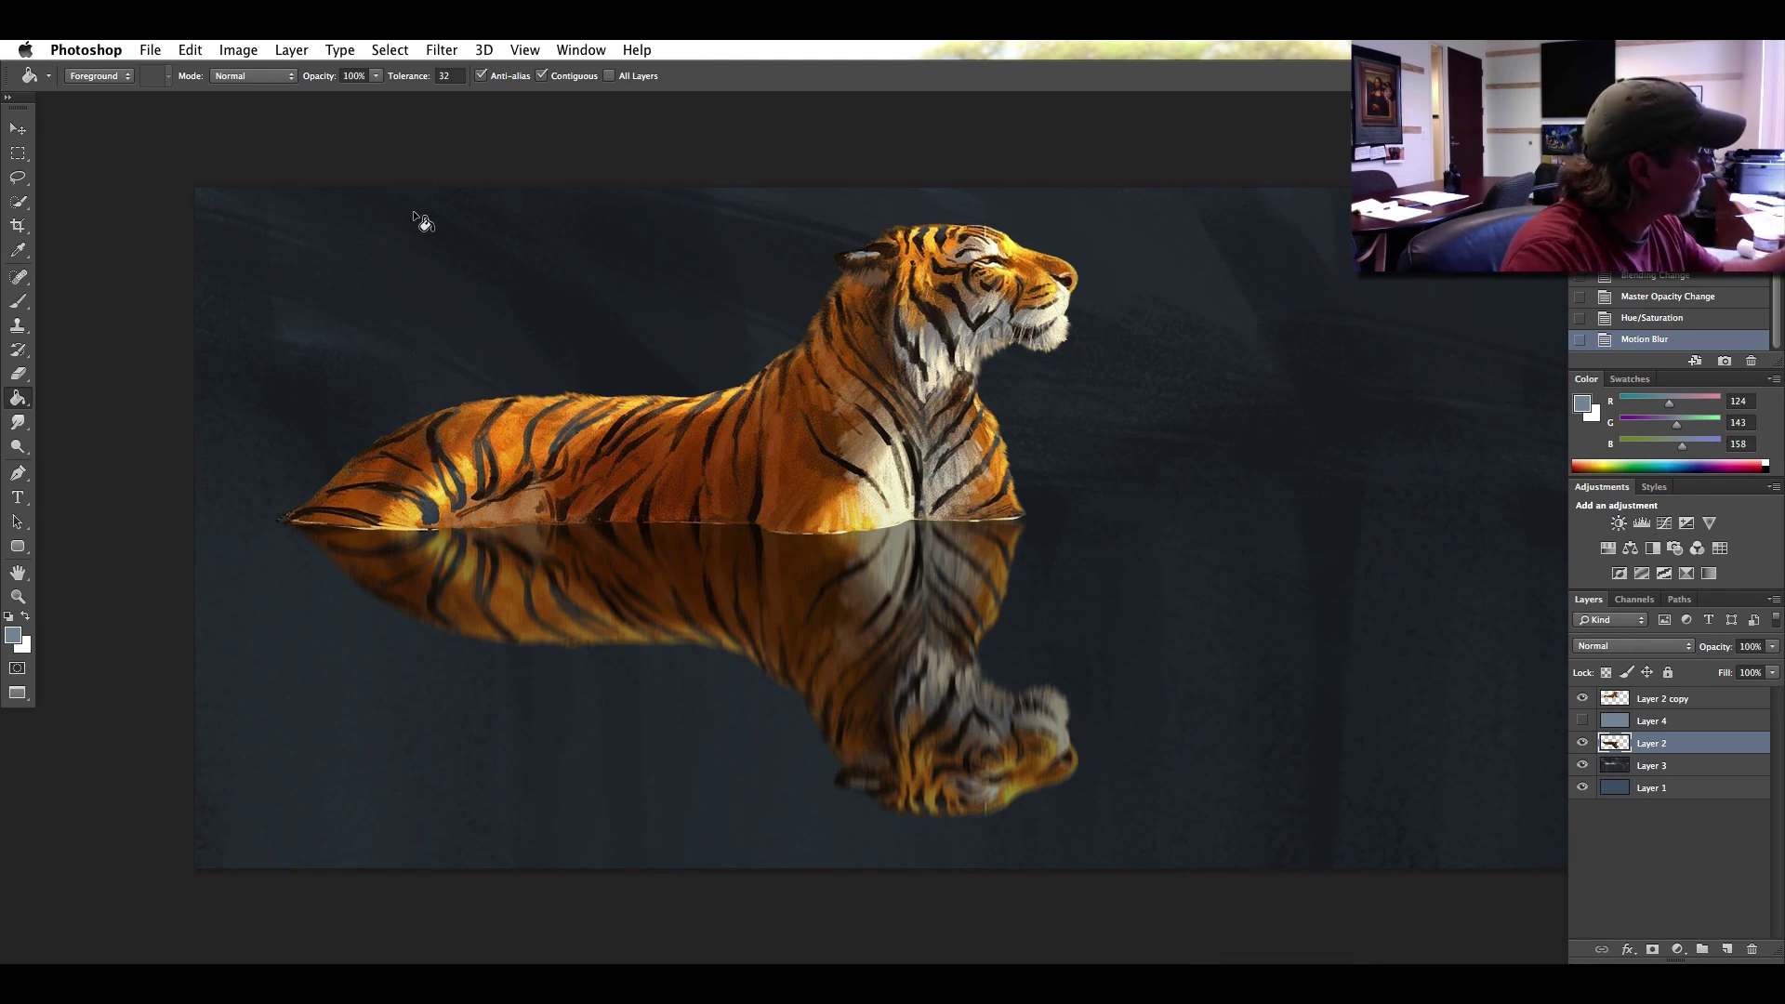
Smudge below the waterline with a soft round 179 px Smudge brush.
left_click(17, 422)
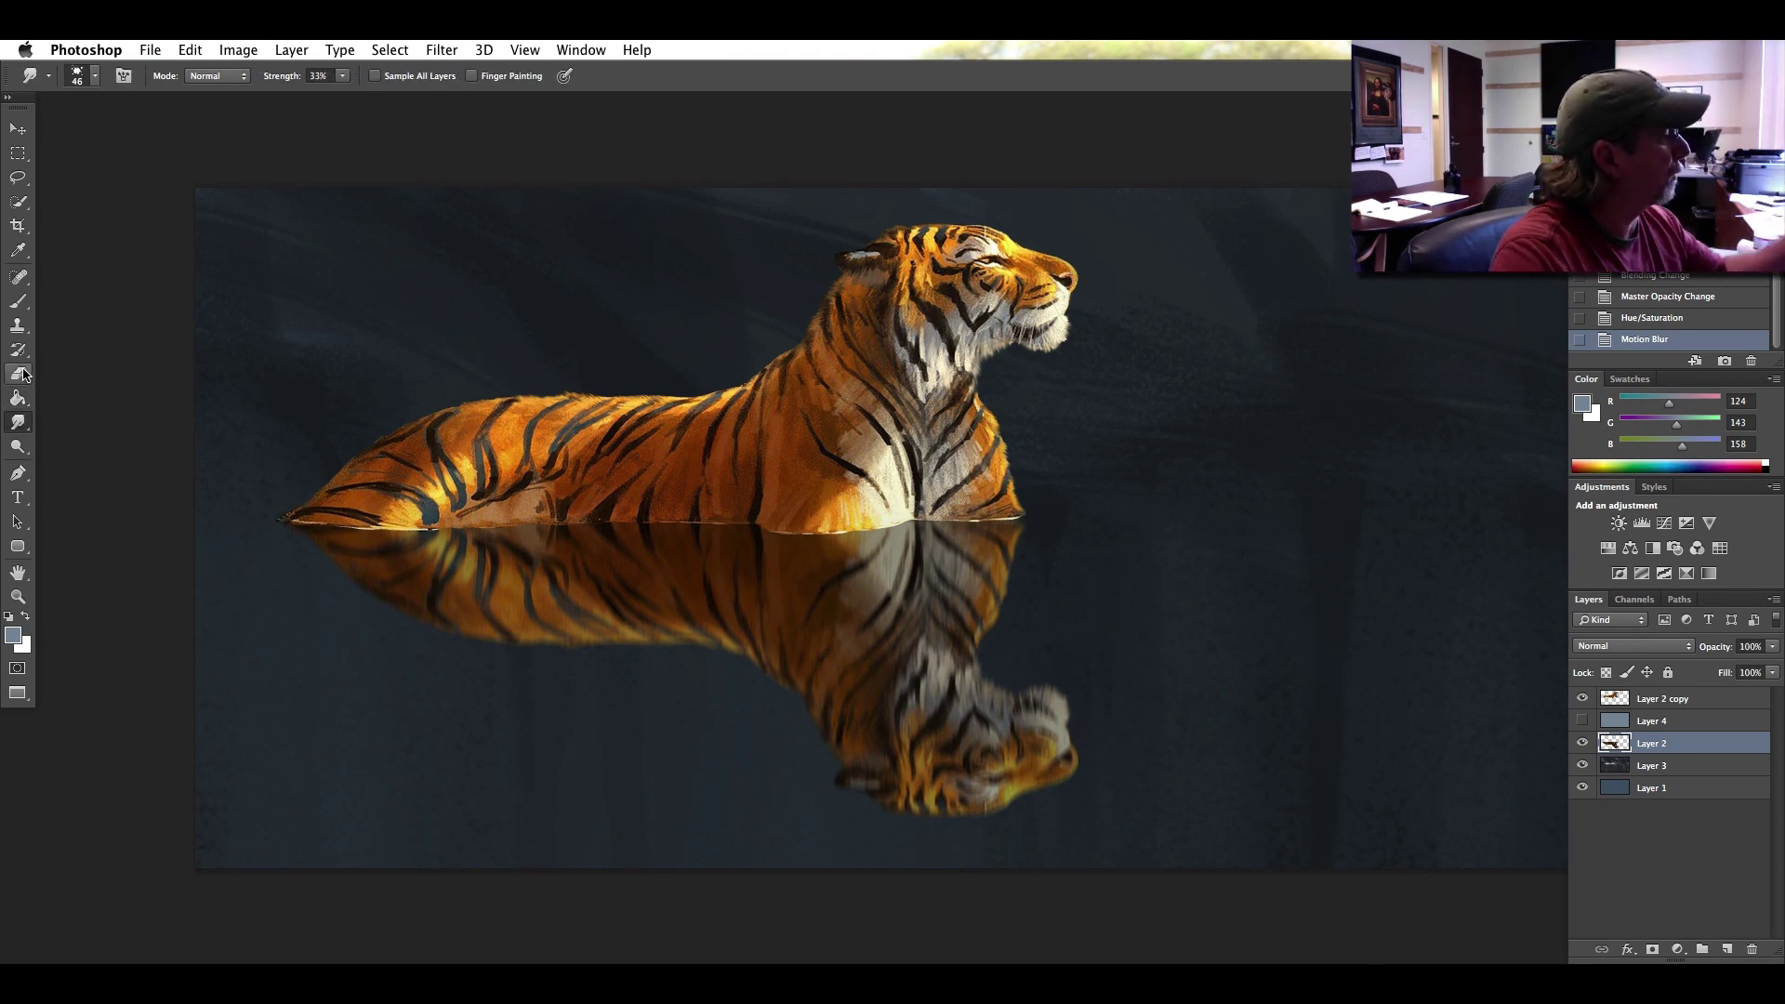
left_click(84, 76)
left_click(39, 216)
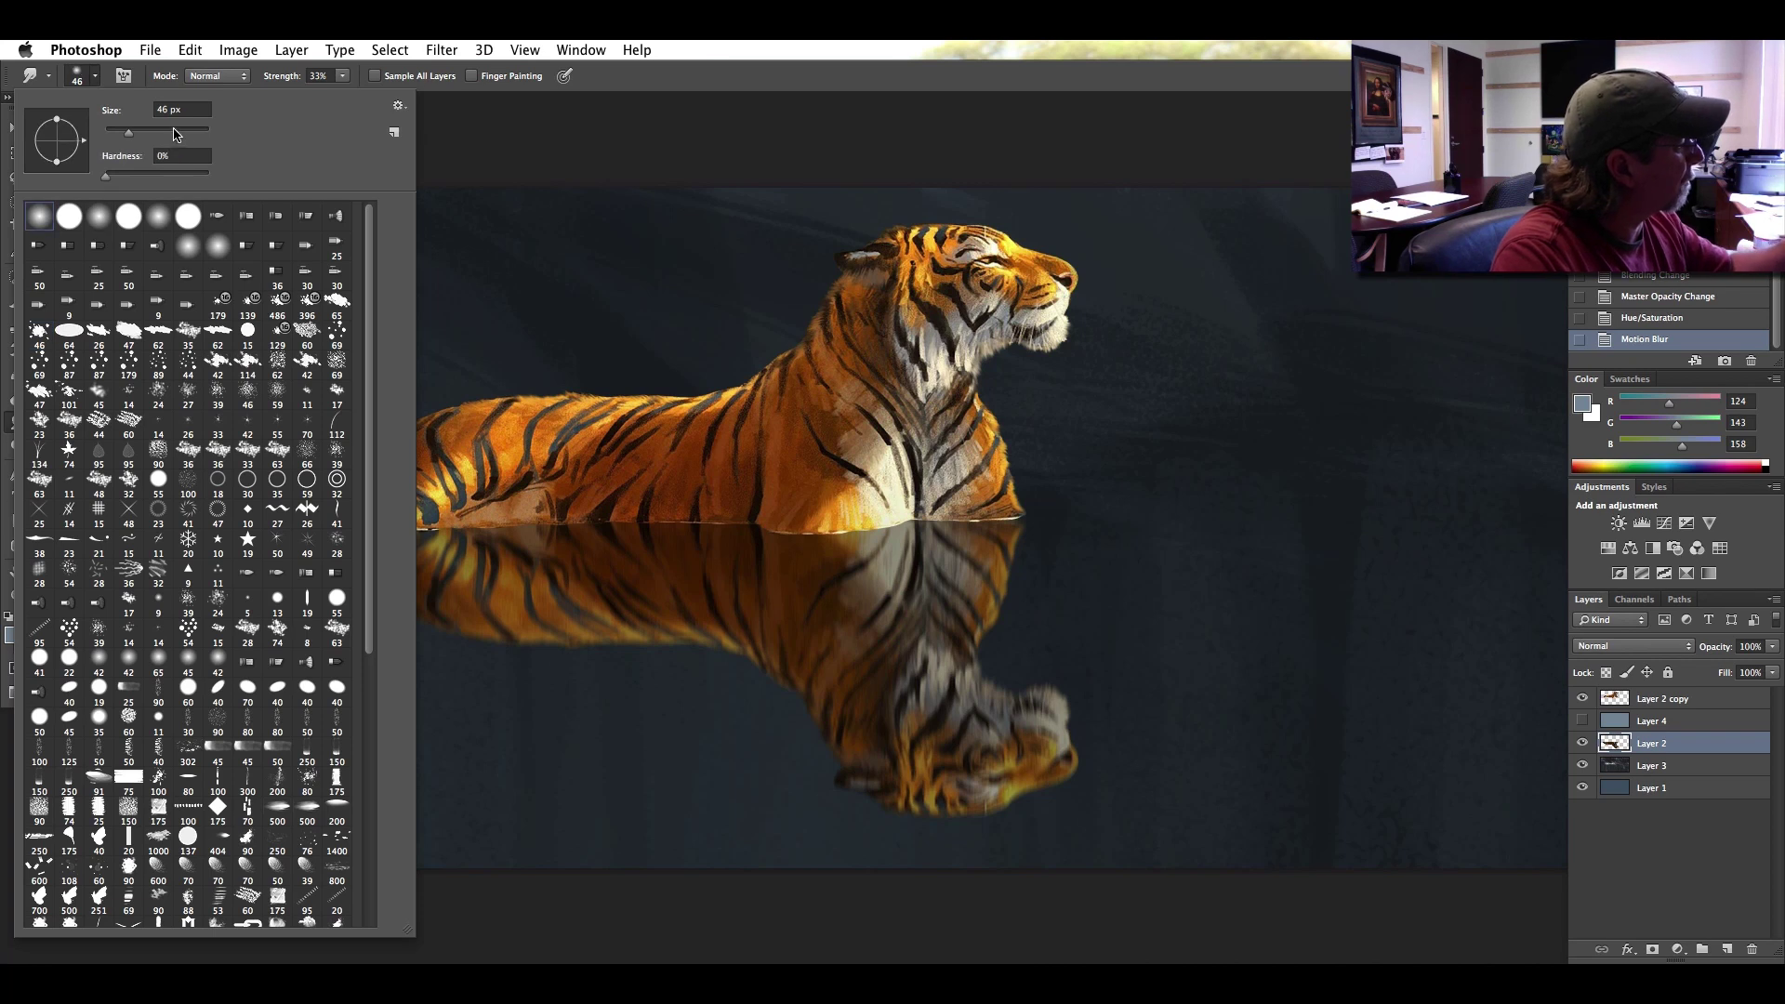
left_click(177, 133)
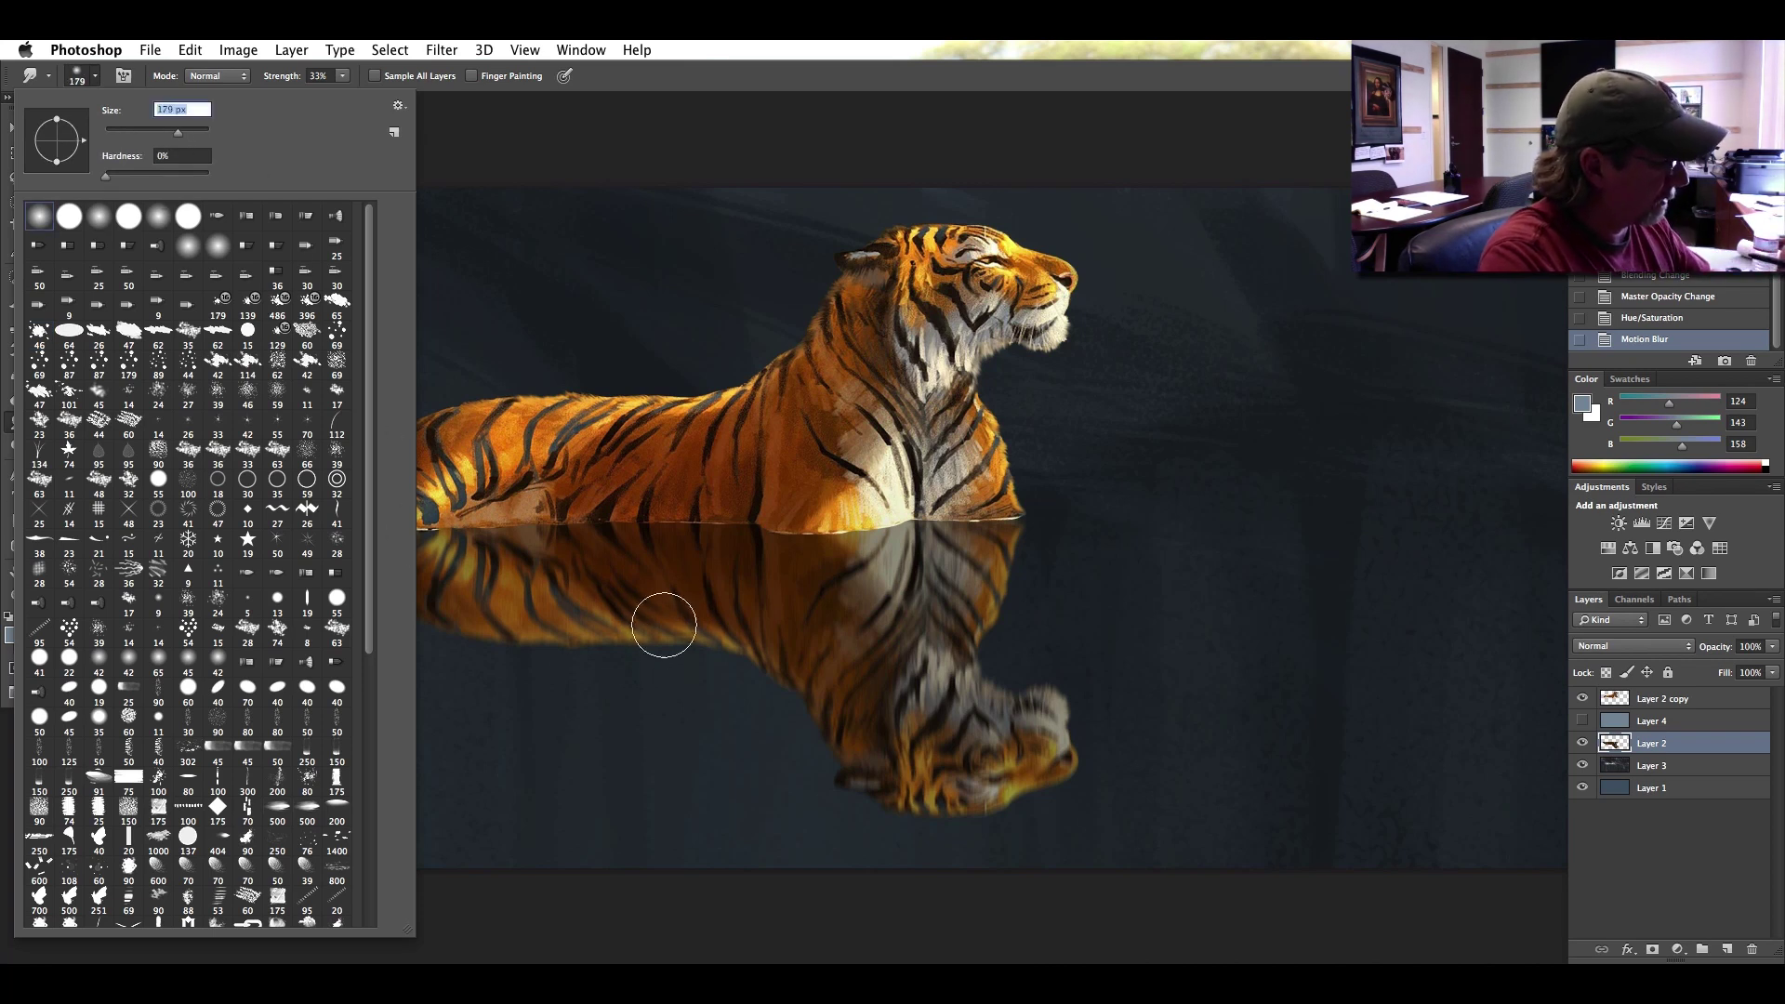
left_click(605, 135)
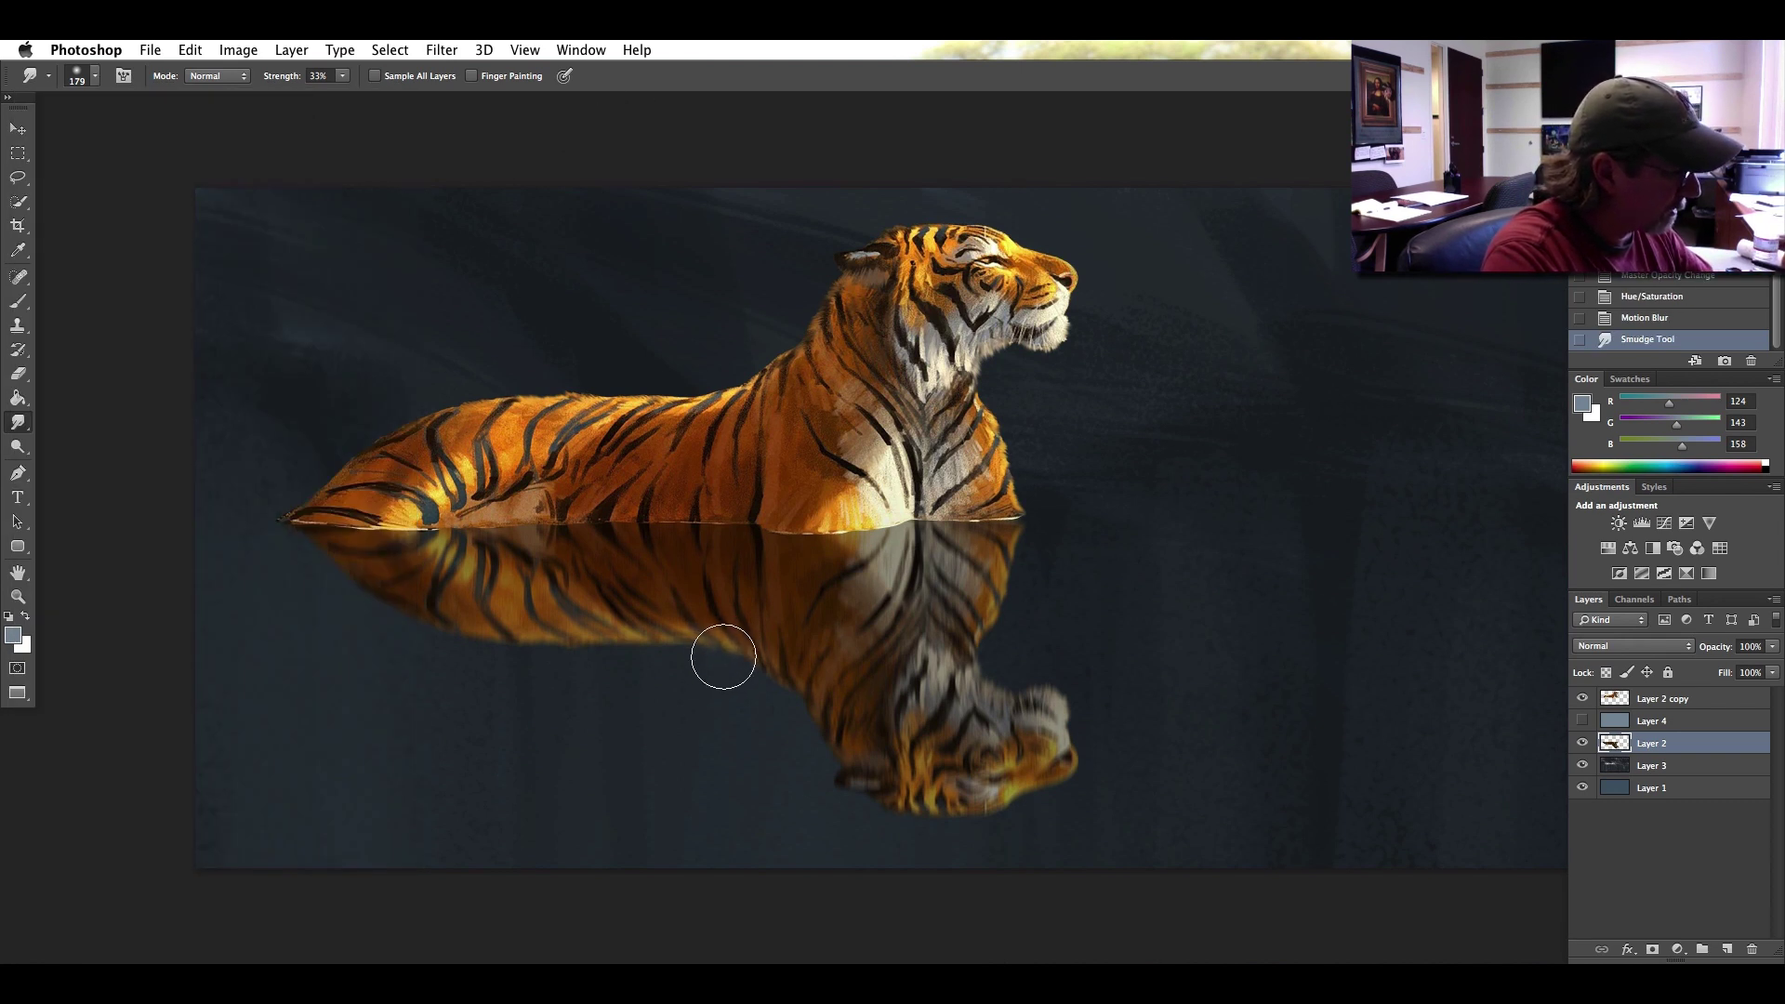
left_click_drag(727, 650, 721, 650)
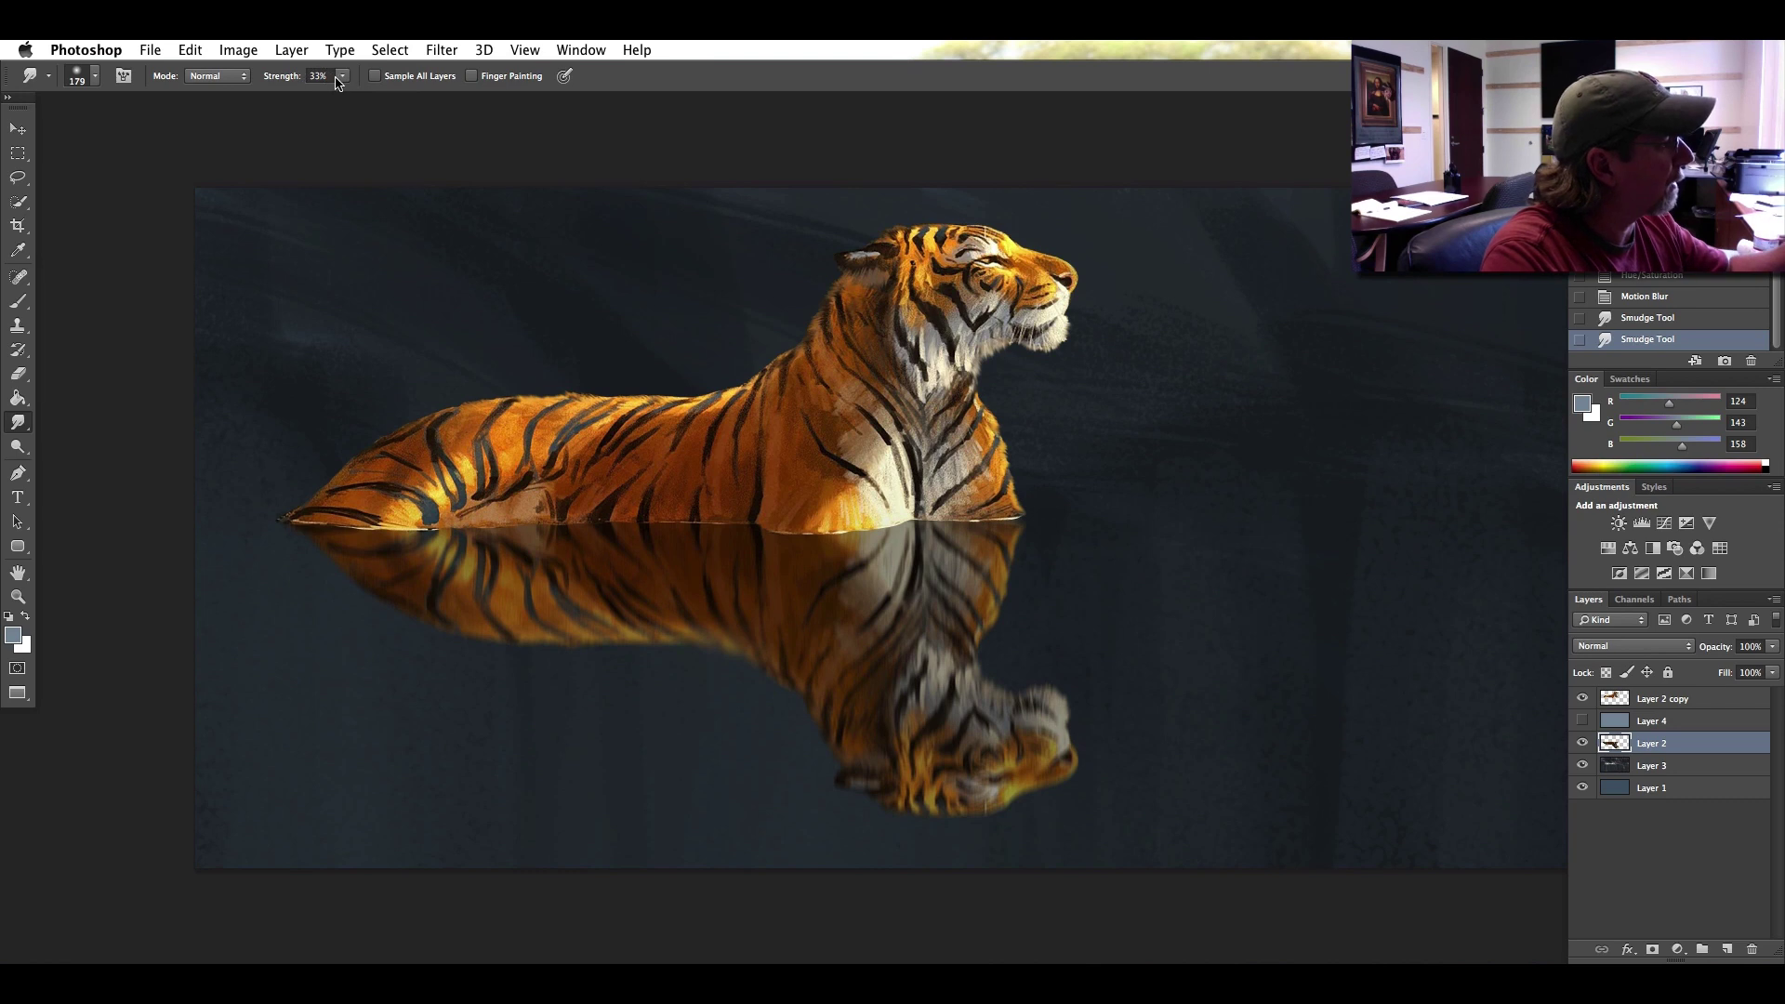
Raise smudge strength to 52%, smear the reflection leftward, and enlarge the brush to 289 px.
left_click(342, 75)
left_click_drag(352, 100, 366, 100)
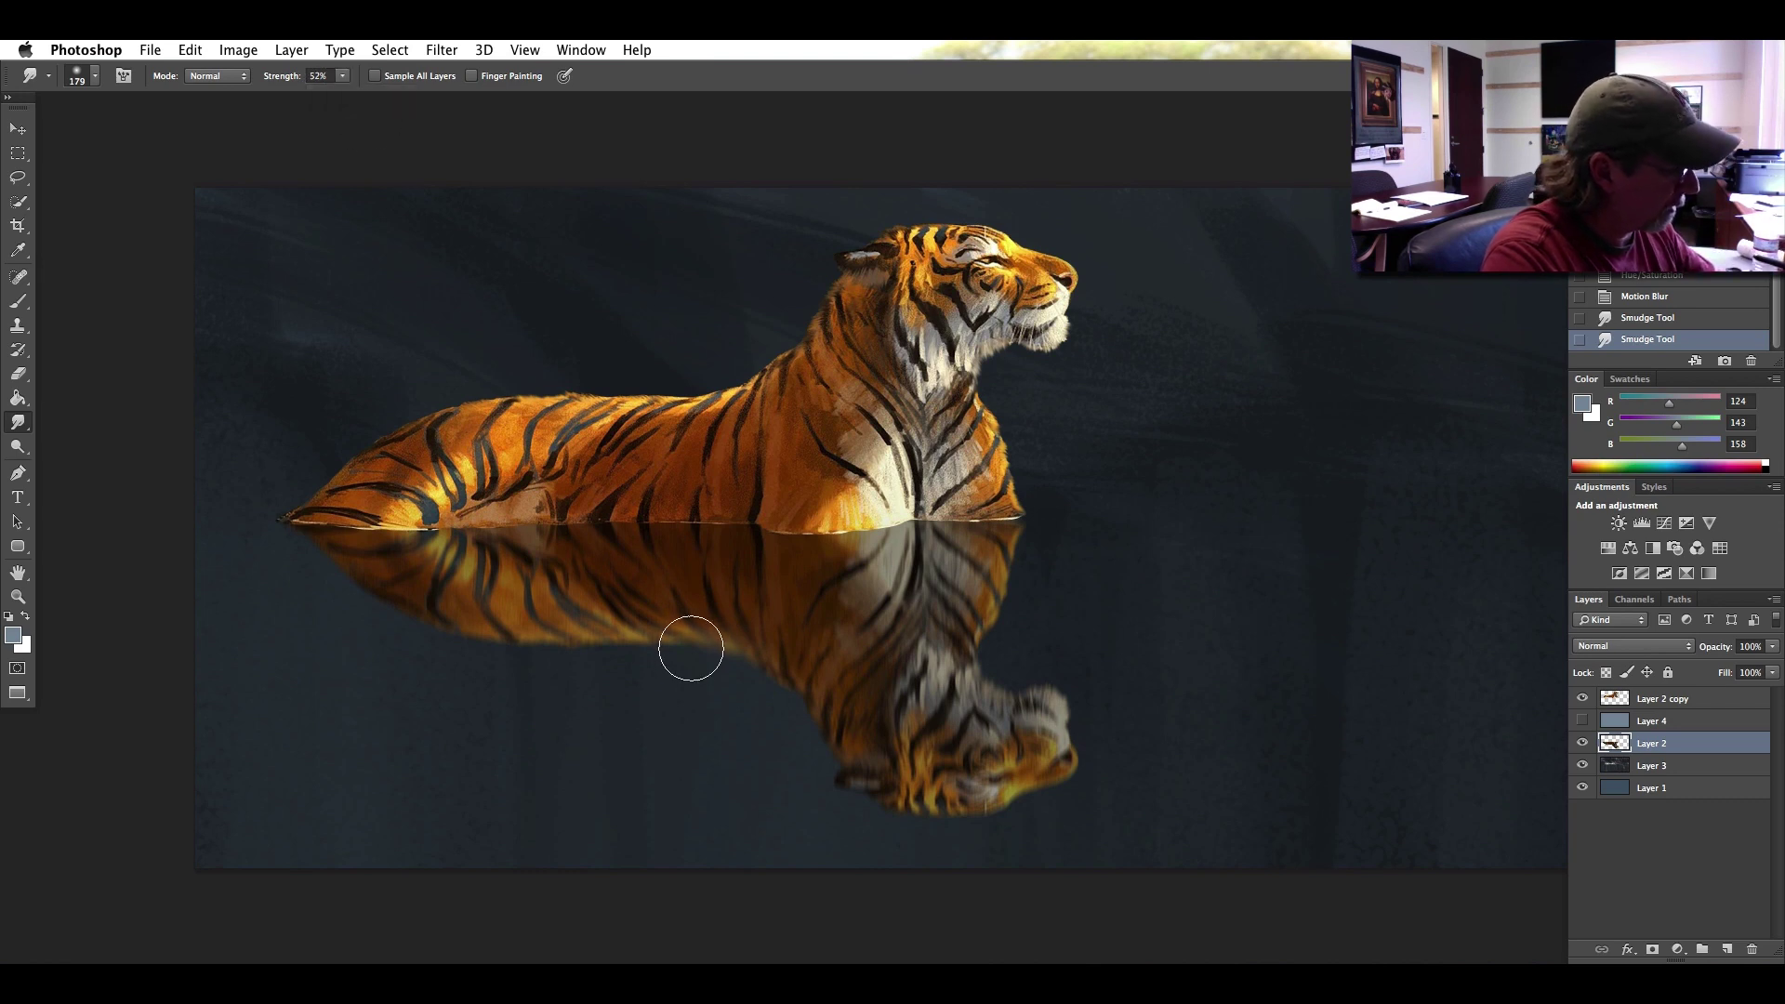
left_click_drag(693, 645, 653, 645)
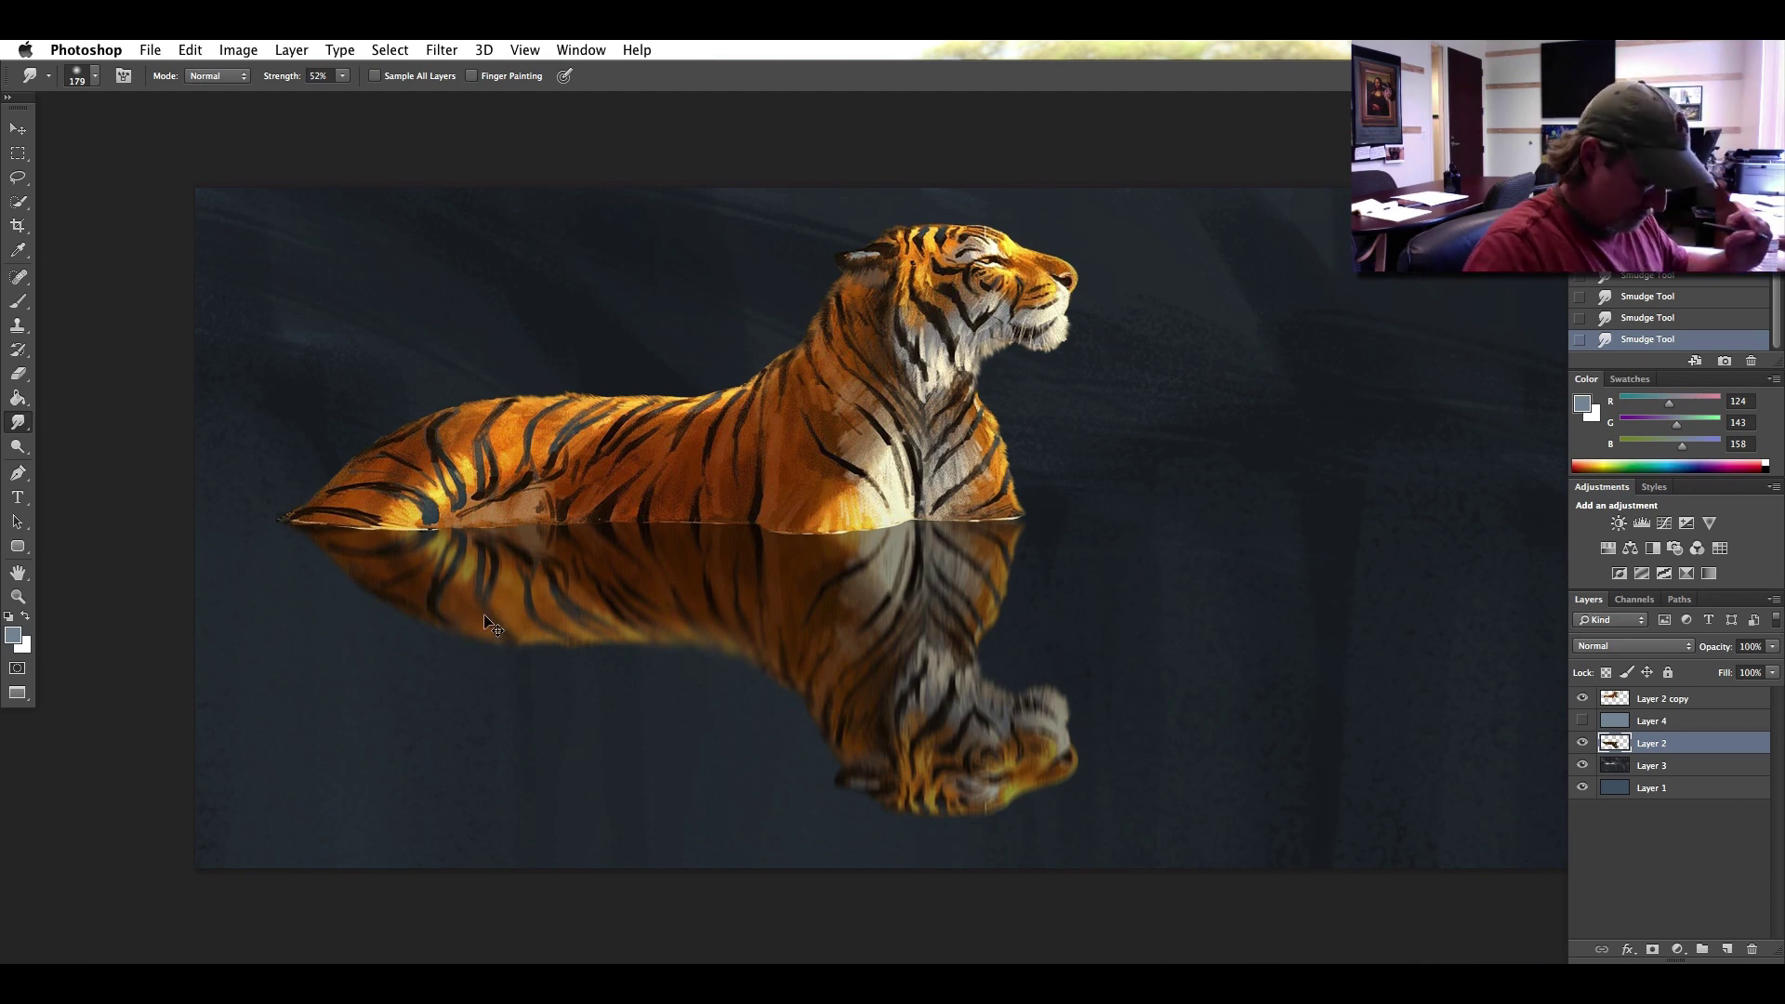
key("super+minus")
left_click(94, 76)
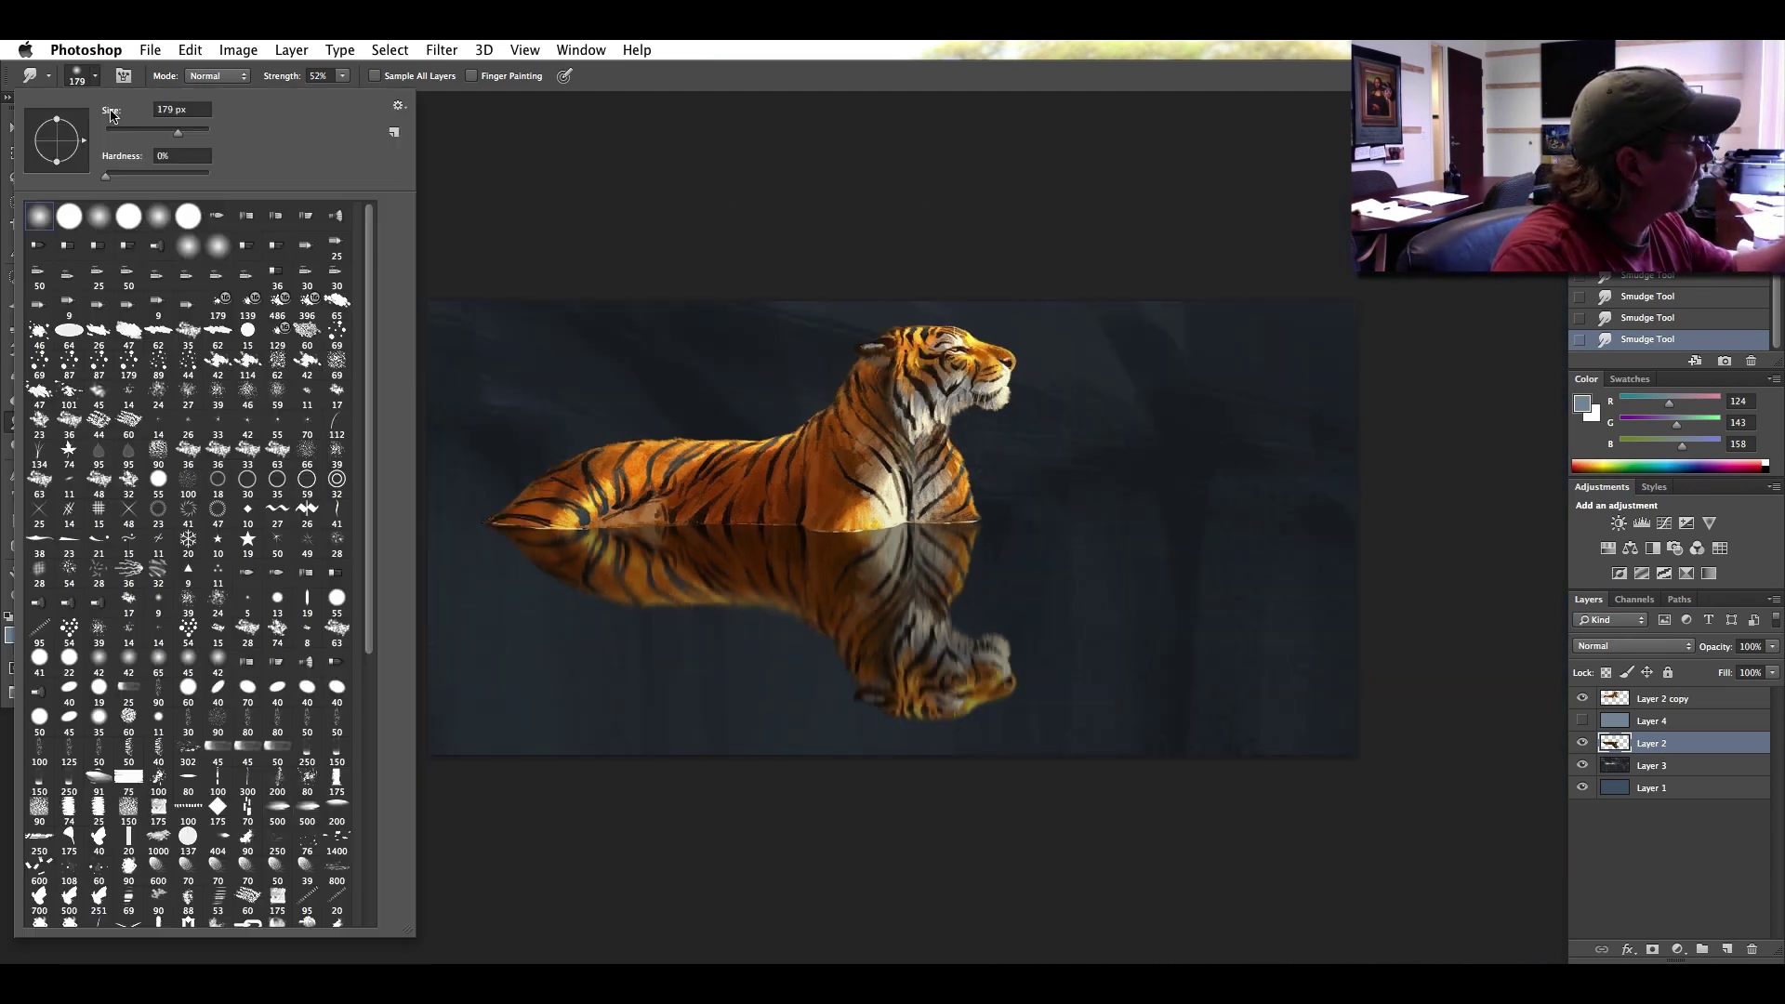
left_click_drag(184, 134, 191, 134)
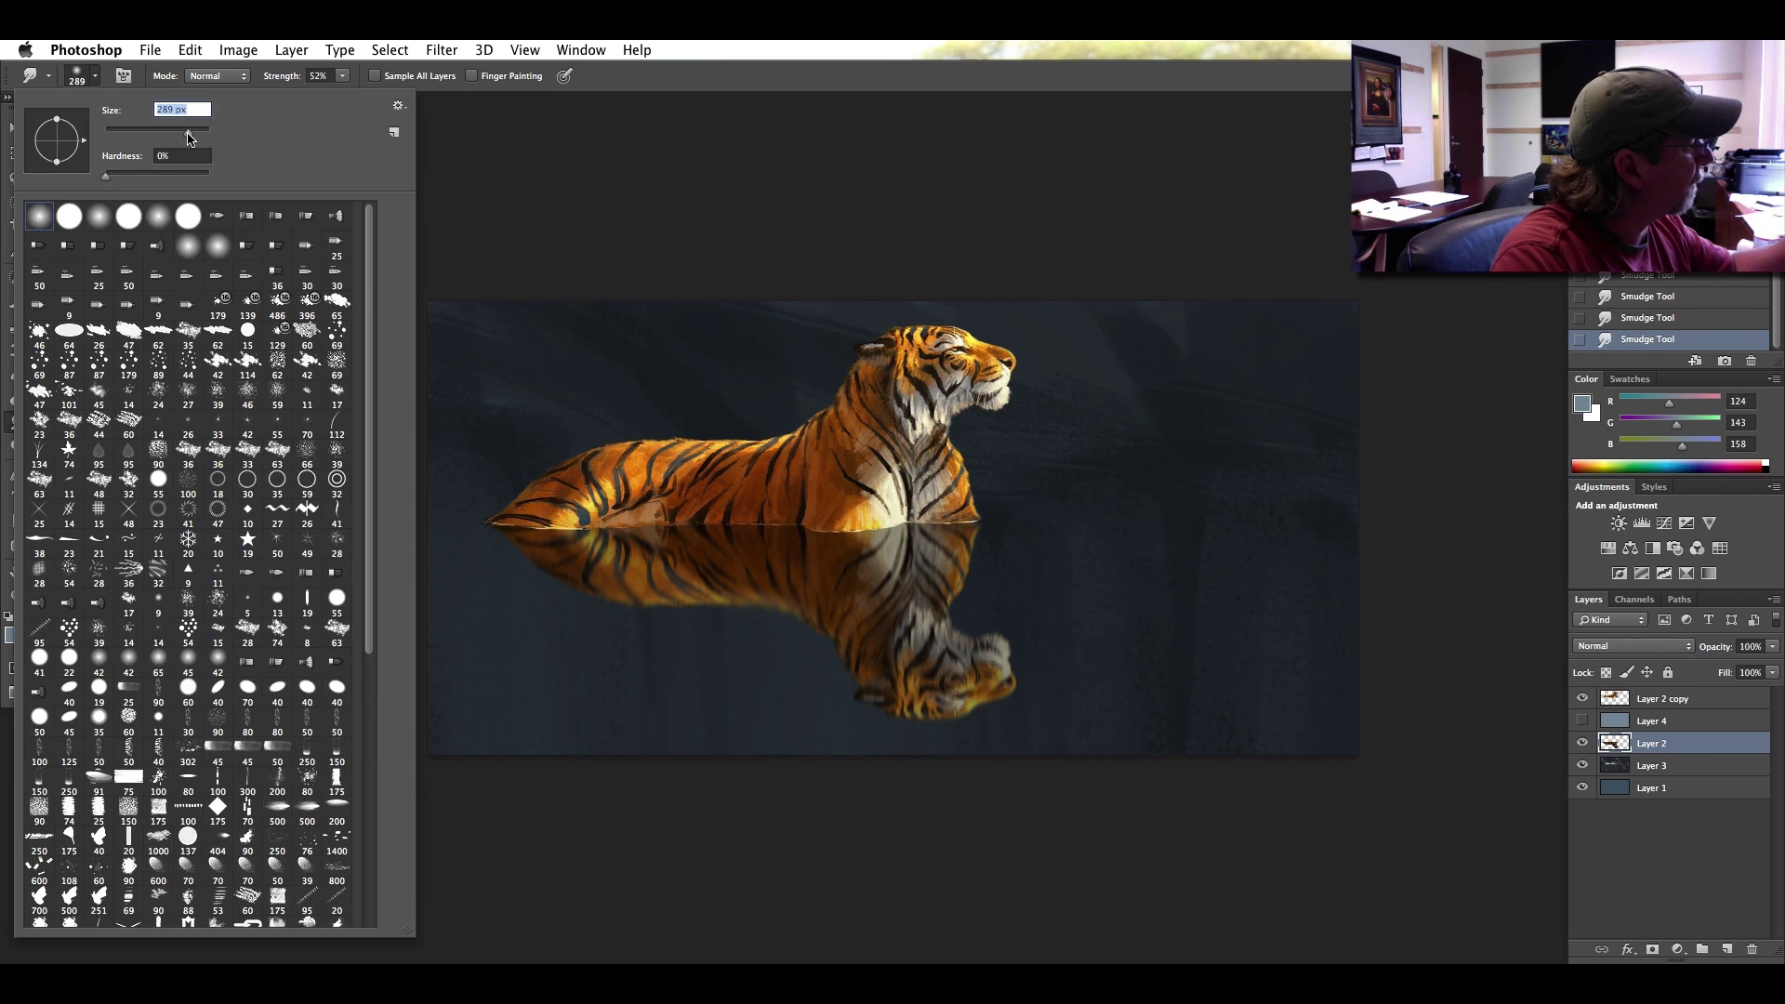
left_click(809, 628)
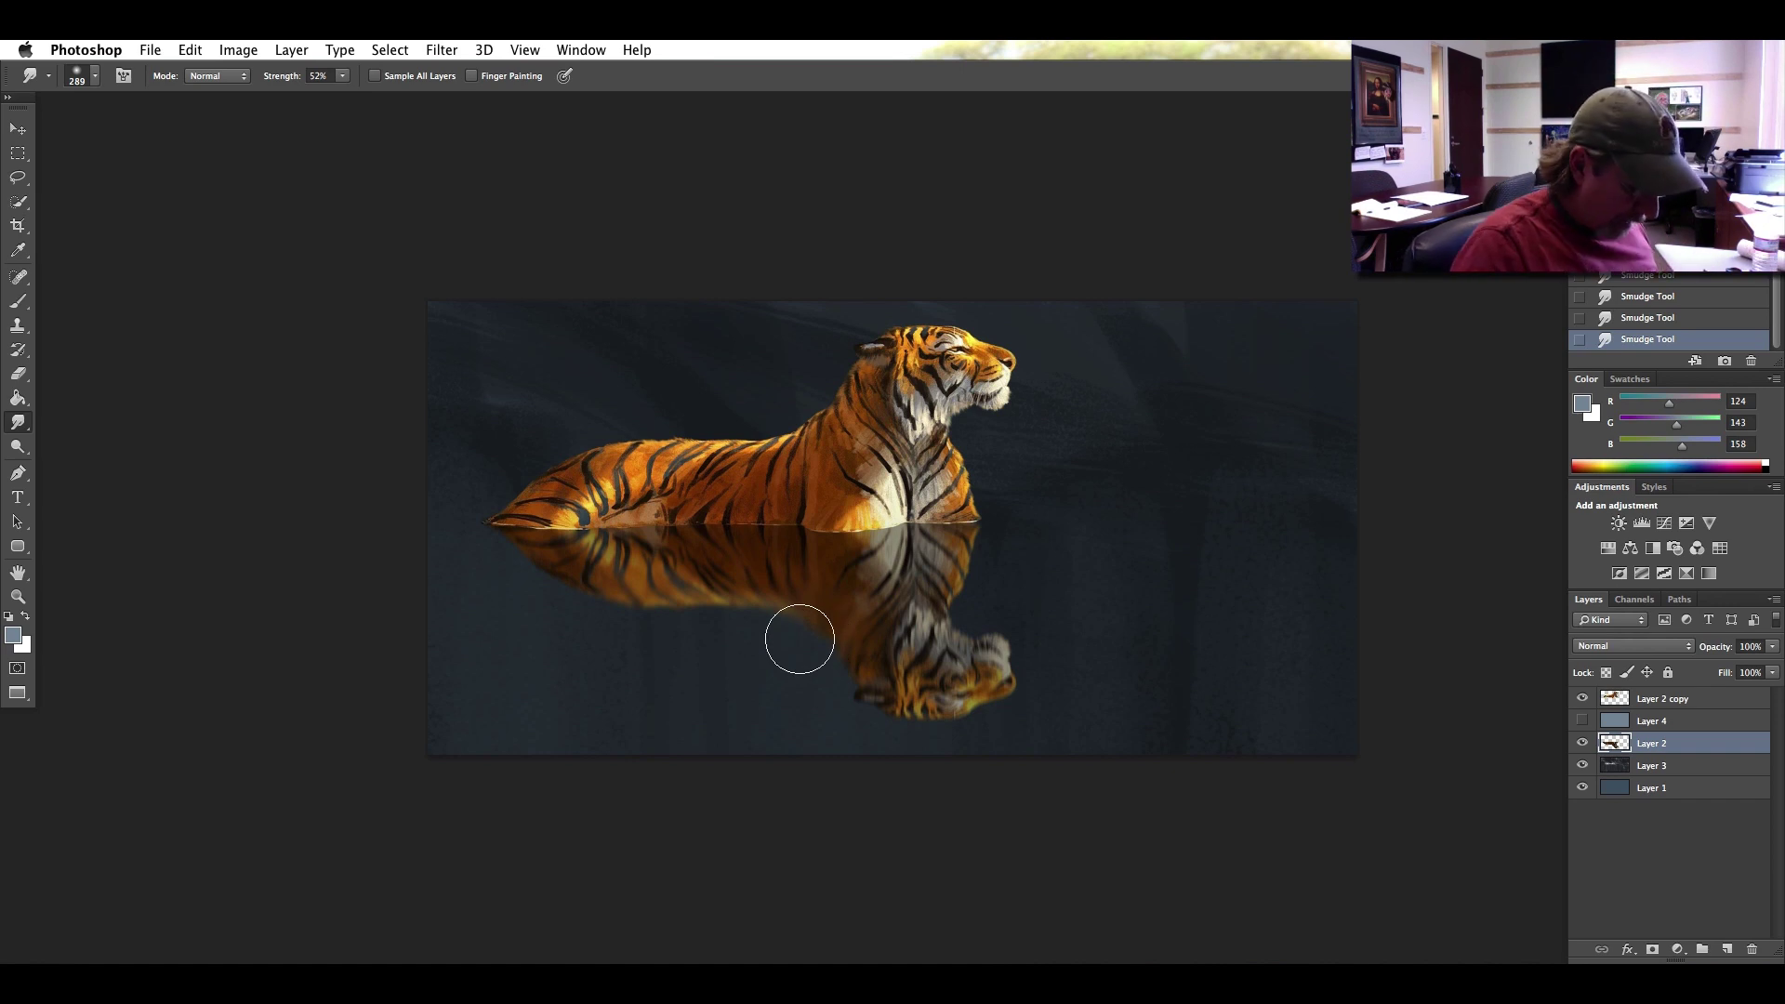
key("super+equal")
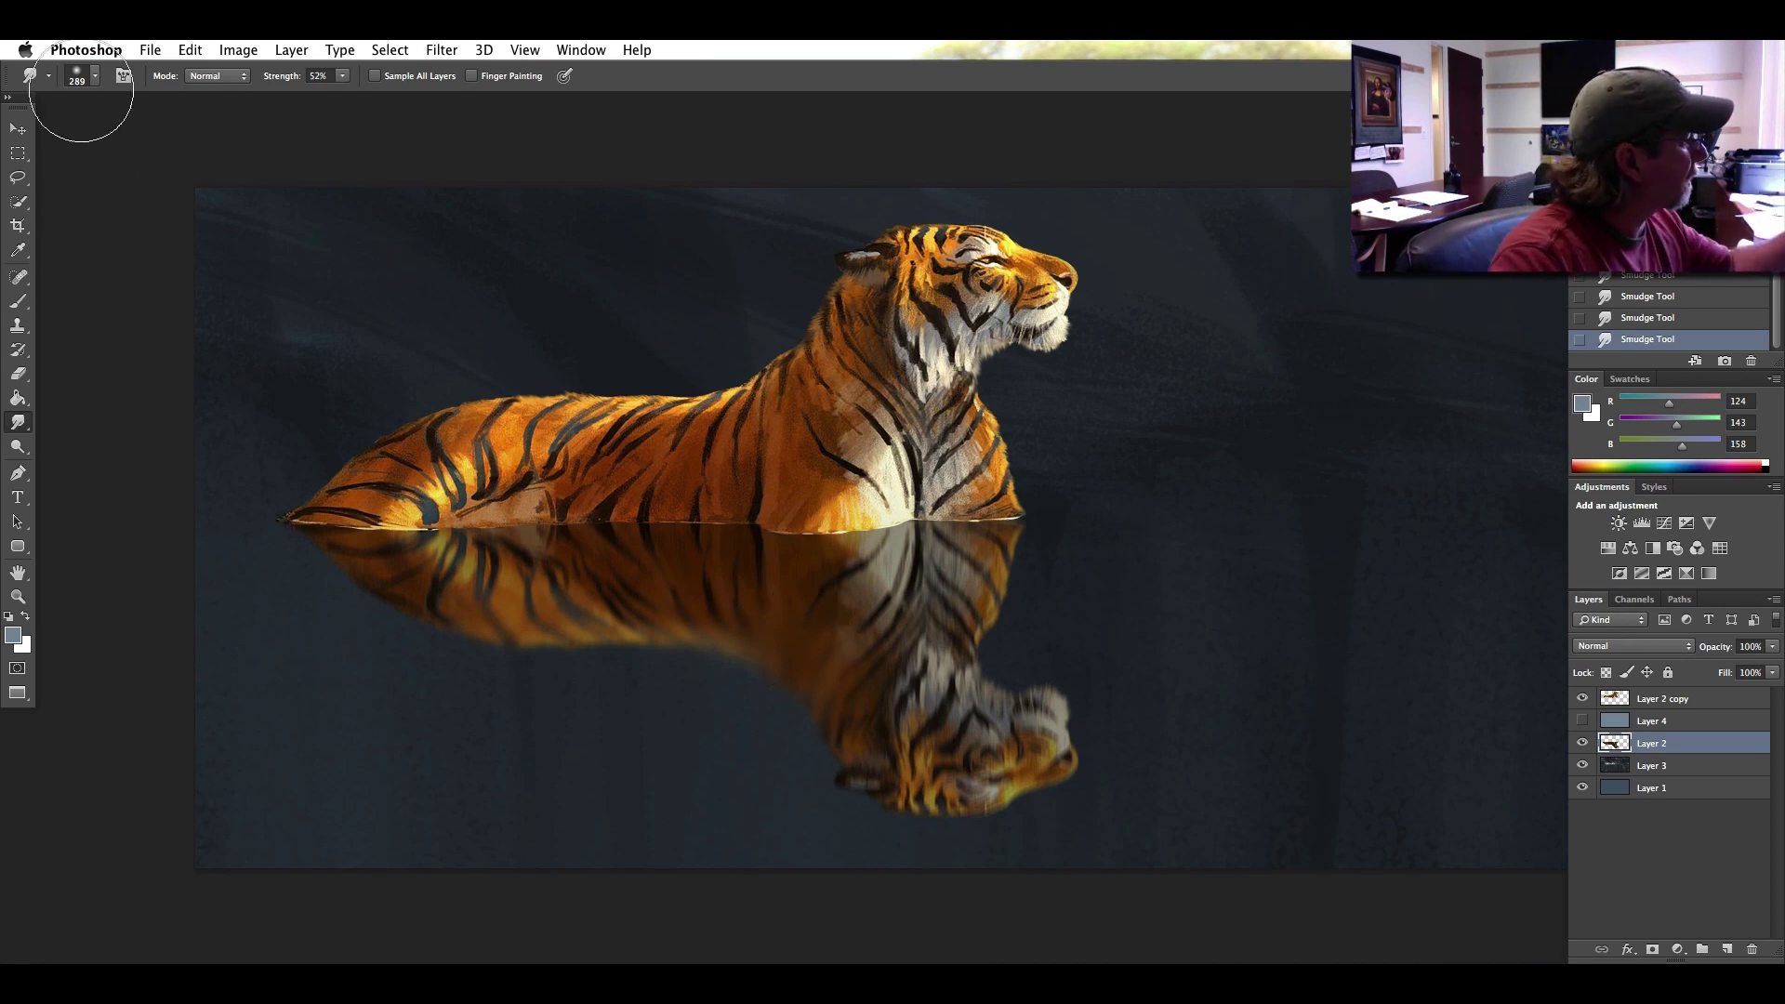
Shrink the Smudge brush to 55 px.
left_click(79, 75)
left_click(127, 133)
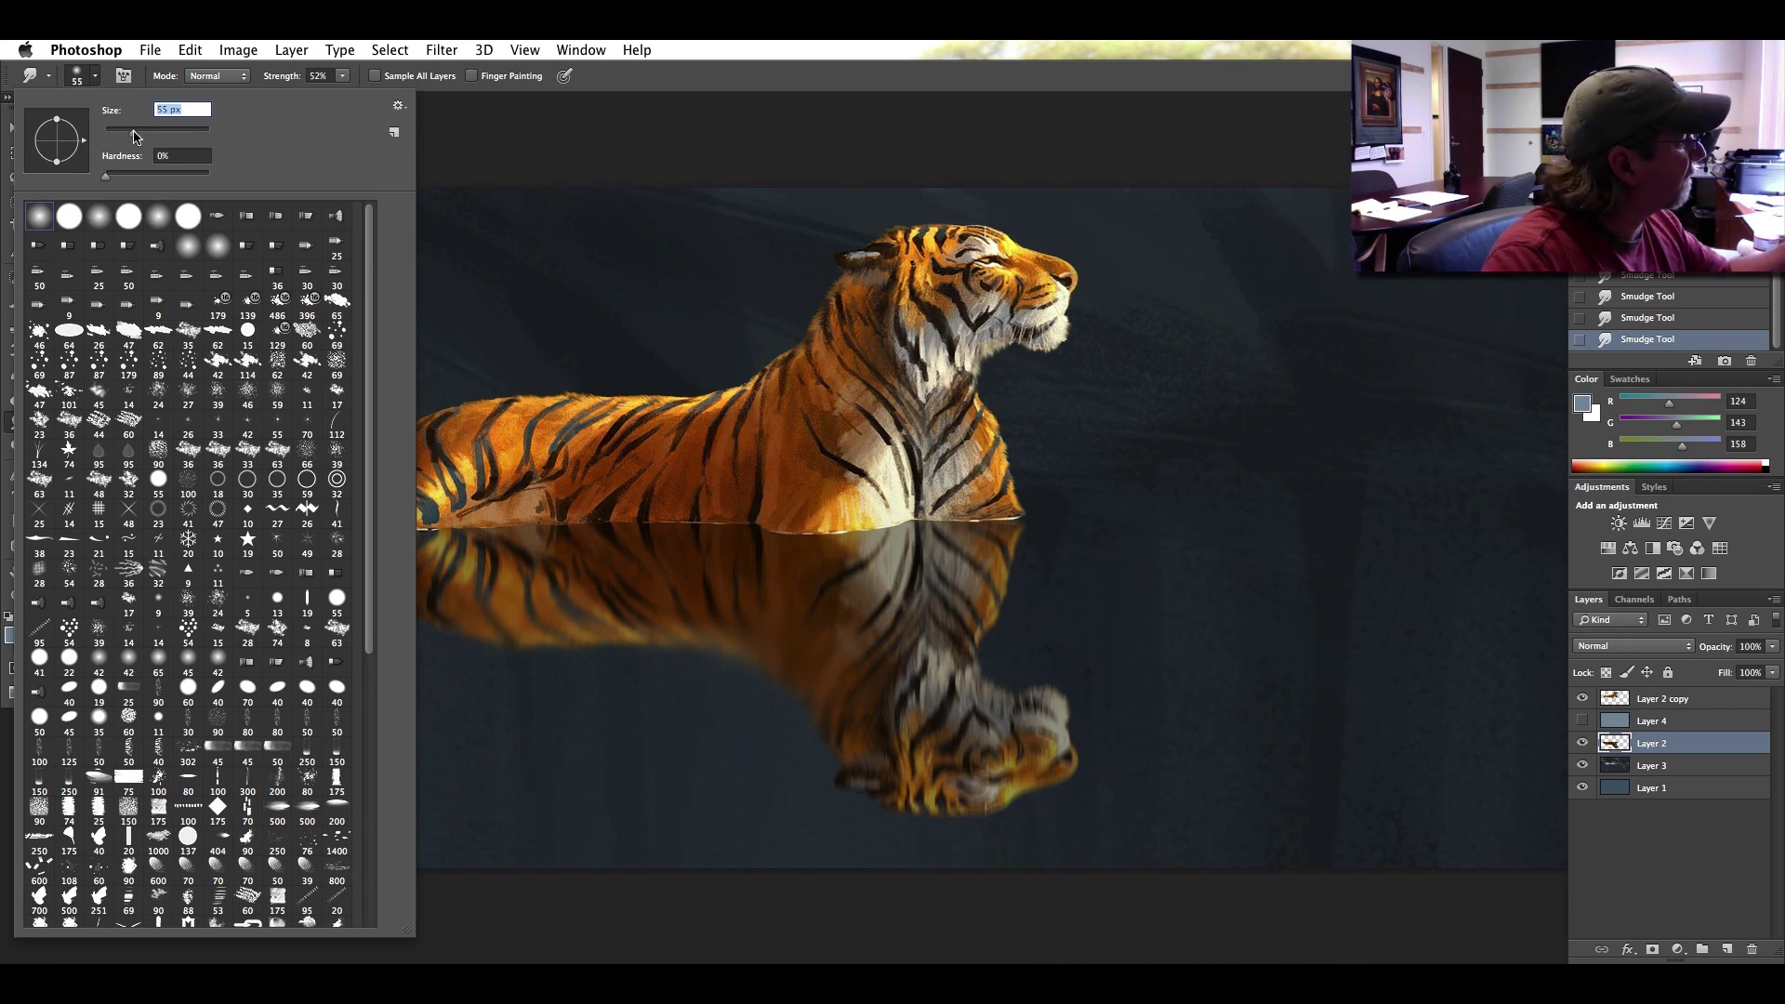
left_click(509, 145)
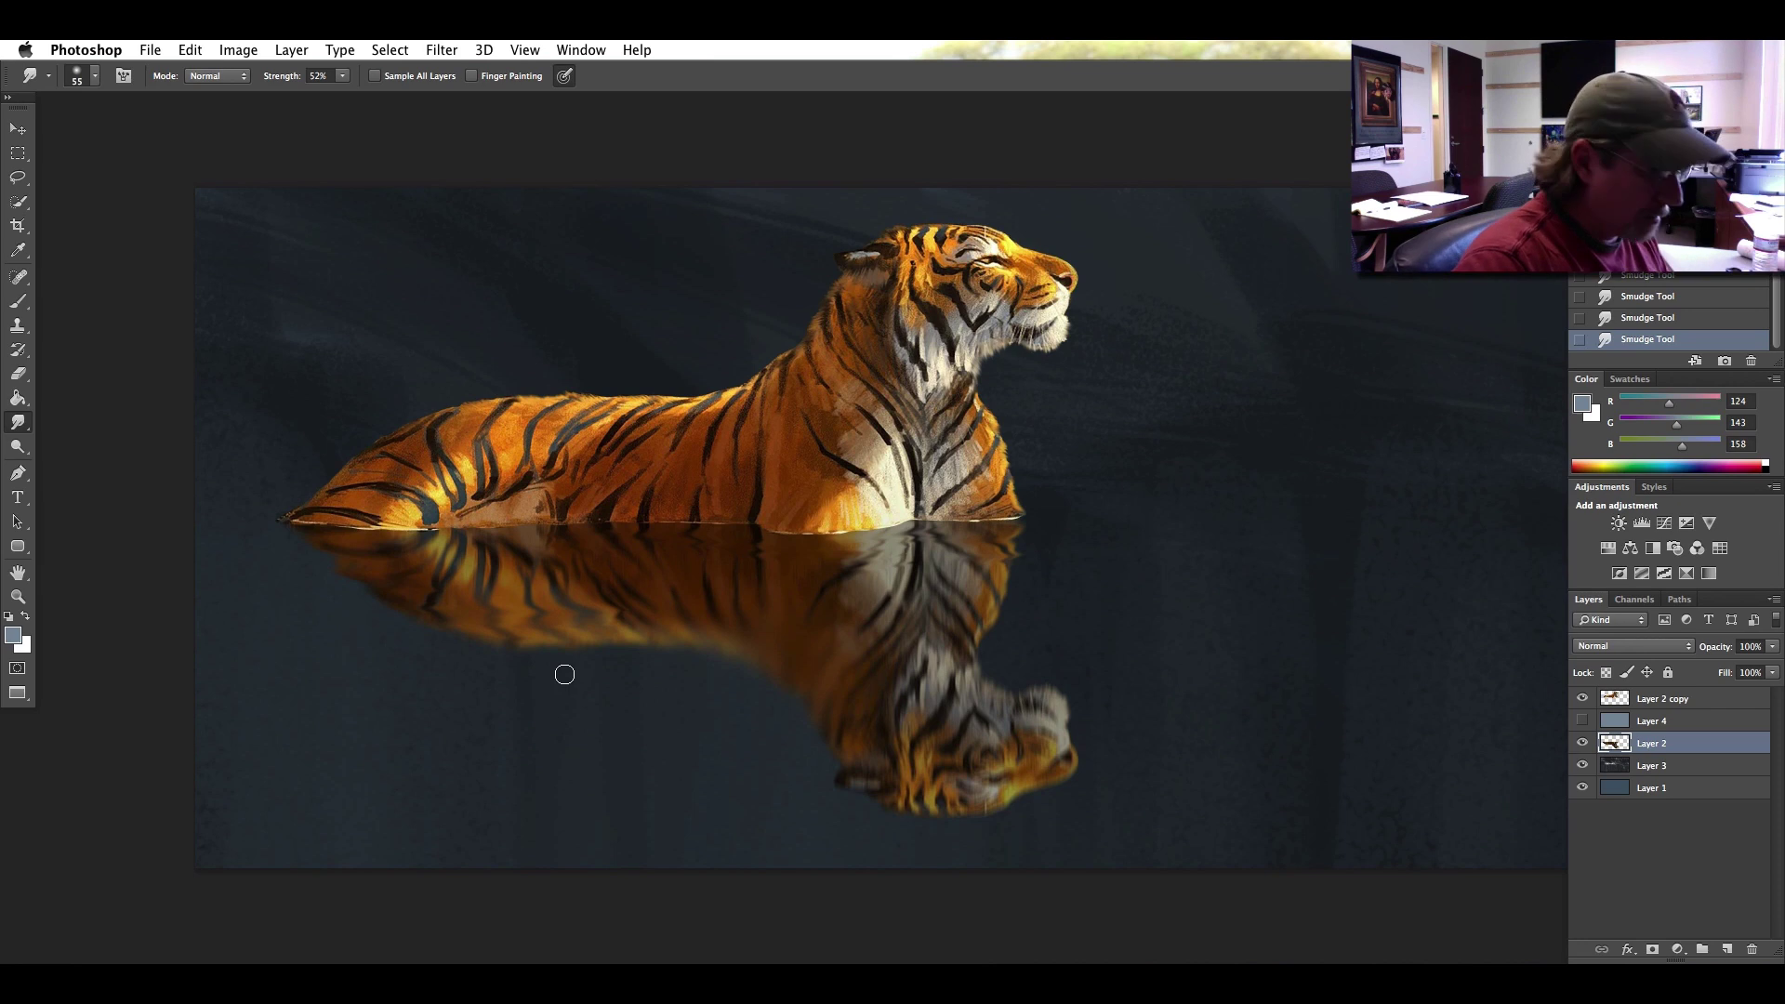
Discard the last two smudge strokes and pan the tiger and reflection into view.
left_click_drag(1746, 347, 1748, 361)
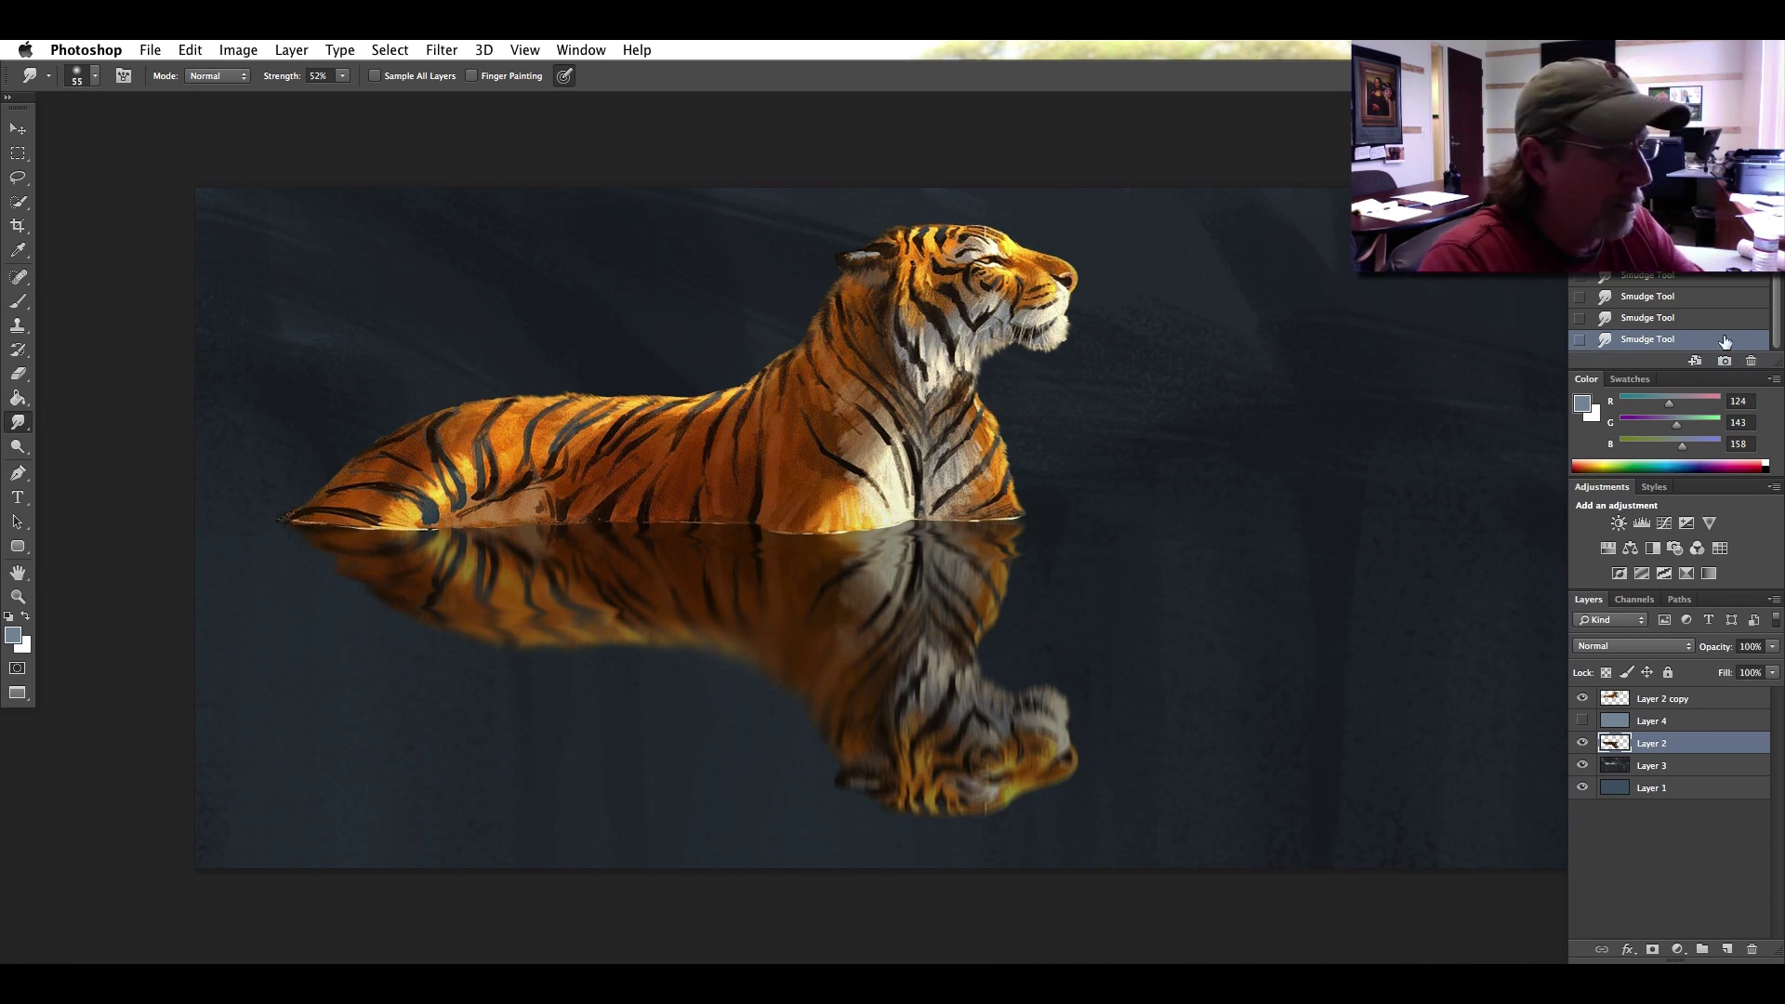
left_click_drag(1741, 340, 1749, 362)
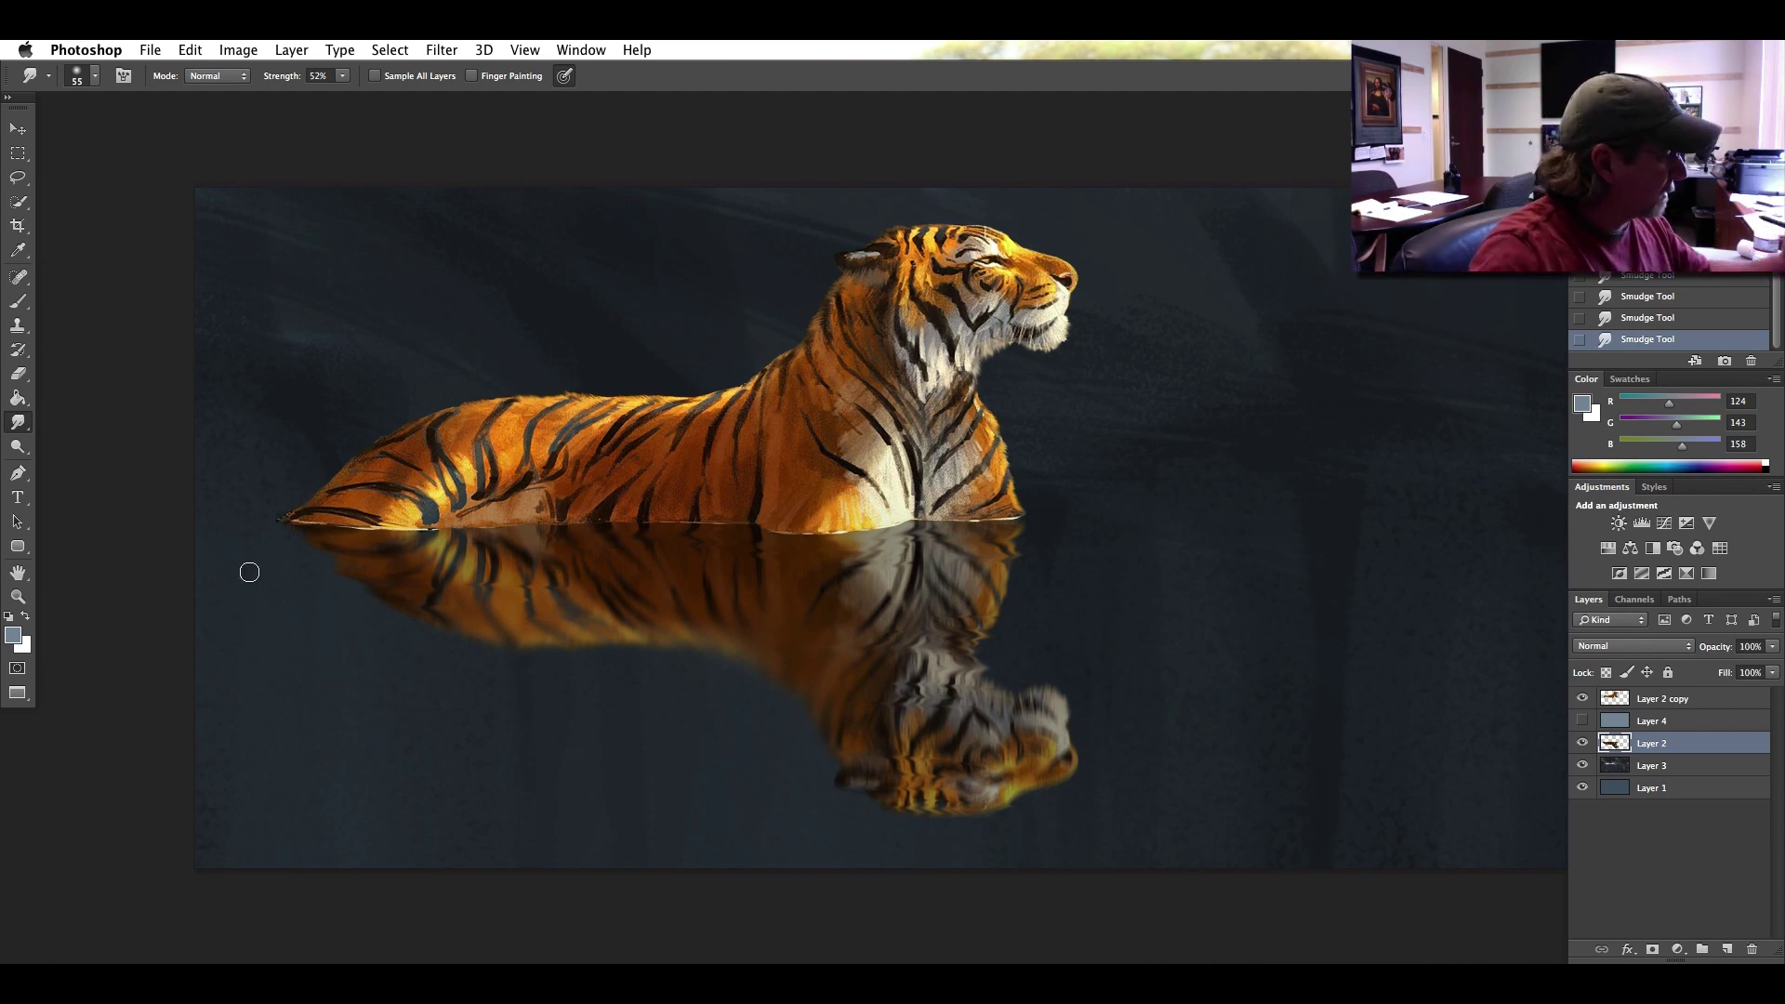
left_click_drag(413, 731, 373, 606)
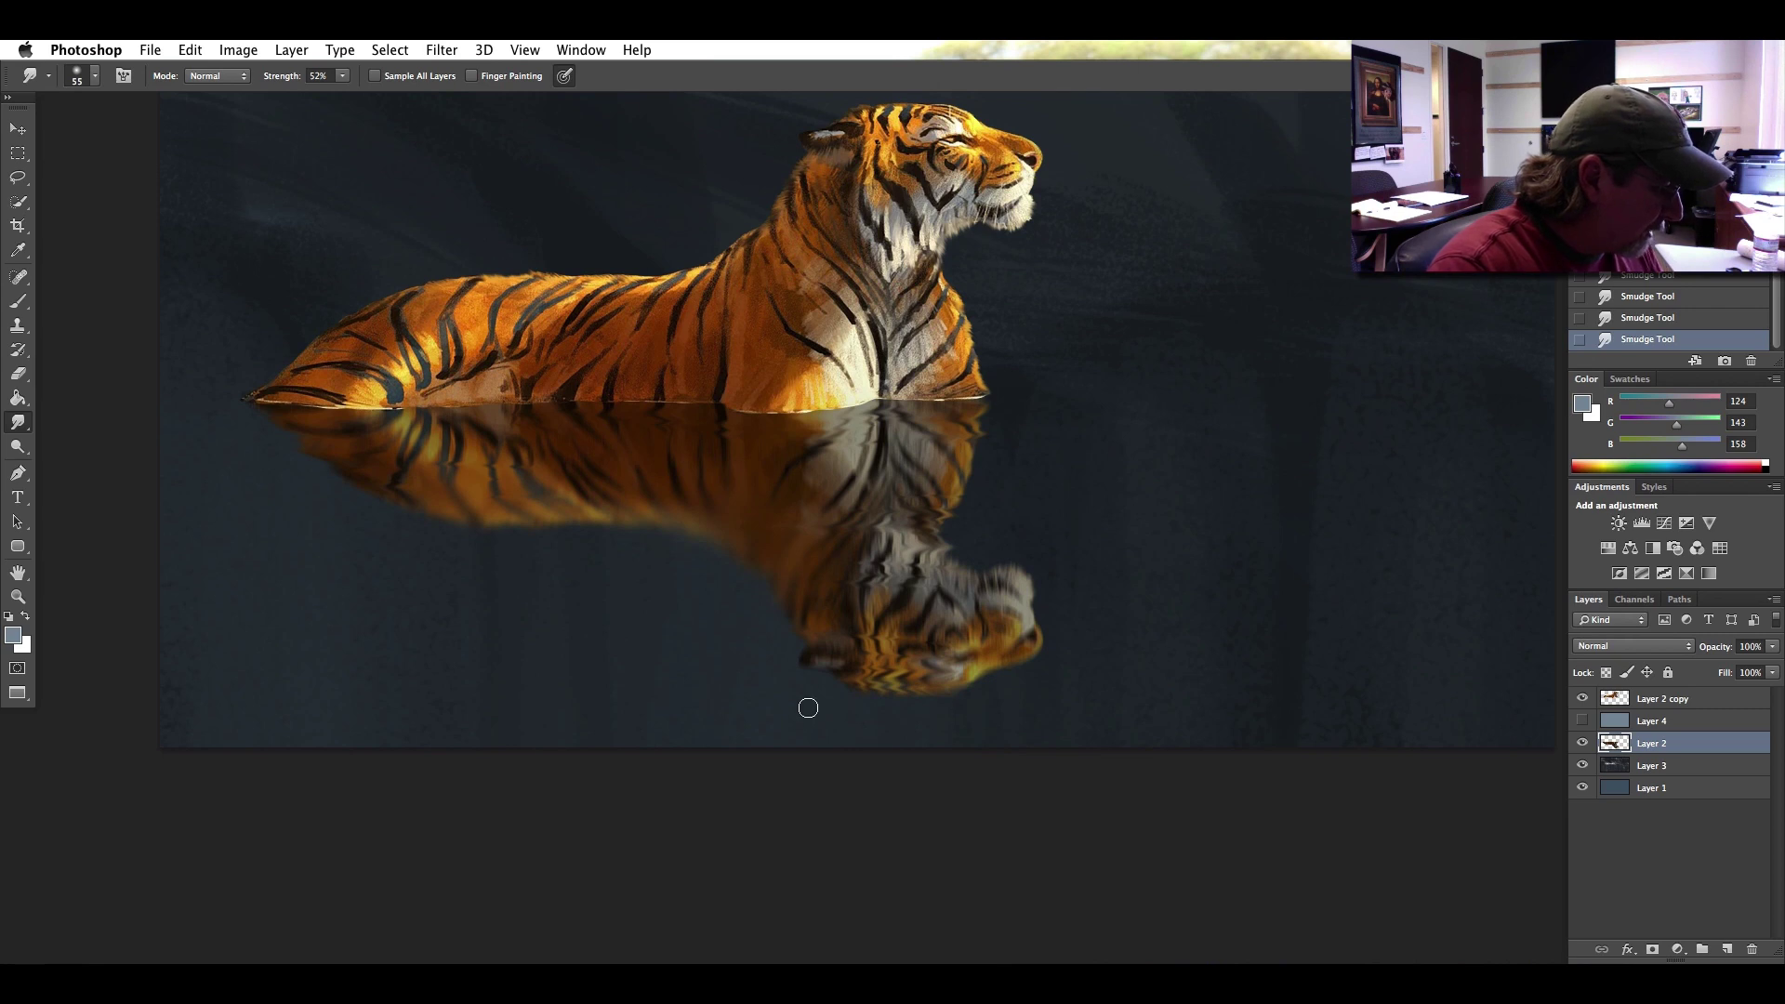
Stamp ripples along the reflection's bottom edge with a small, pressure-sized Clone Stamp brush.
left_click(17, 327)
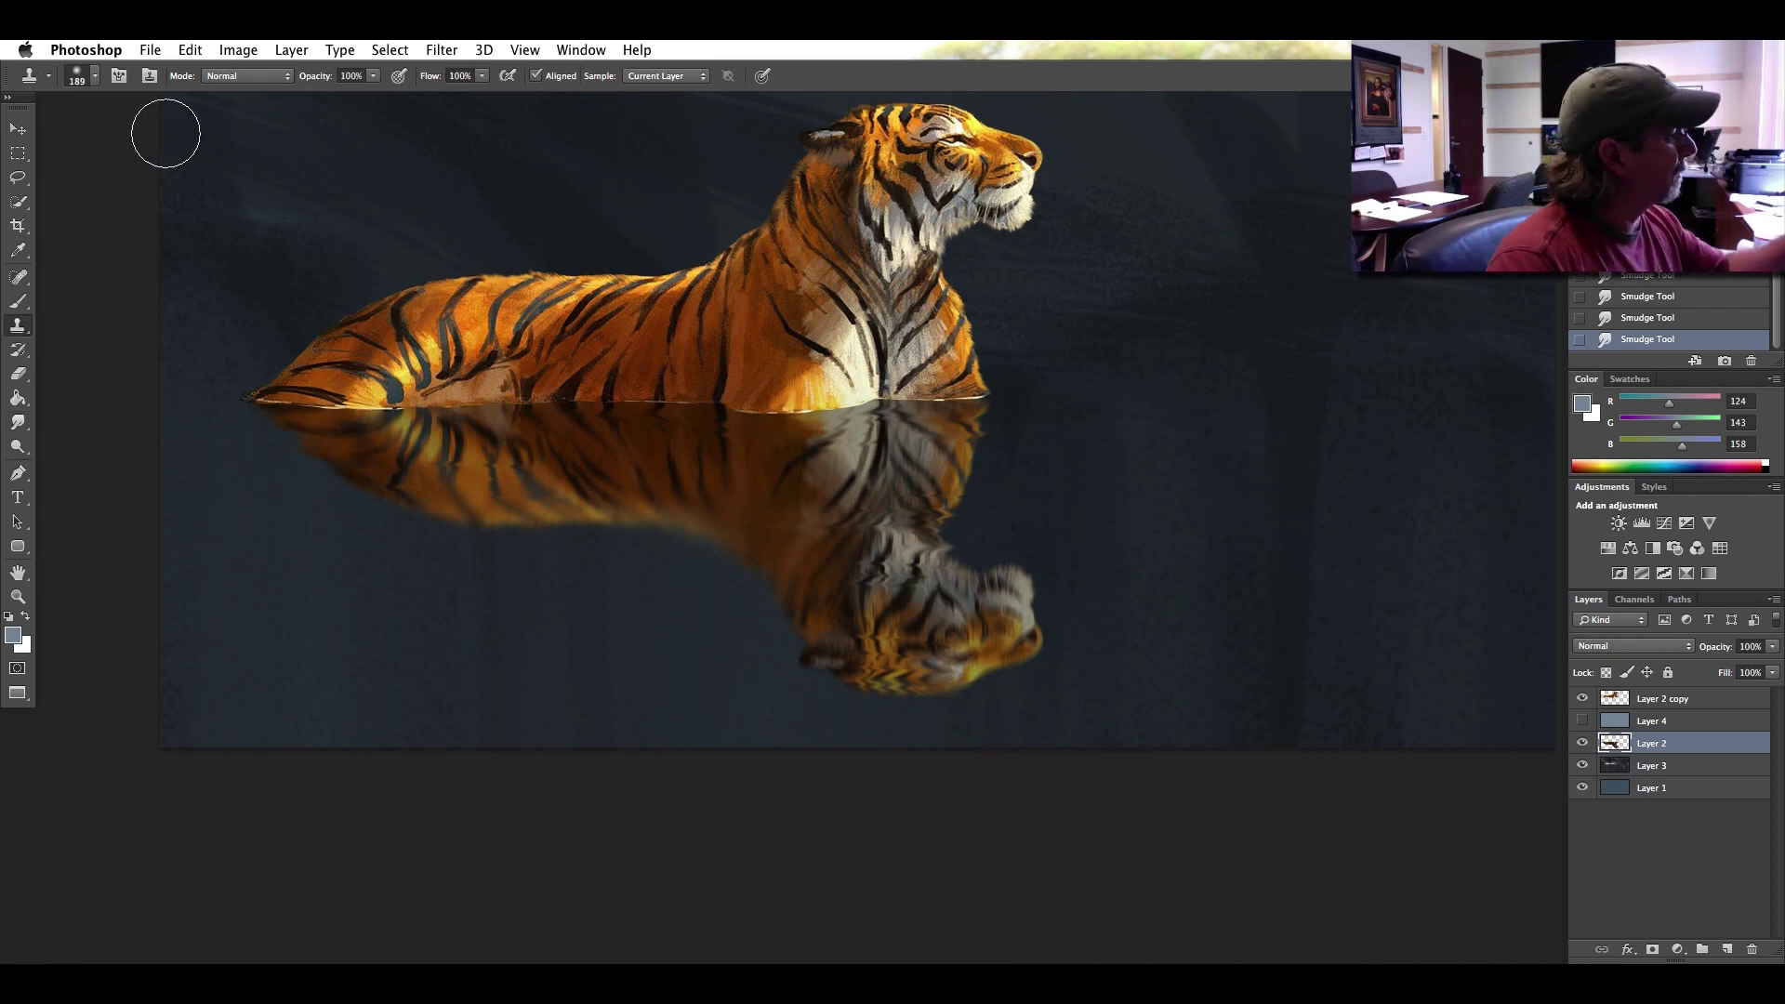
left_click(95, 76)
left_click(137, 134)
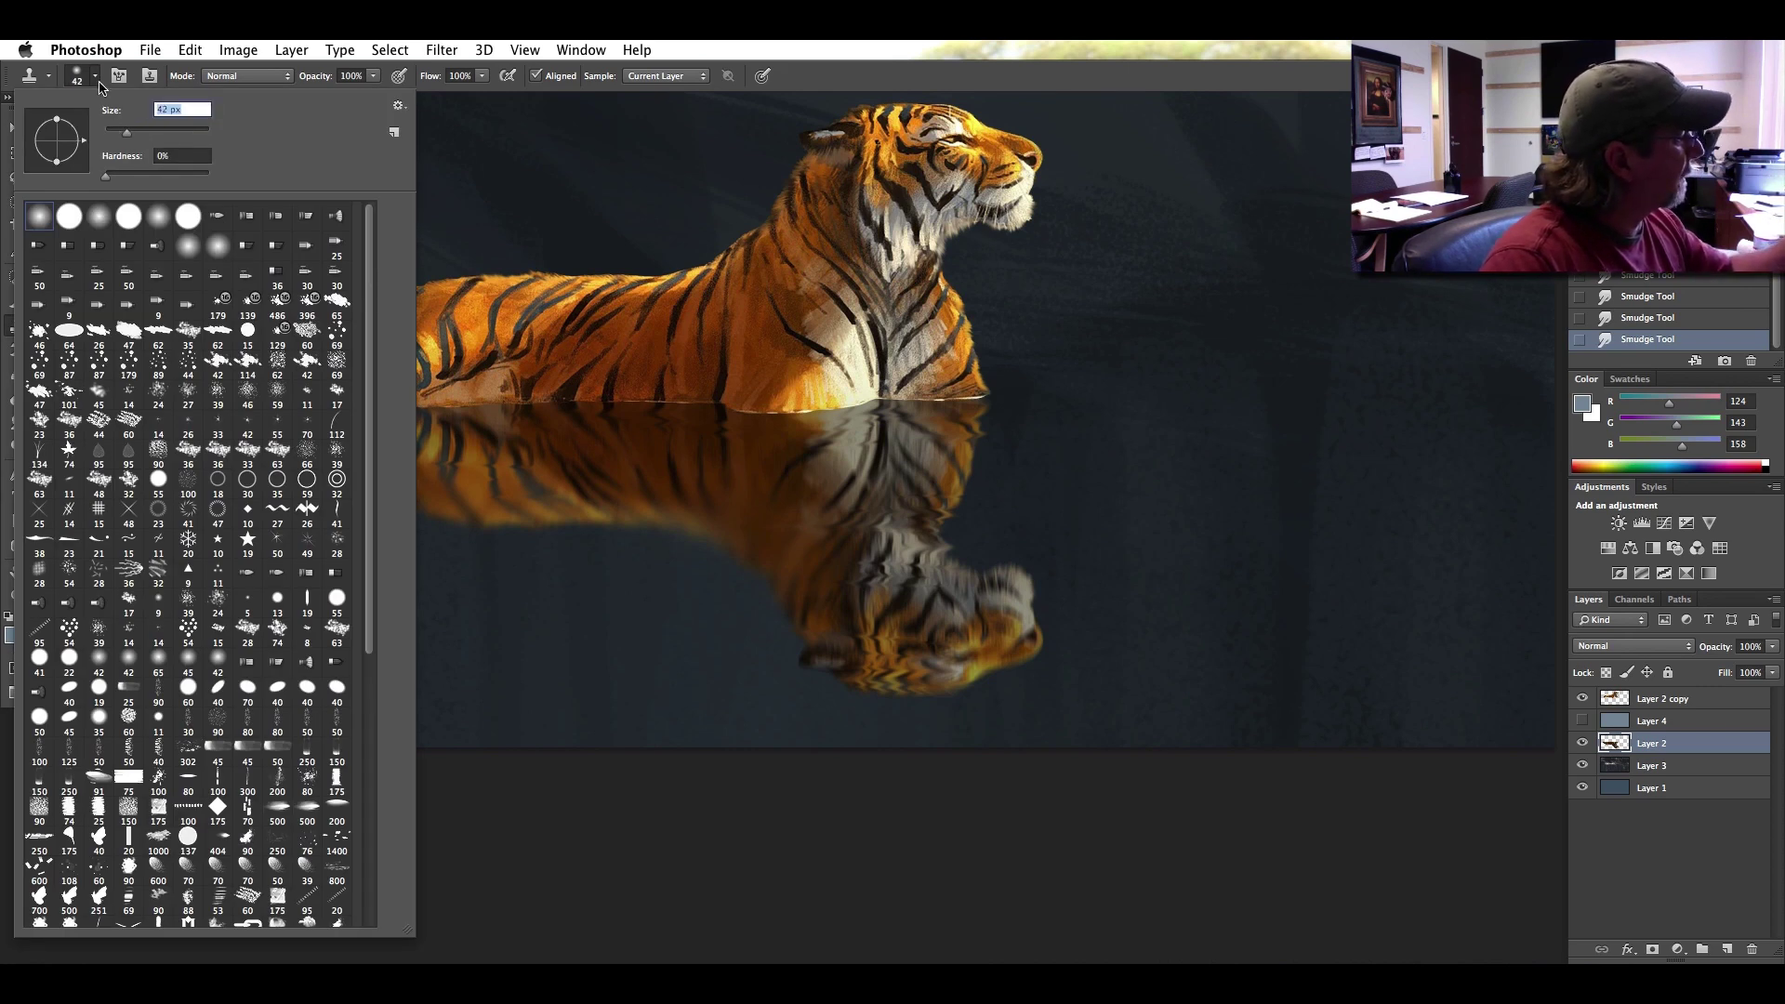
left_click(762, 76)
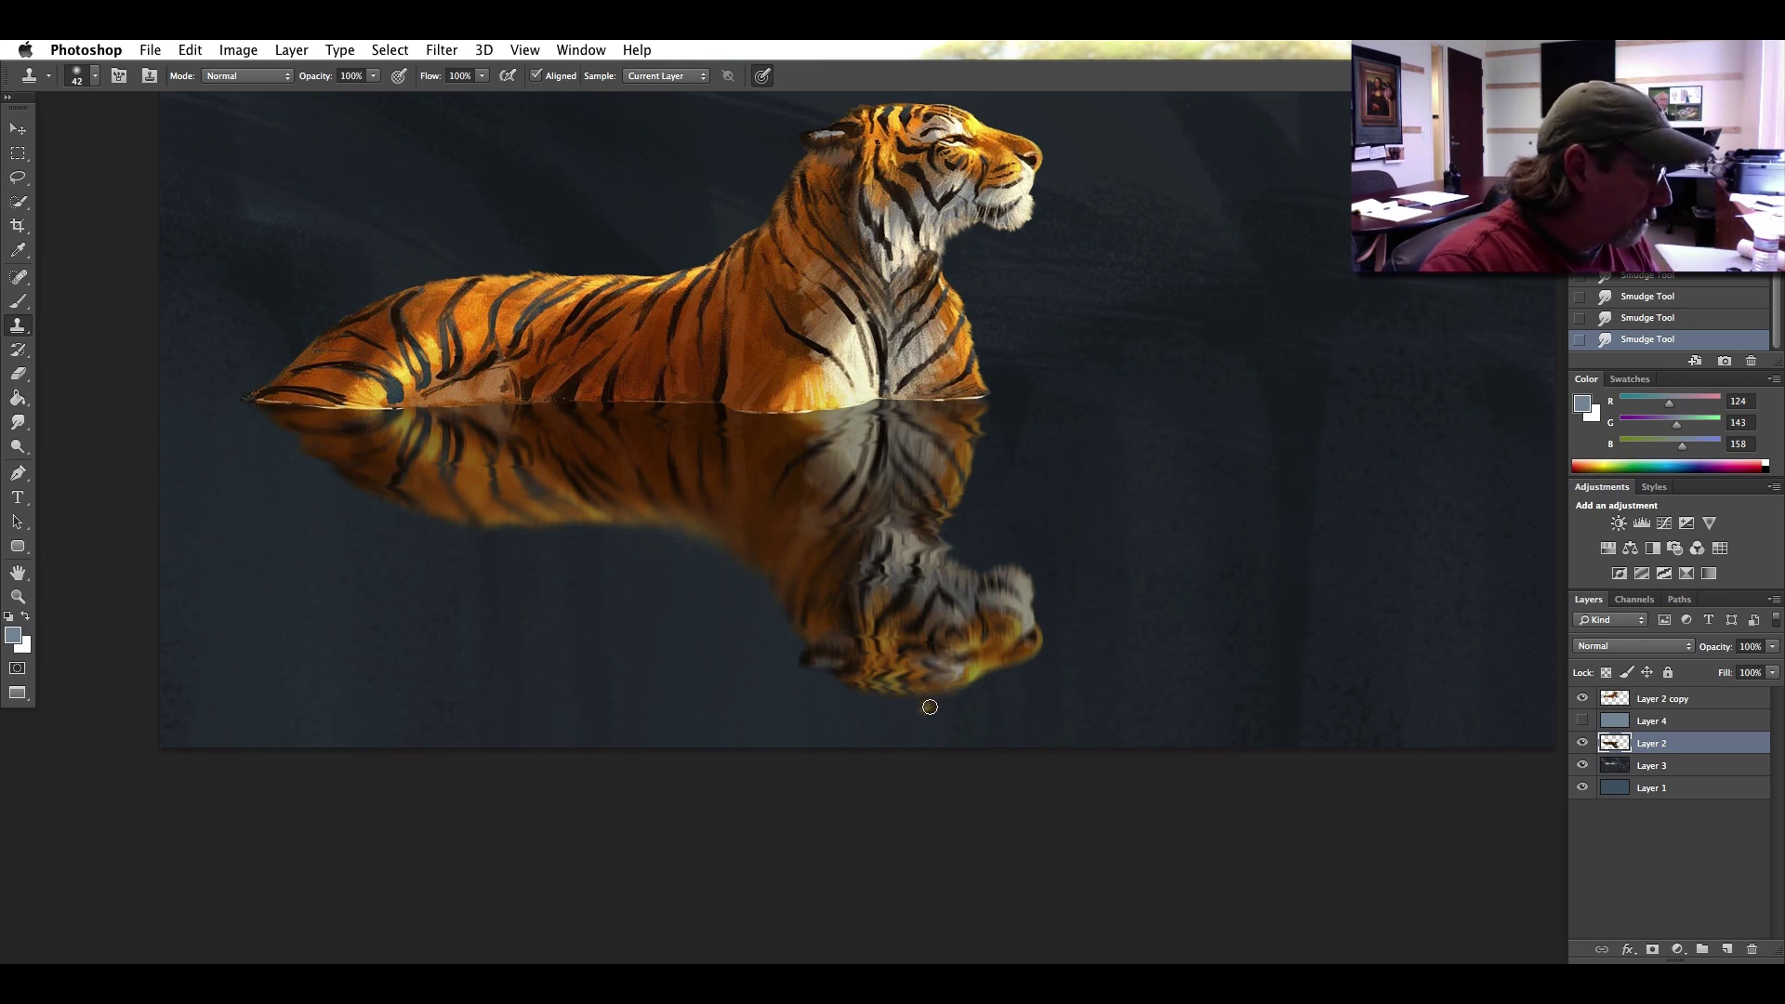
left_click_drag(912, 701, 883, 702)
left_click(871, 702)
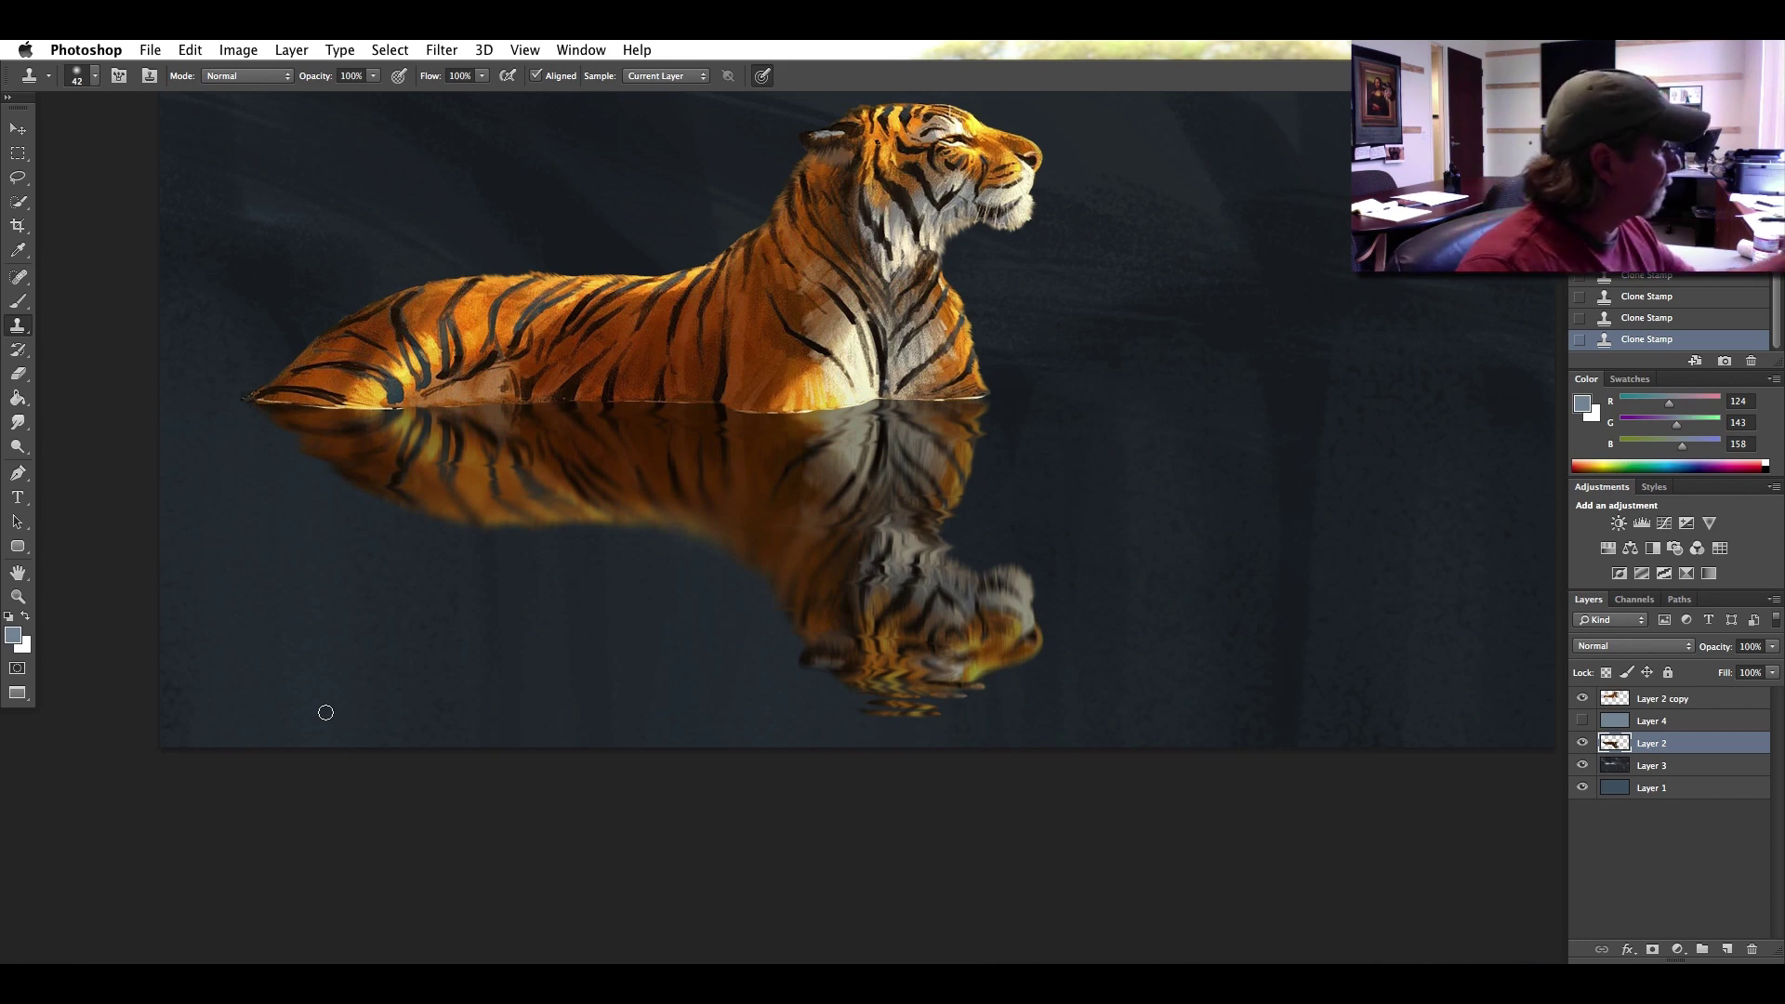
Smudge across the bottom of the tiger's reflection with the Smudge tool.
left_click(18, 422)
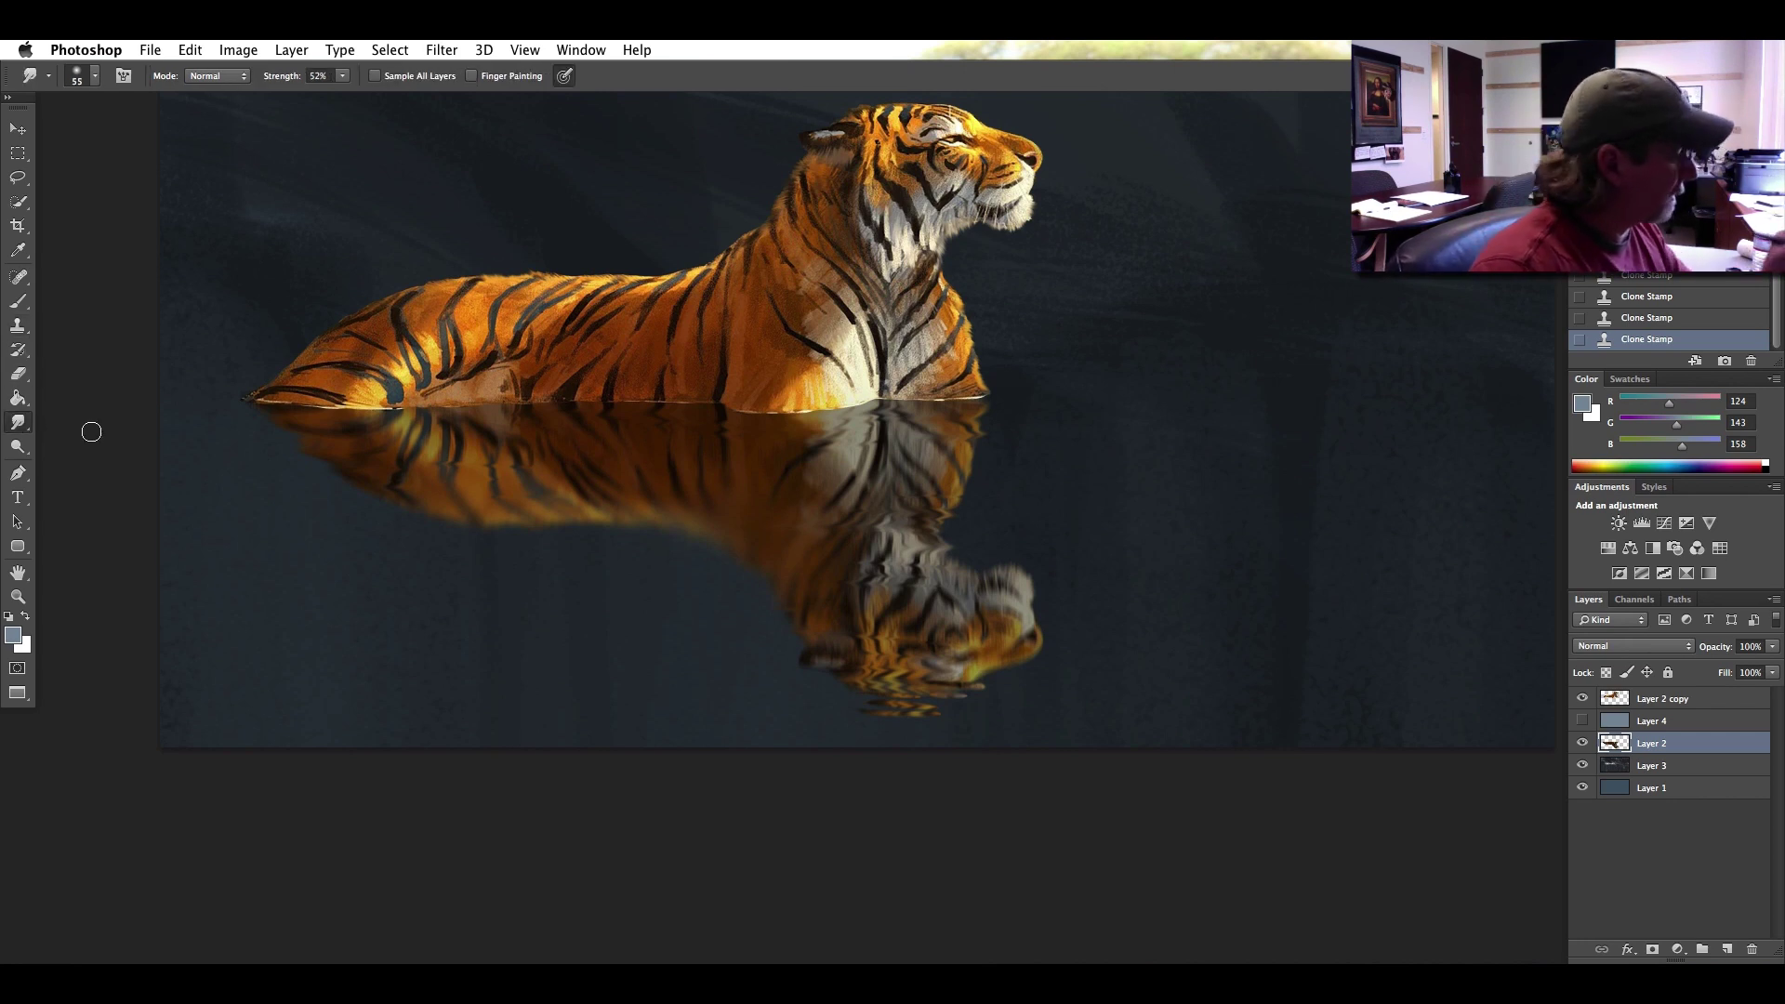
mouse_move(863, 711)
left_mouse_down()
mouse_move(961, 680)
mouse_move(931, 680)
mouse_move(986, 689)
mouse_move(948, 672)
left_mouse_up()
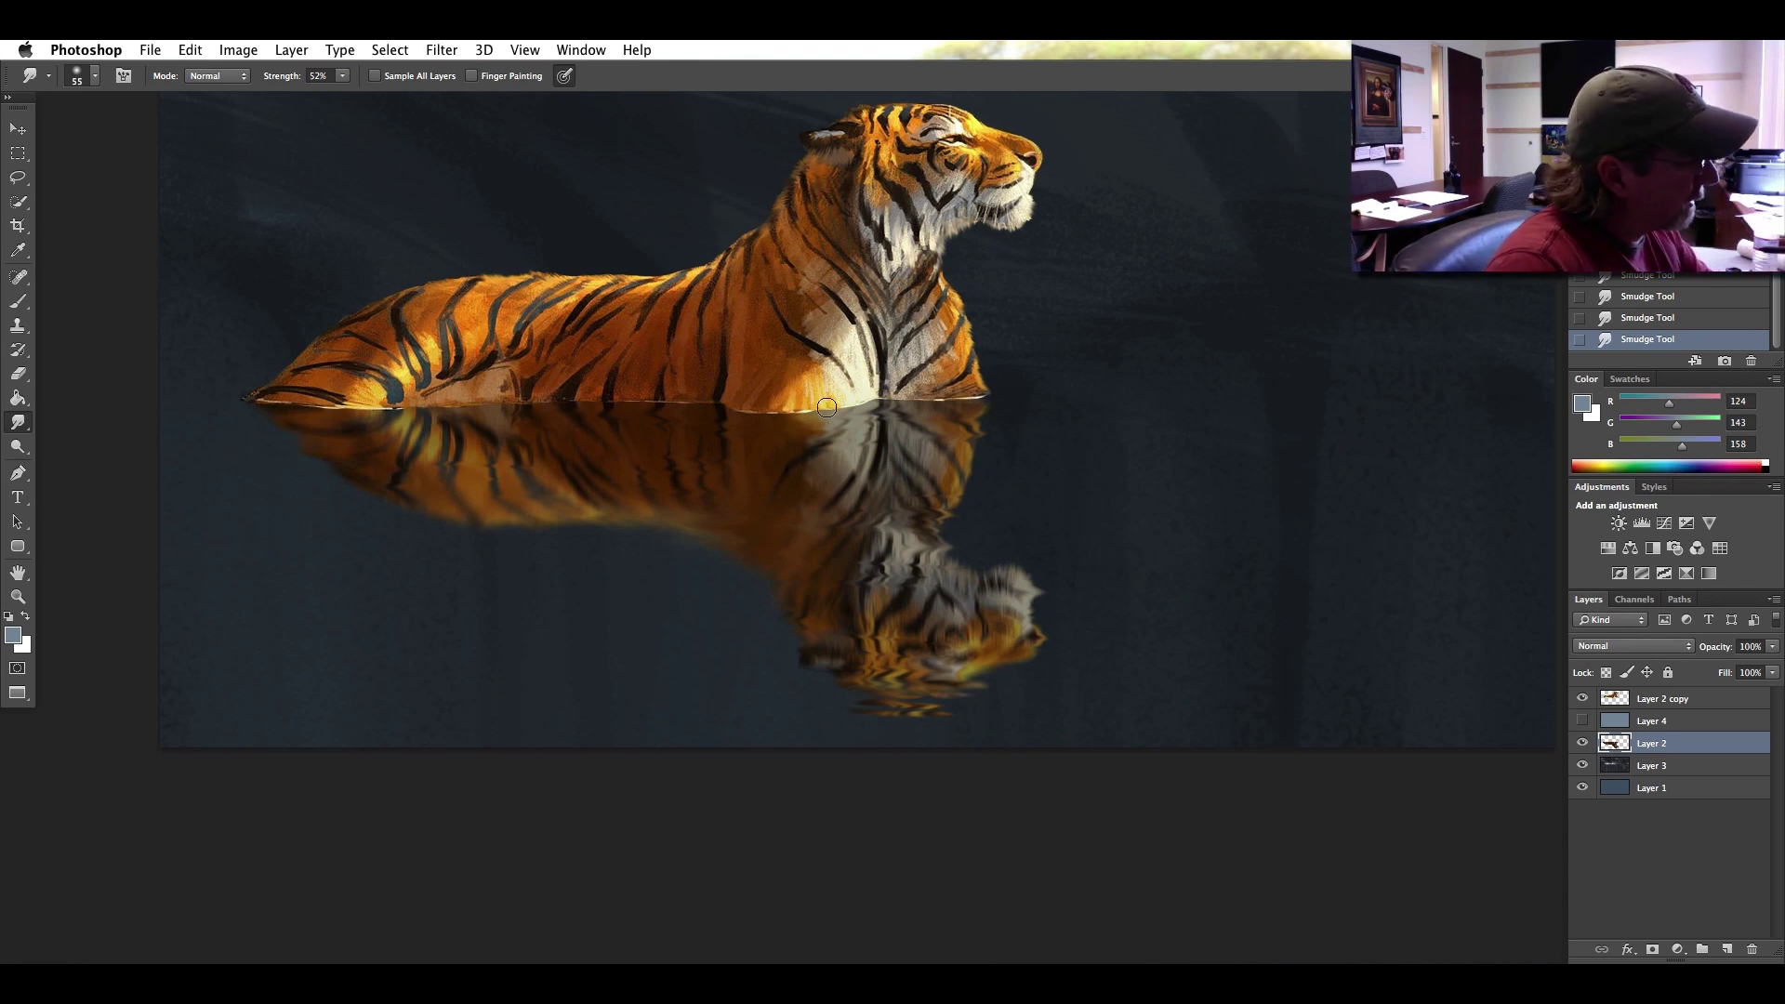
left_click(13, 635)
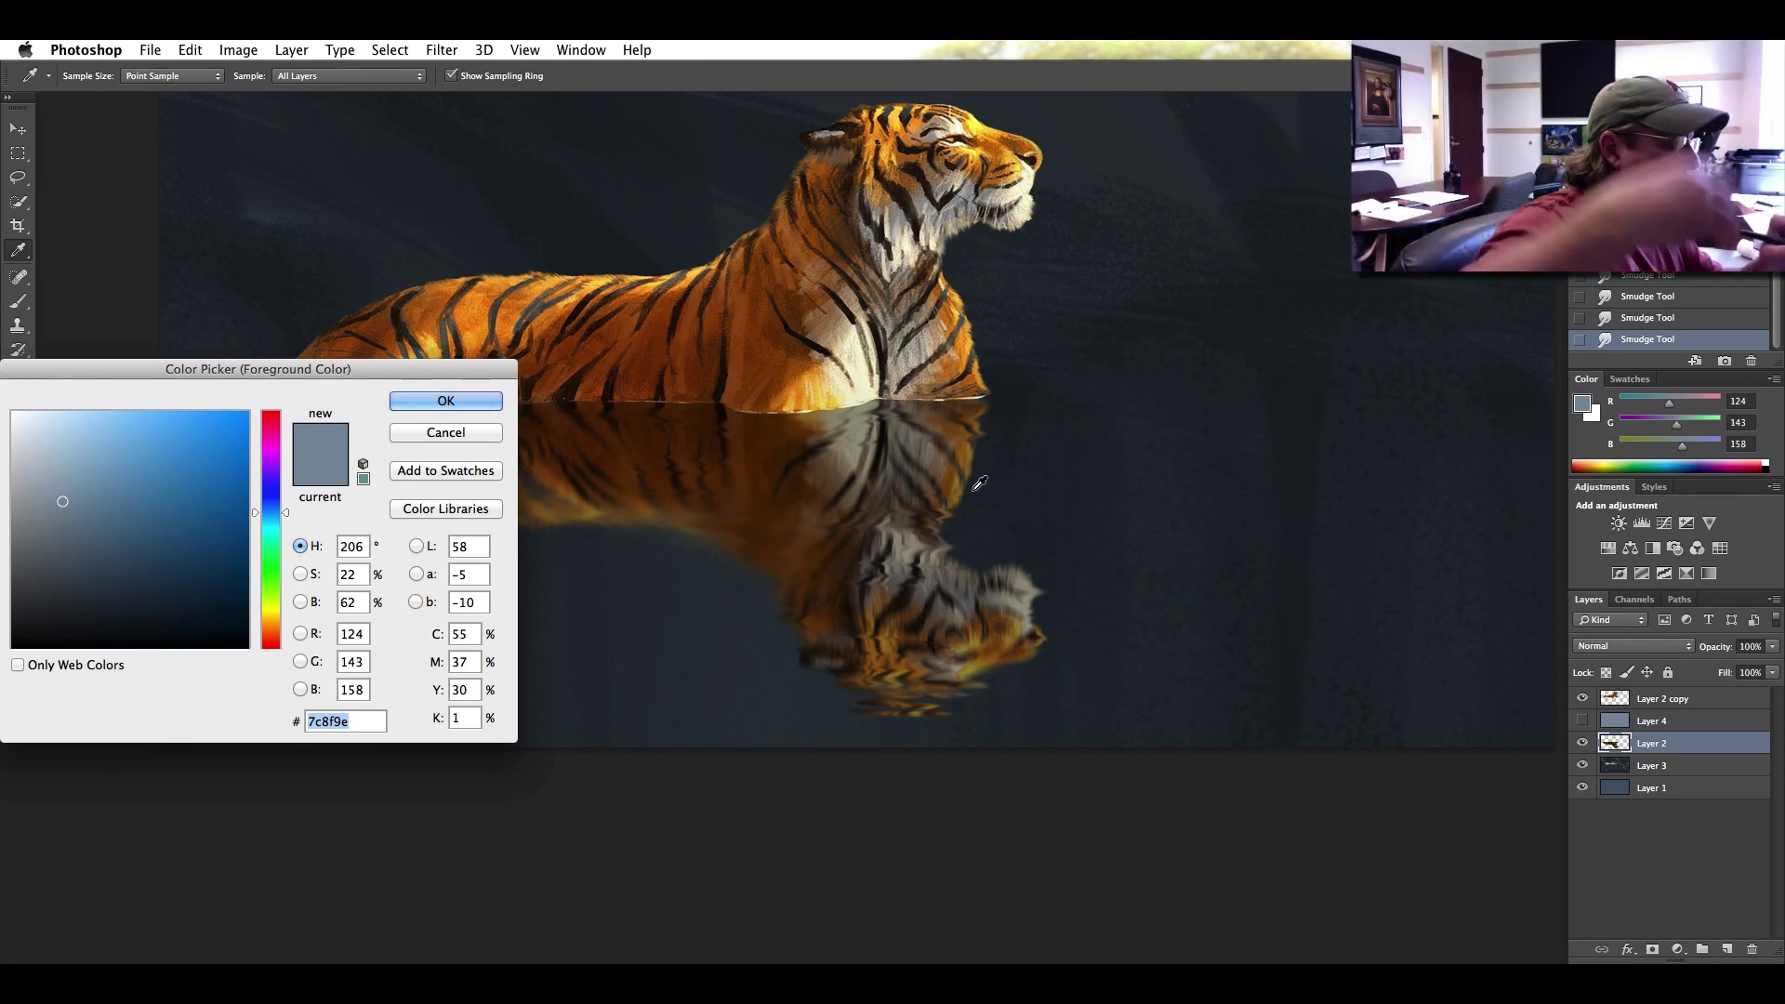
Set a pale yellow #faeba3 foreground and add a new layer above Layer 2 copy.
left_click(842, 394)
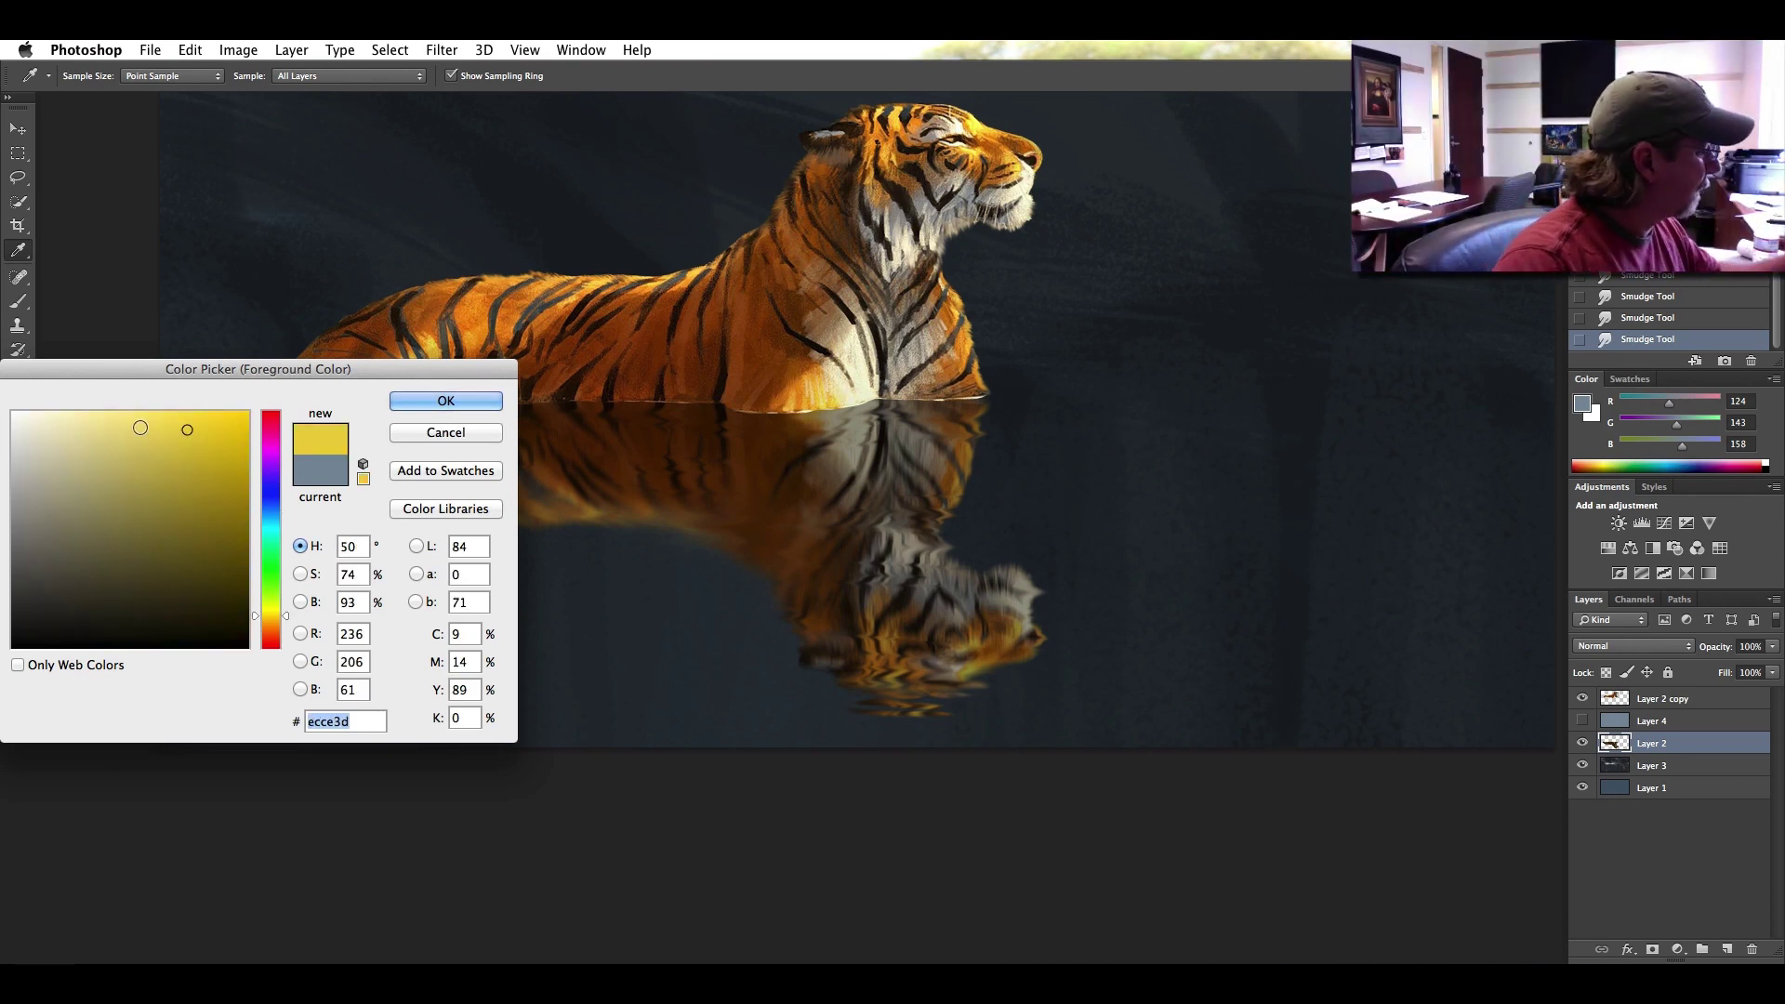
left_click_drag(141, 427, 93, 416)
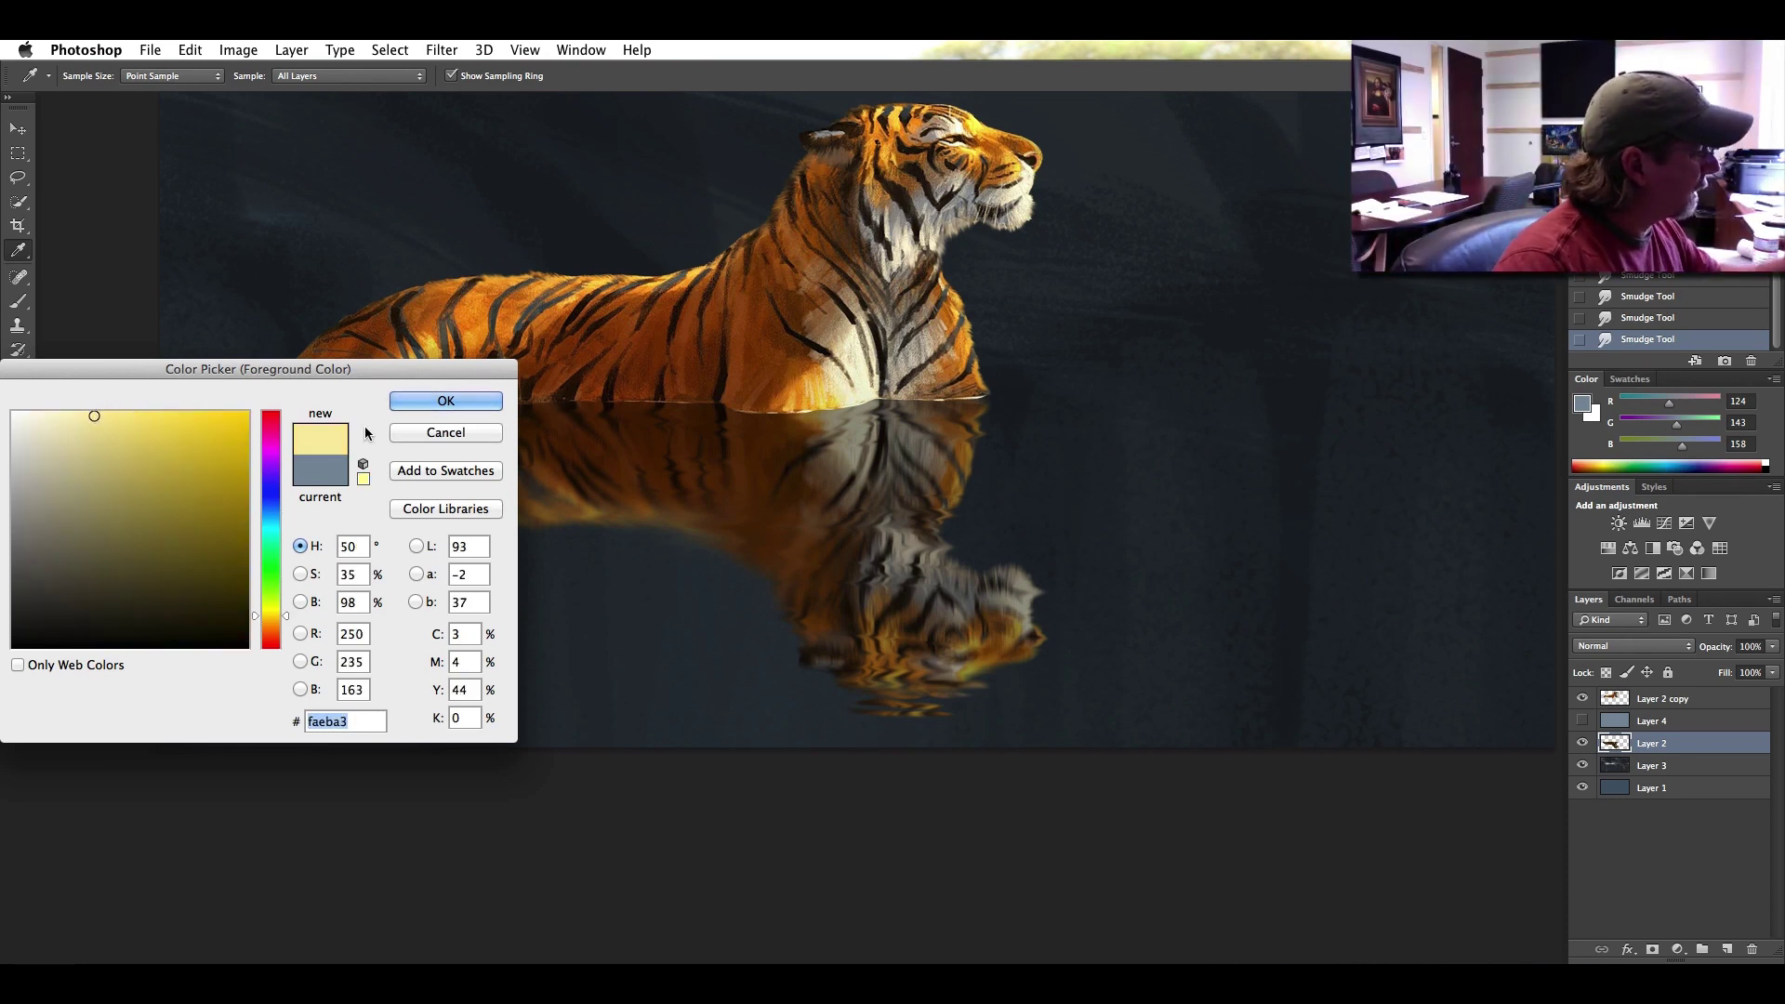
key("Return")
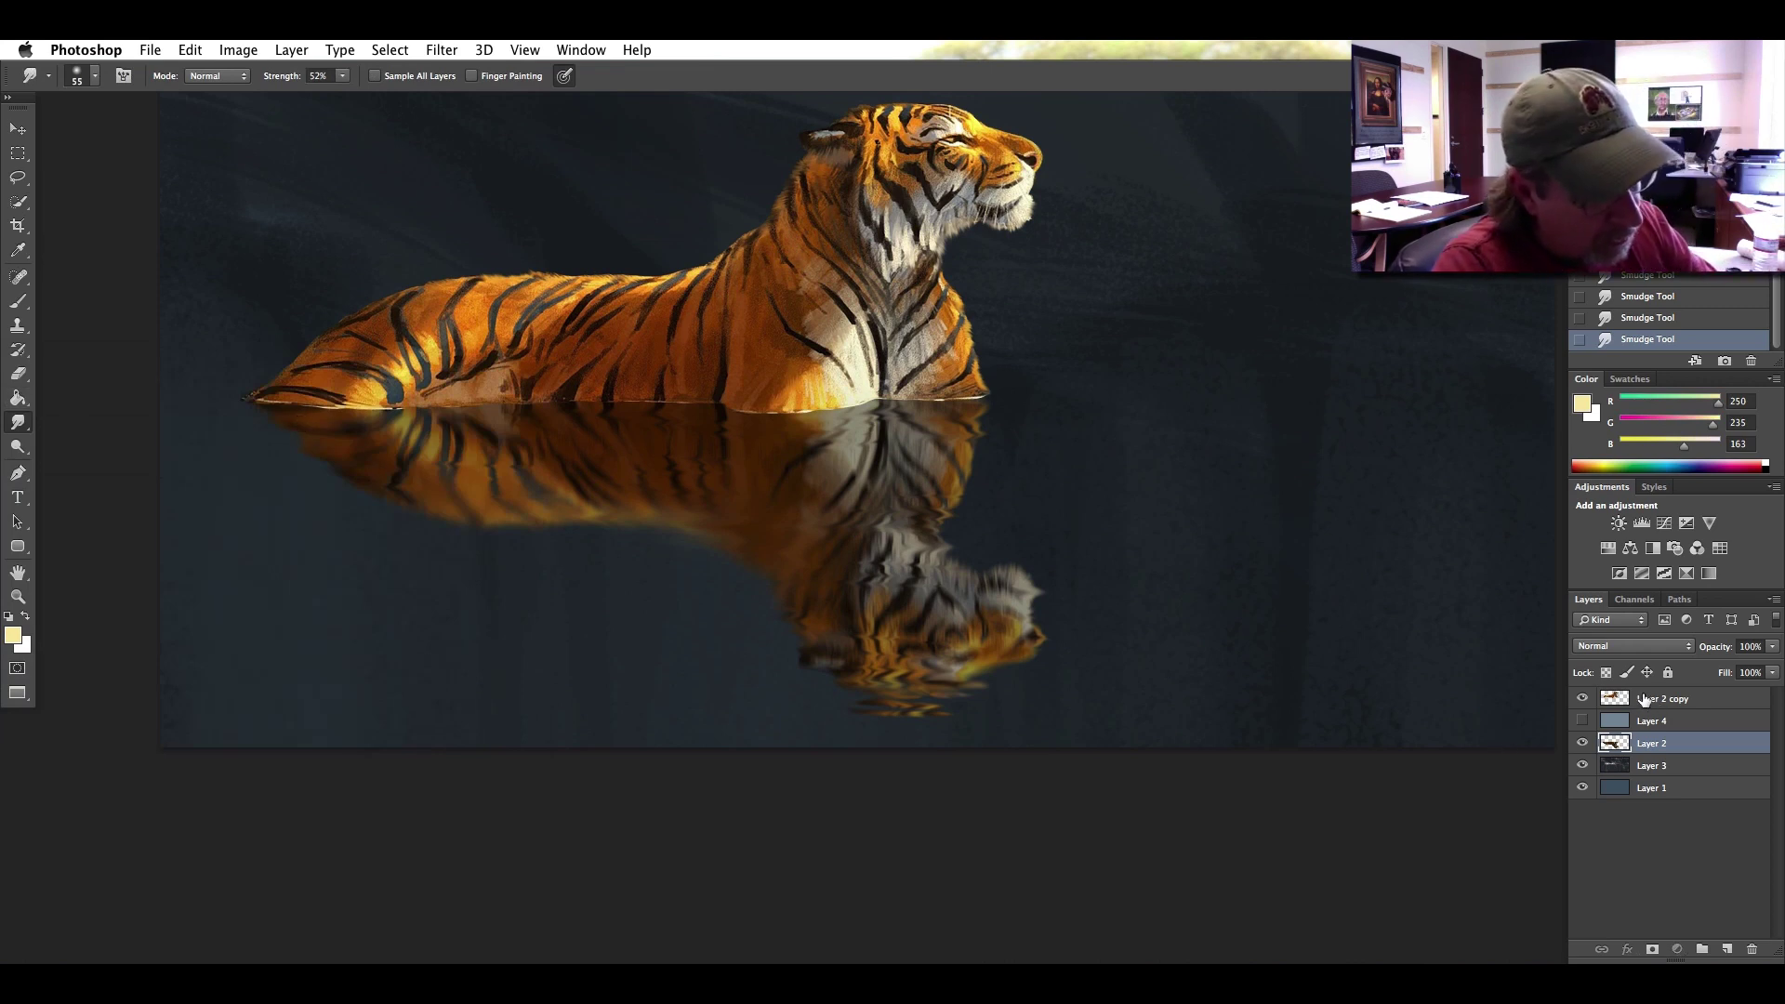
left_click(1643, 699)
left_click(1727, 949)
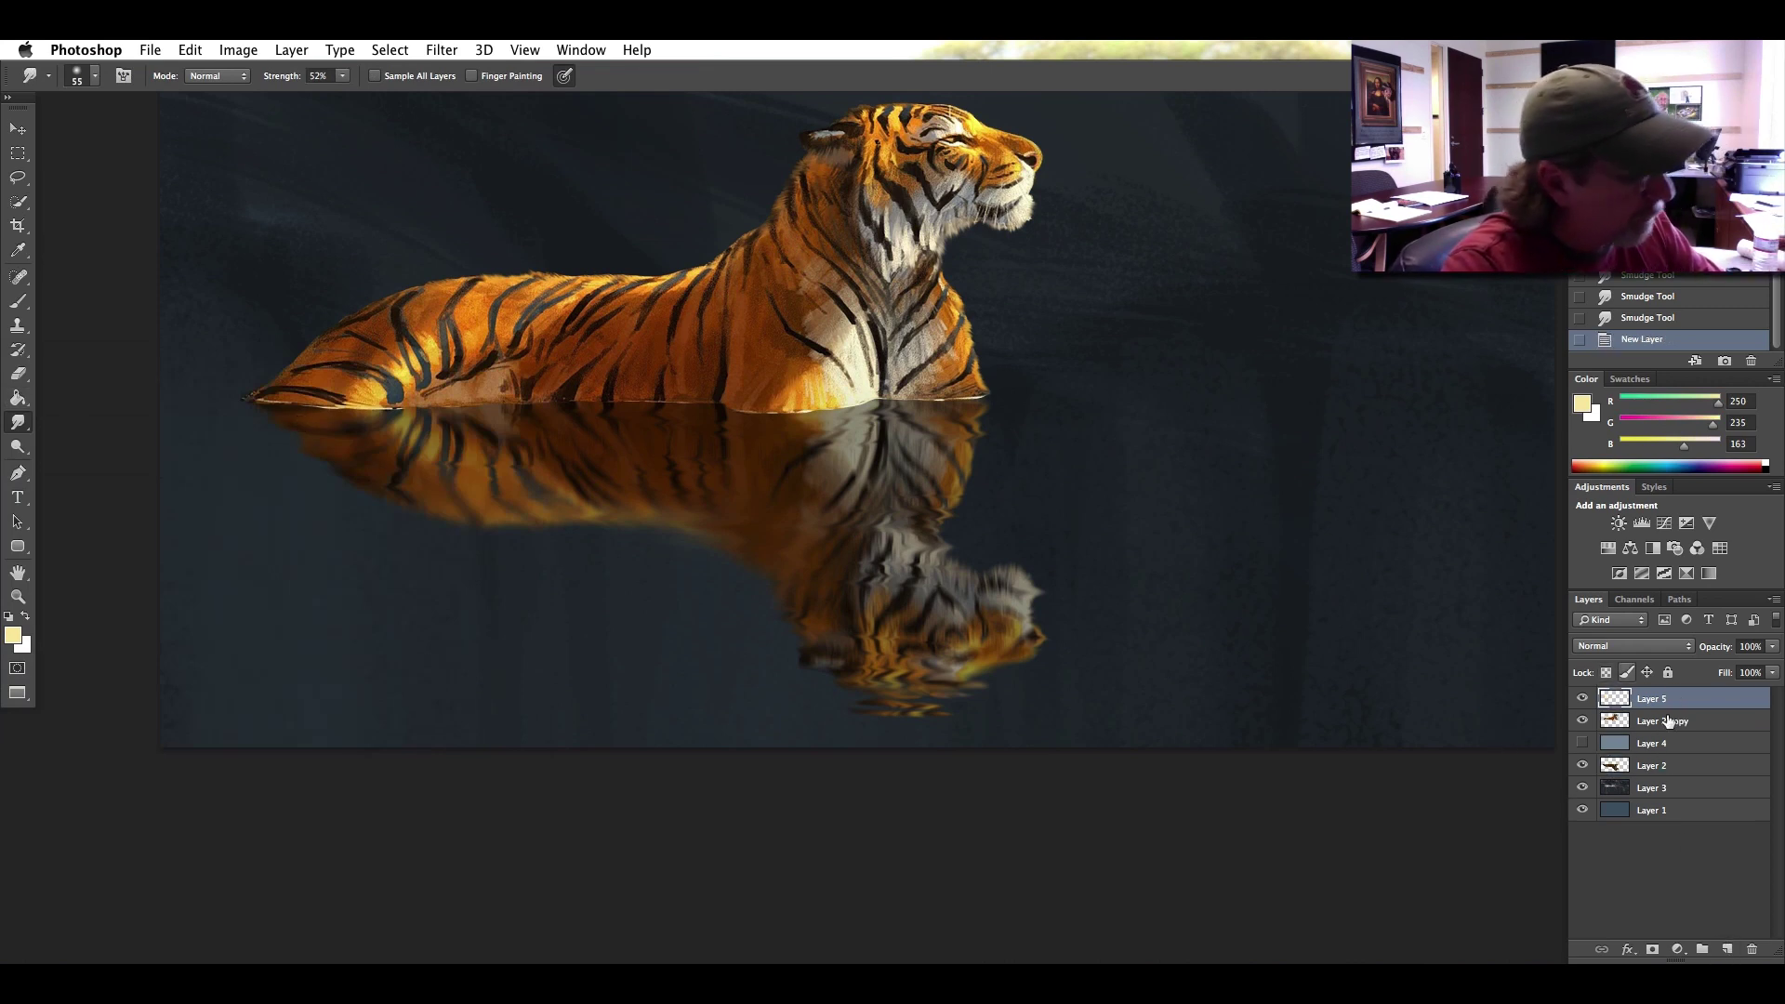
Select the Brush tool with a small round tip at 8 px.
left_click(18, 301)
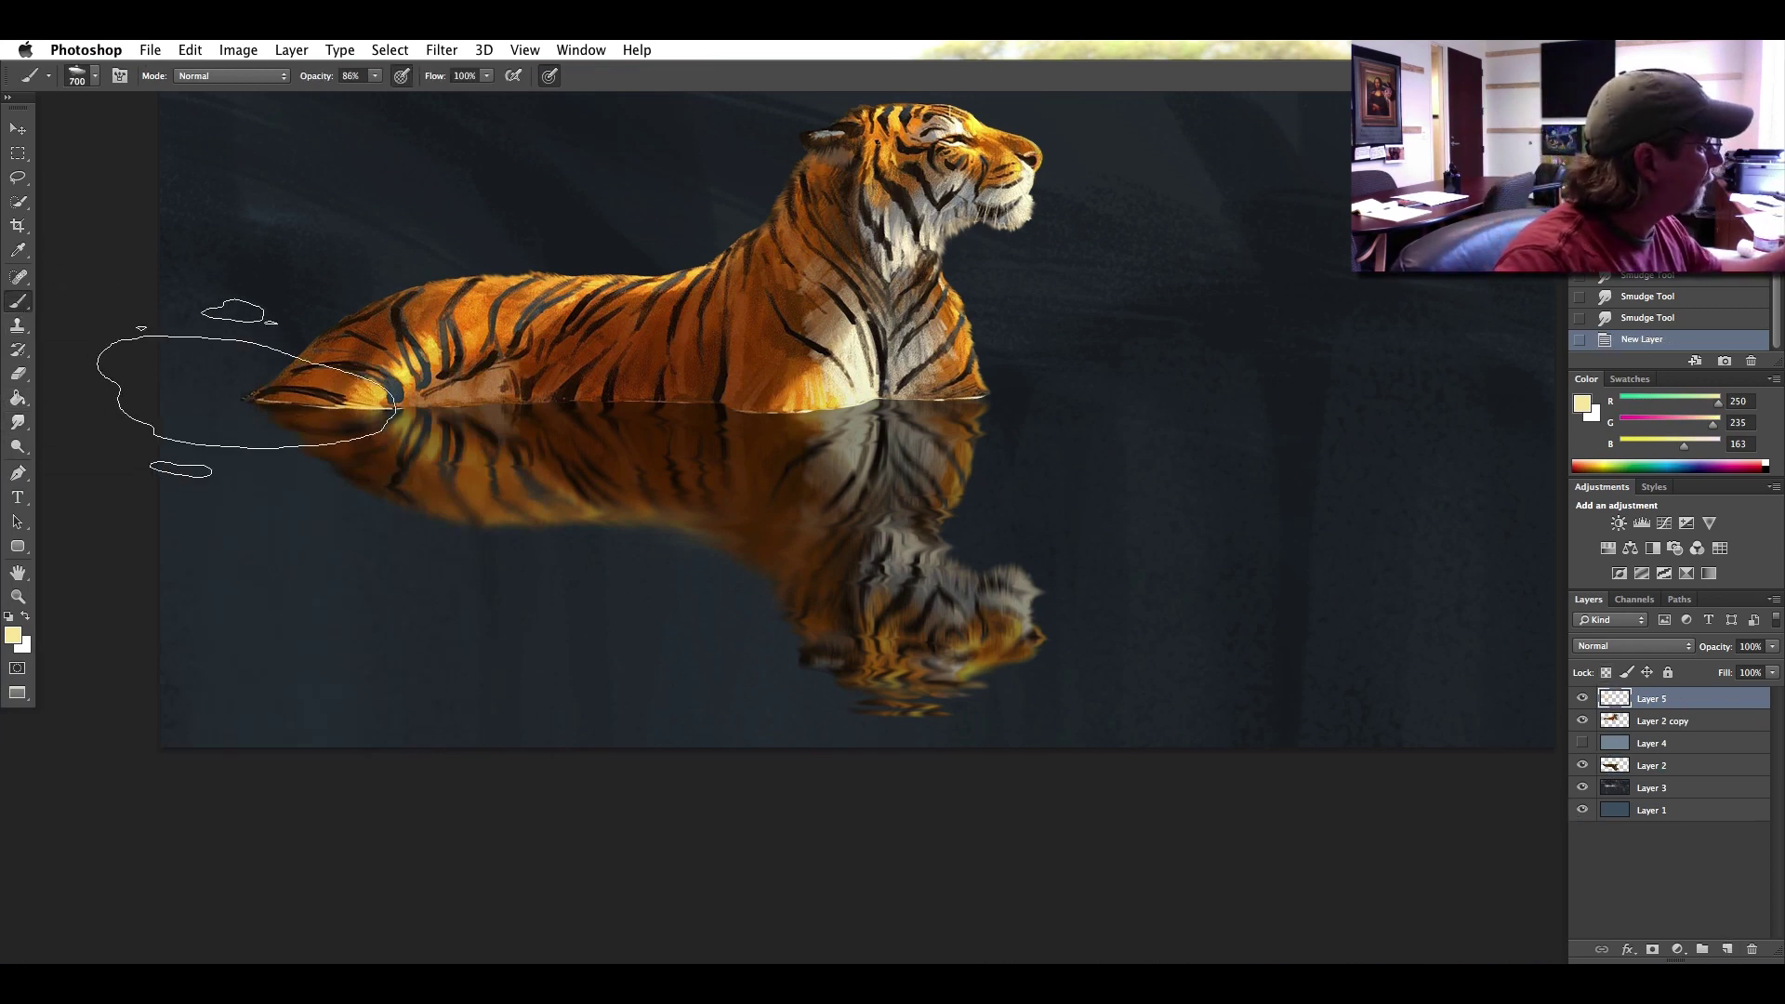
left_click(86, 81)
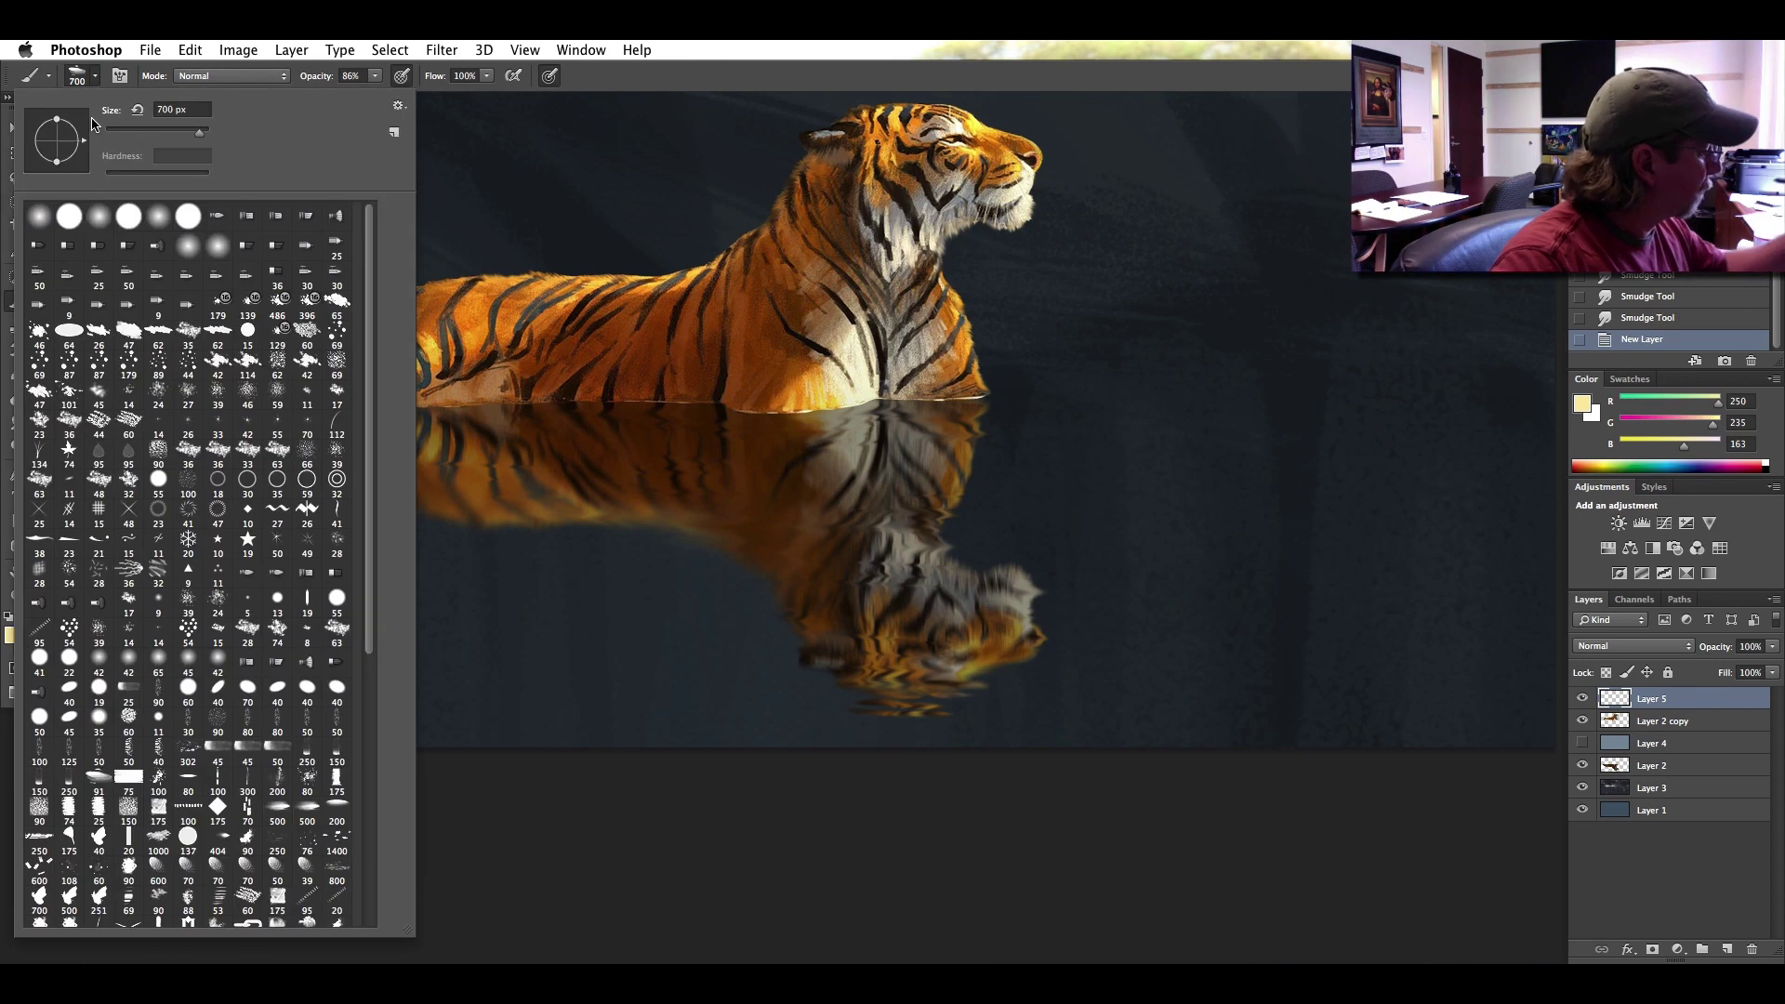
left_click(39, 249)
left_click(121, 136)
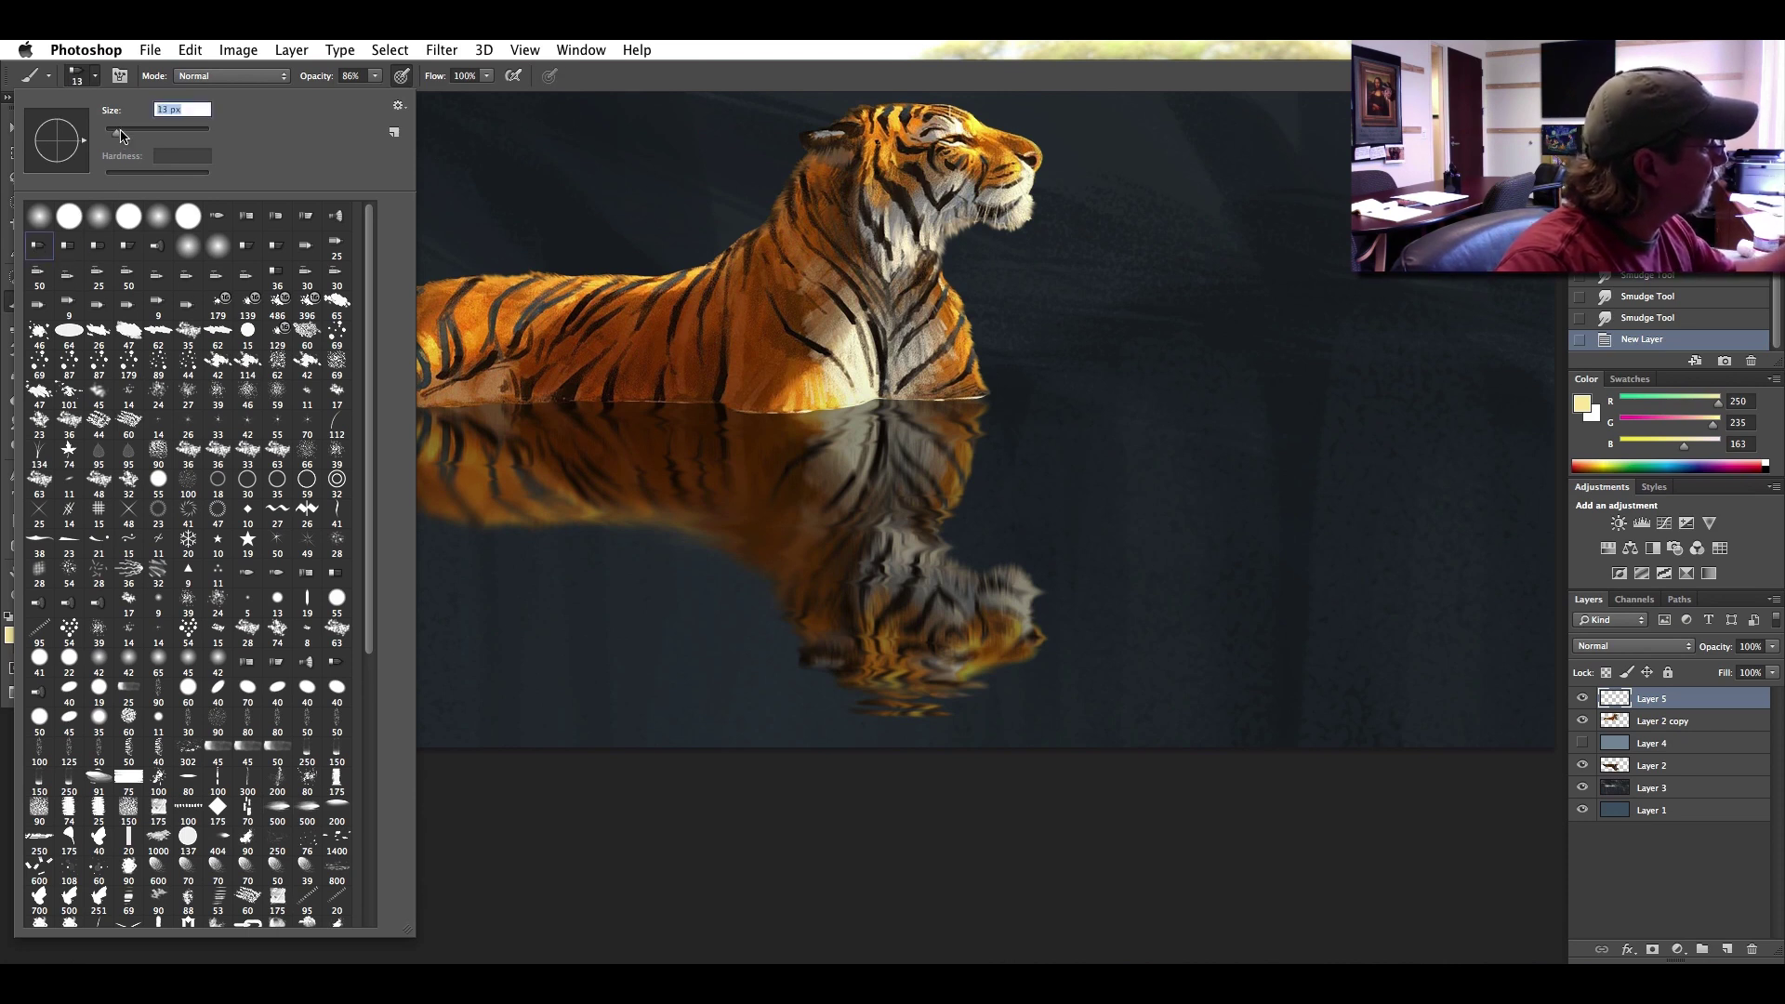
key("bracketleft")
key("bracketleft")
key("bracketleft")
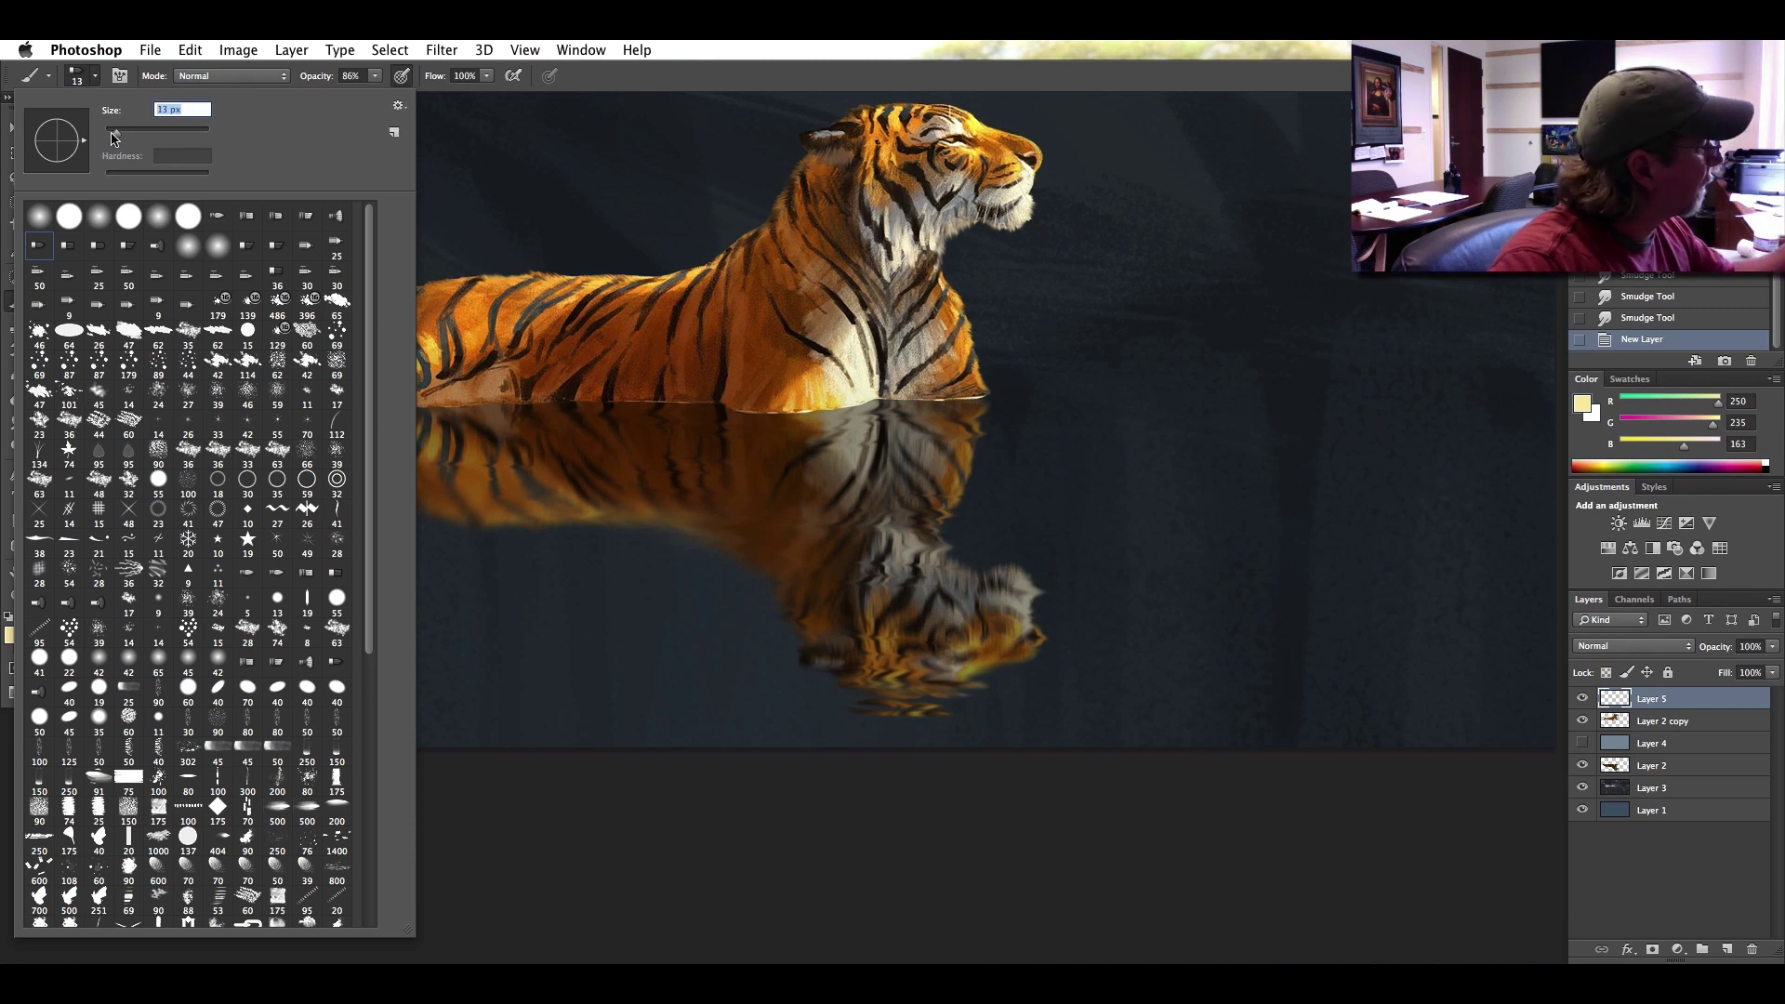
left_click(580, 79)
key("super+0")
Paint light highlights along the zoomed-in waterline, then set the foreground to pale cream fbf5db.
key("super+plus")
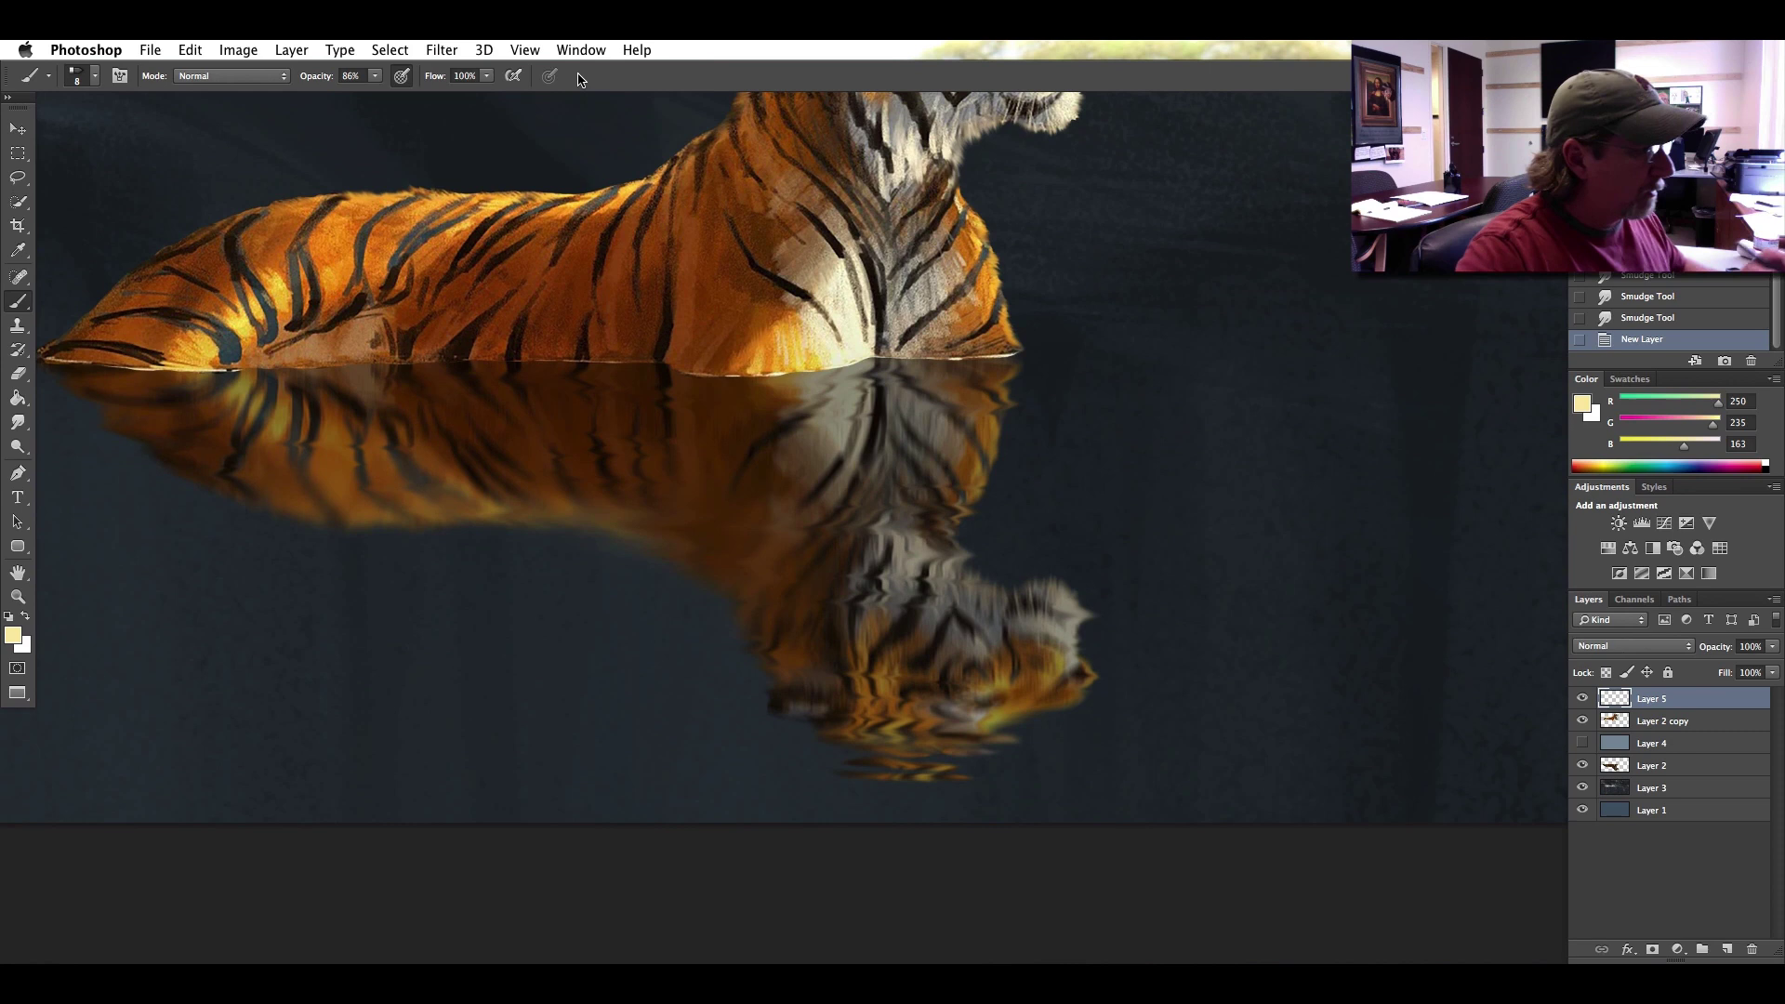
left_click_drag(1019, 351, 866, 359)
left_click(13, 641)
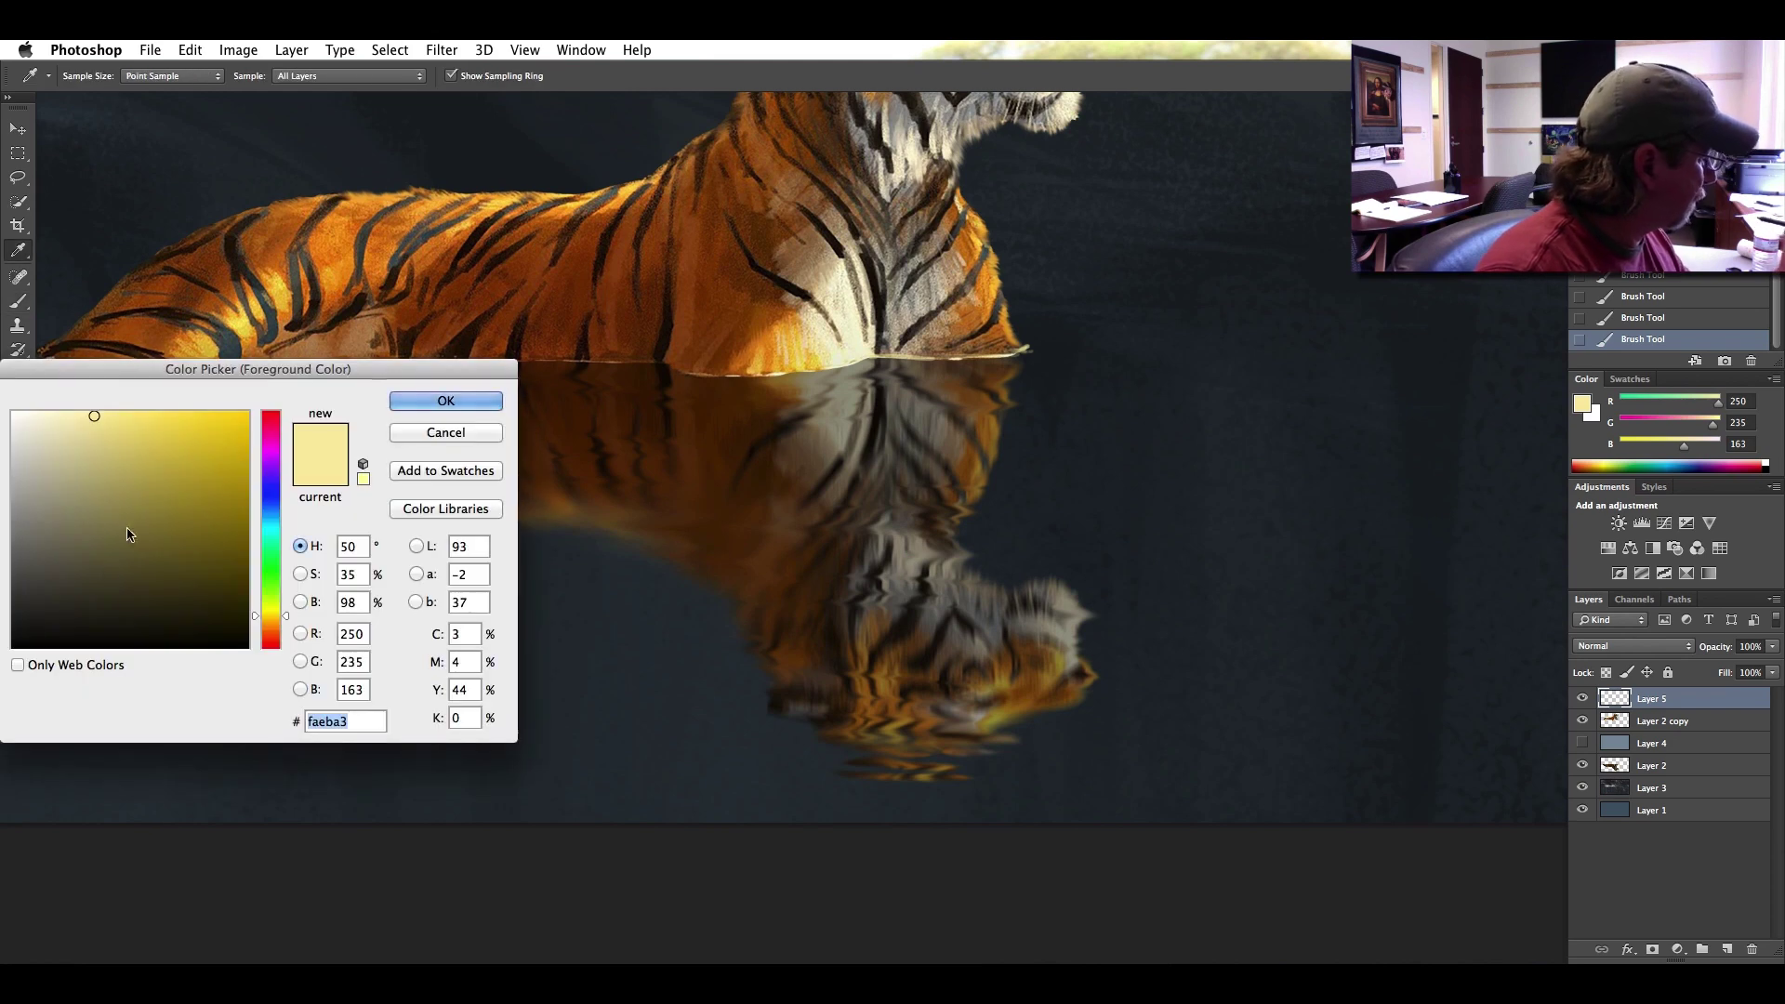
left_click_drag(129, 536, 41, 415)
left_click(414, 401)
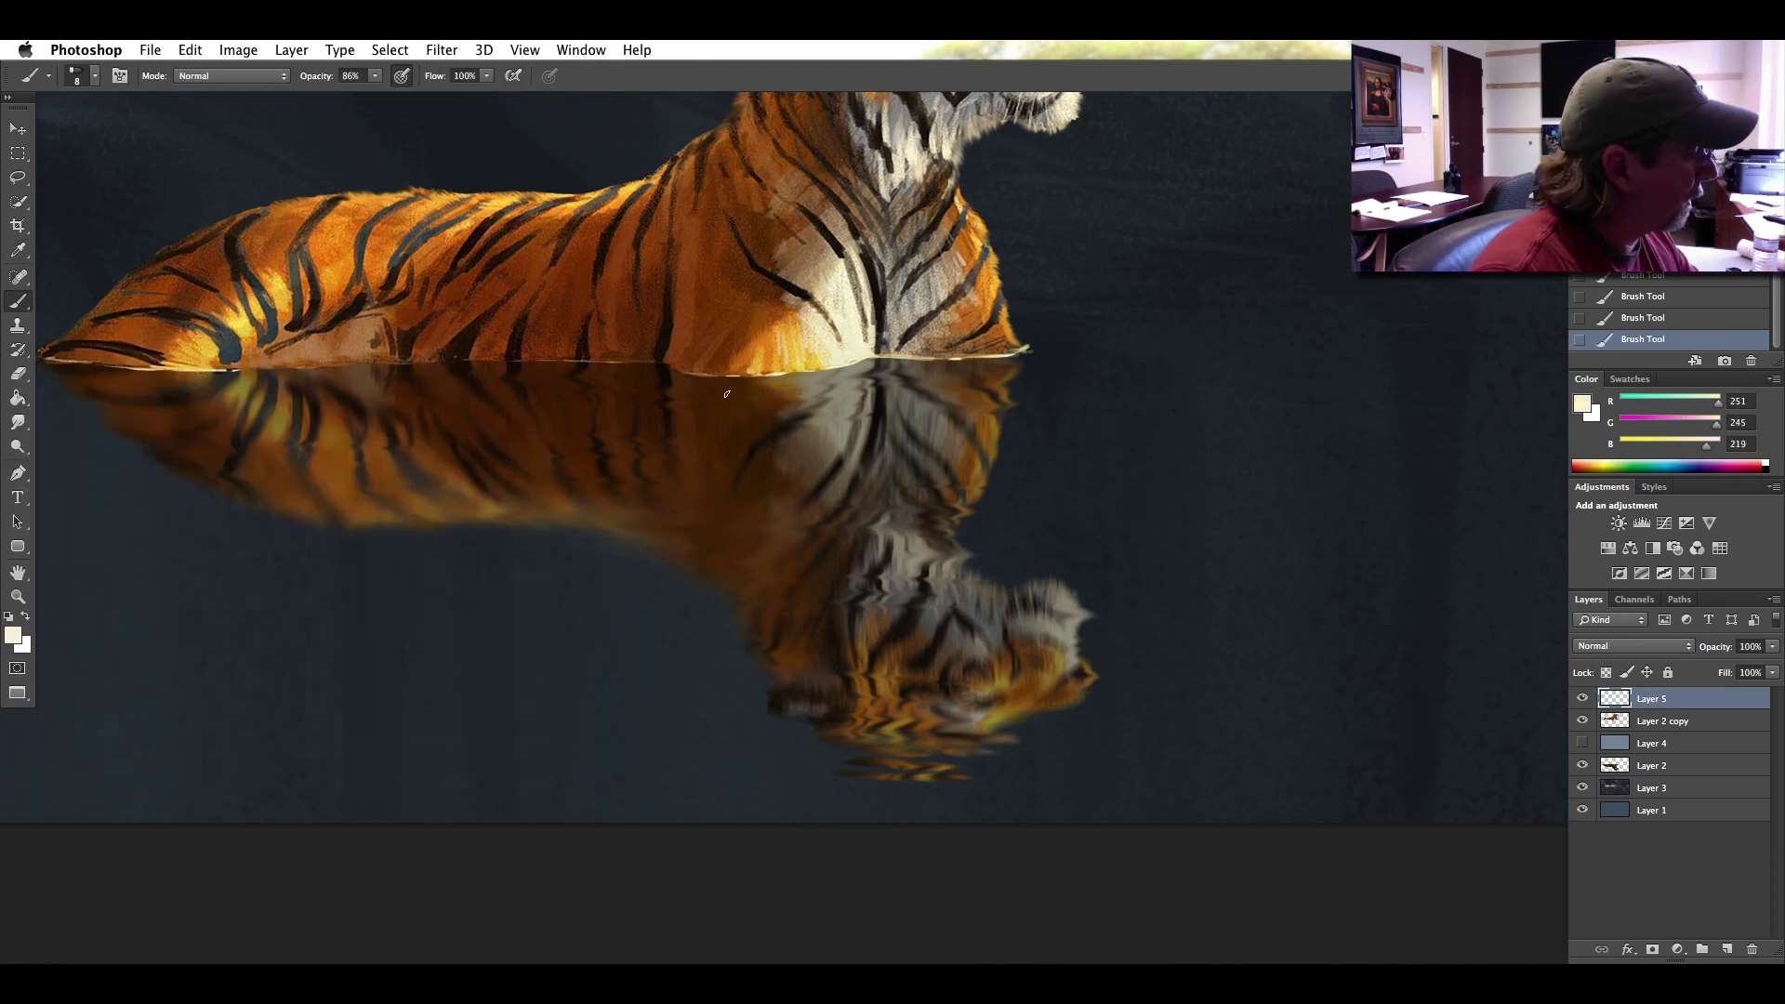
Add thin pale cream lines along the front and body waterline and a ripple dash, then bring up the finished painting.
mouse_move(792, 376)
left_mouse_down()
mouse_move(700, 380)
mouse_move(753, 386)
mouse_move(714, 375)
left_mouse_up()
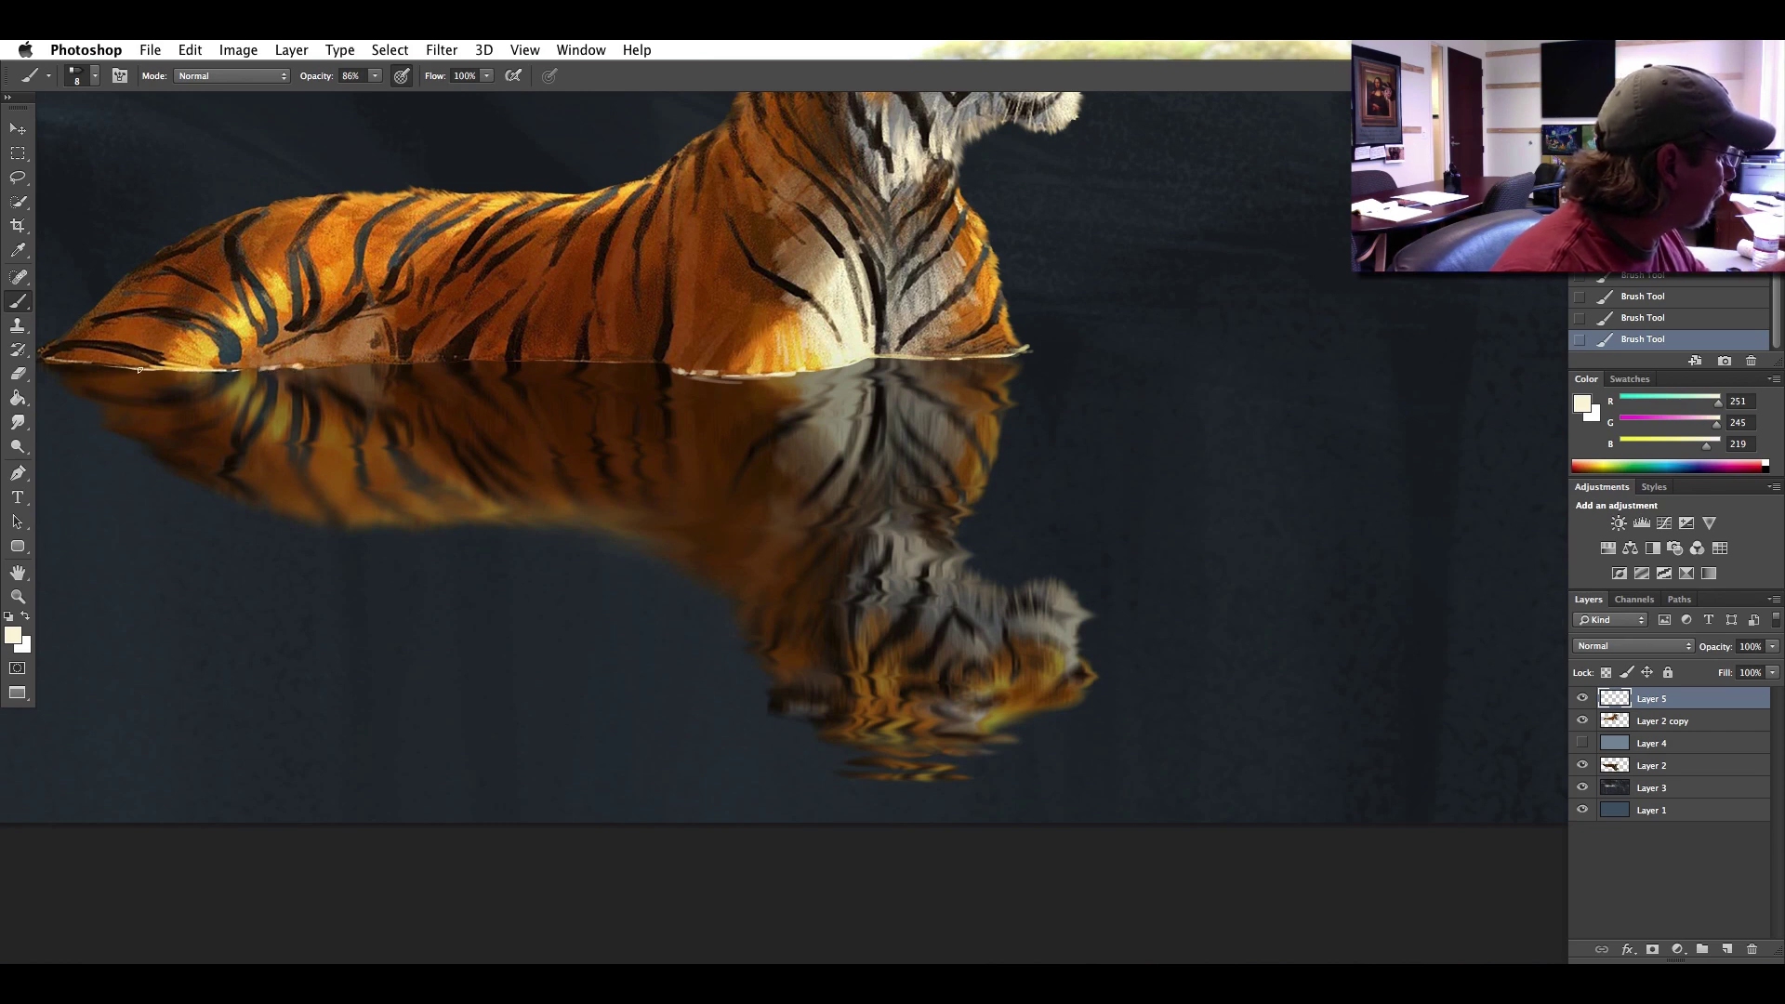
left_click_drag(350, 367, 1013, 353)
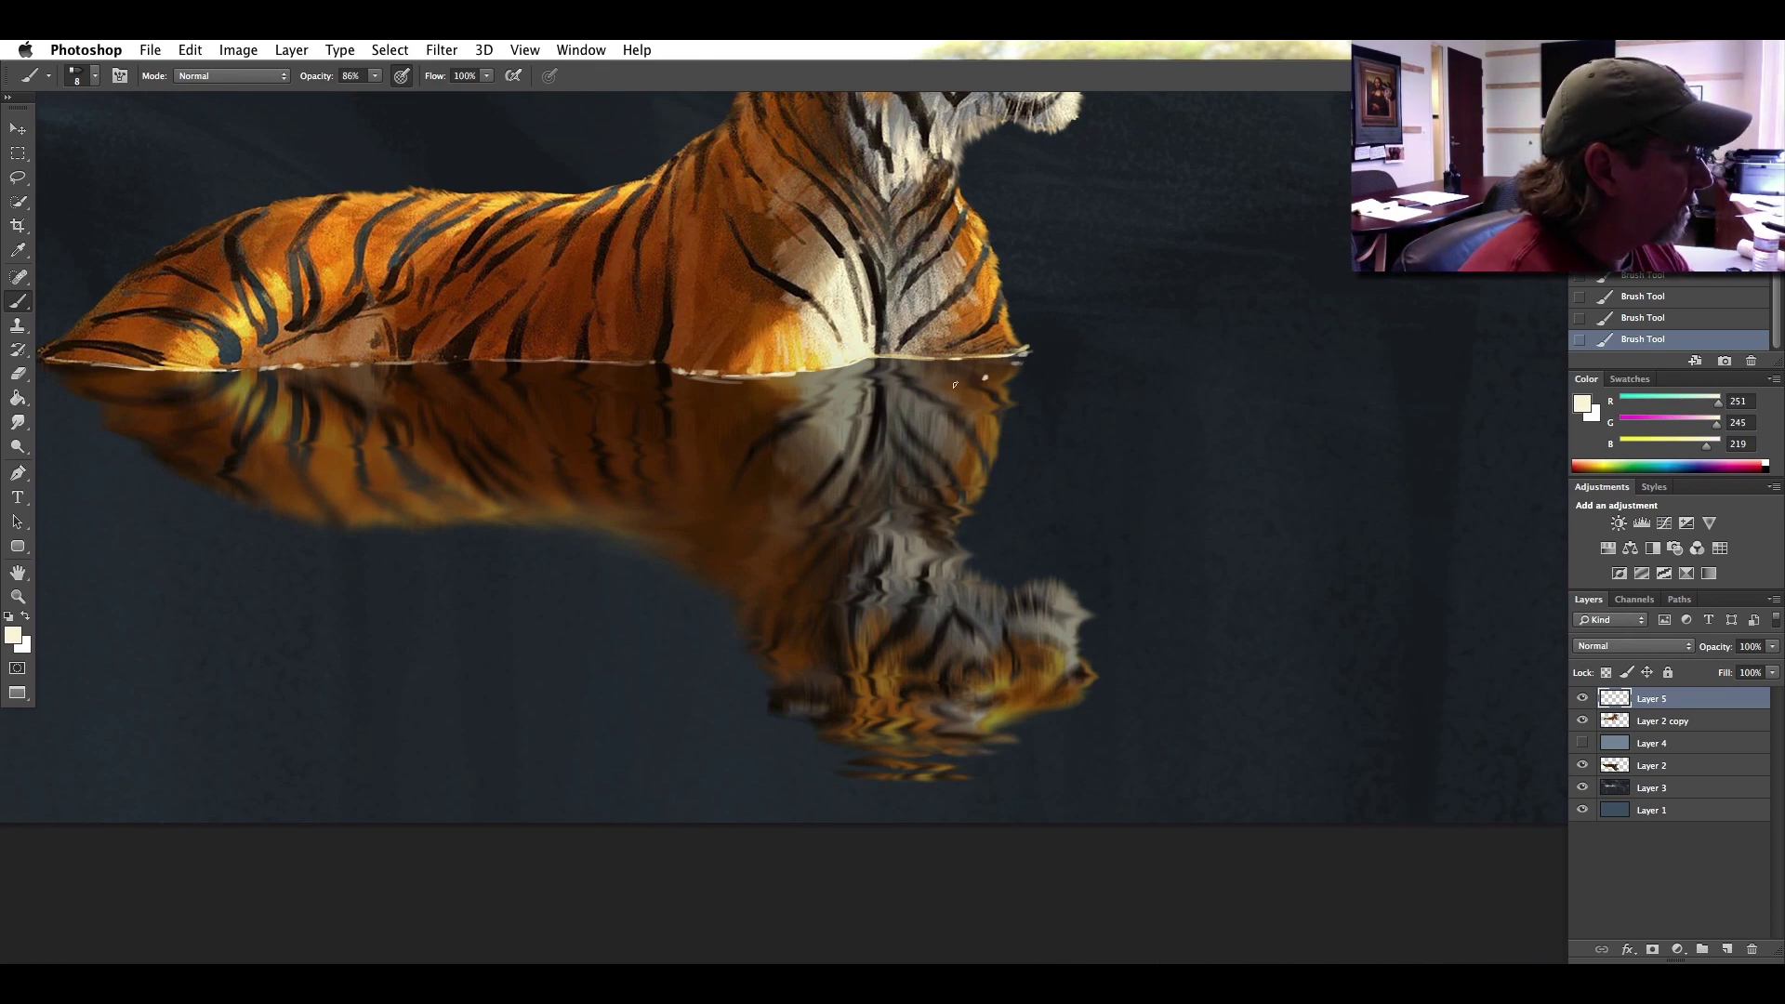
left_click_drag(1015, 399, 1029, 398)
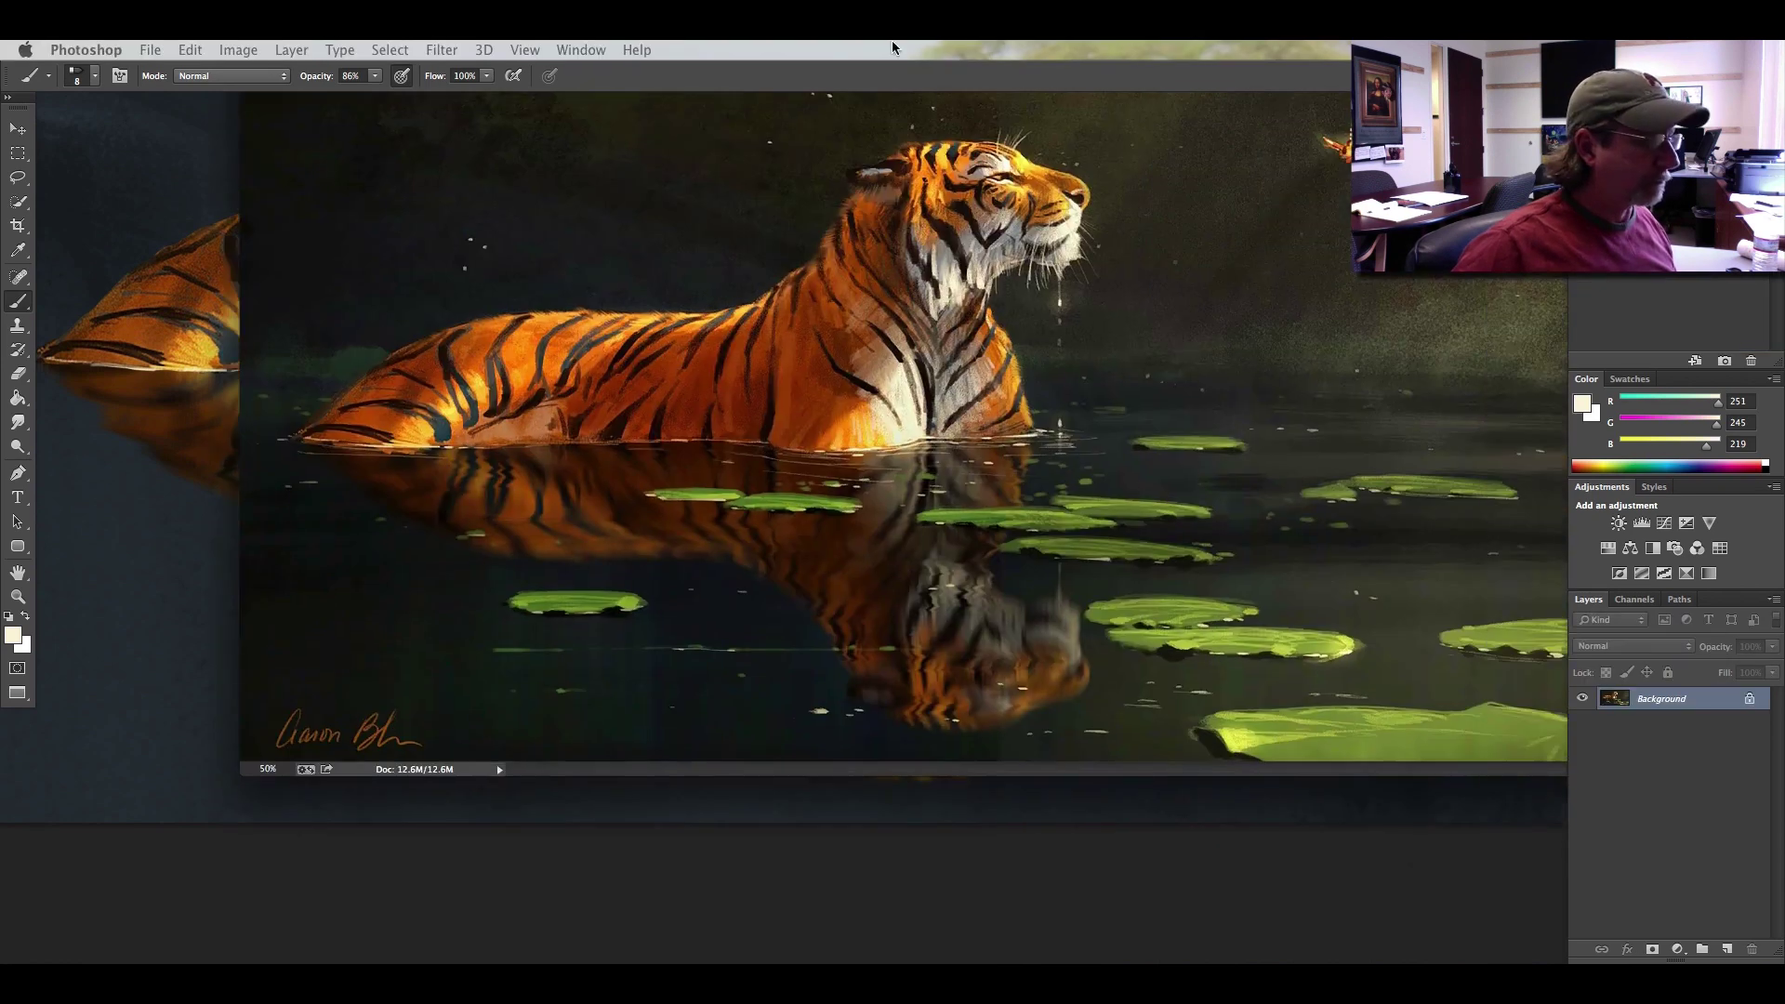
mouse_move(930, 93)
left_mouse_down()
mouse_move(738, 93)
mouse_move(759, 93)
left_mouse_up()
View the reference painting full screen and back, move it aside, and return to Untitled-1.
key("f")
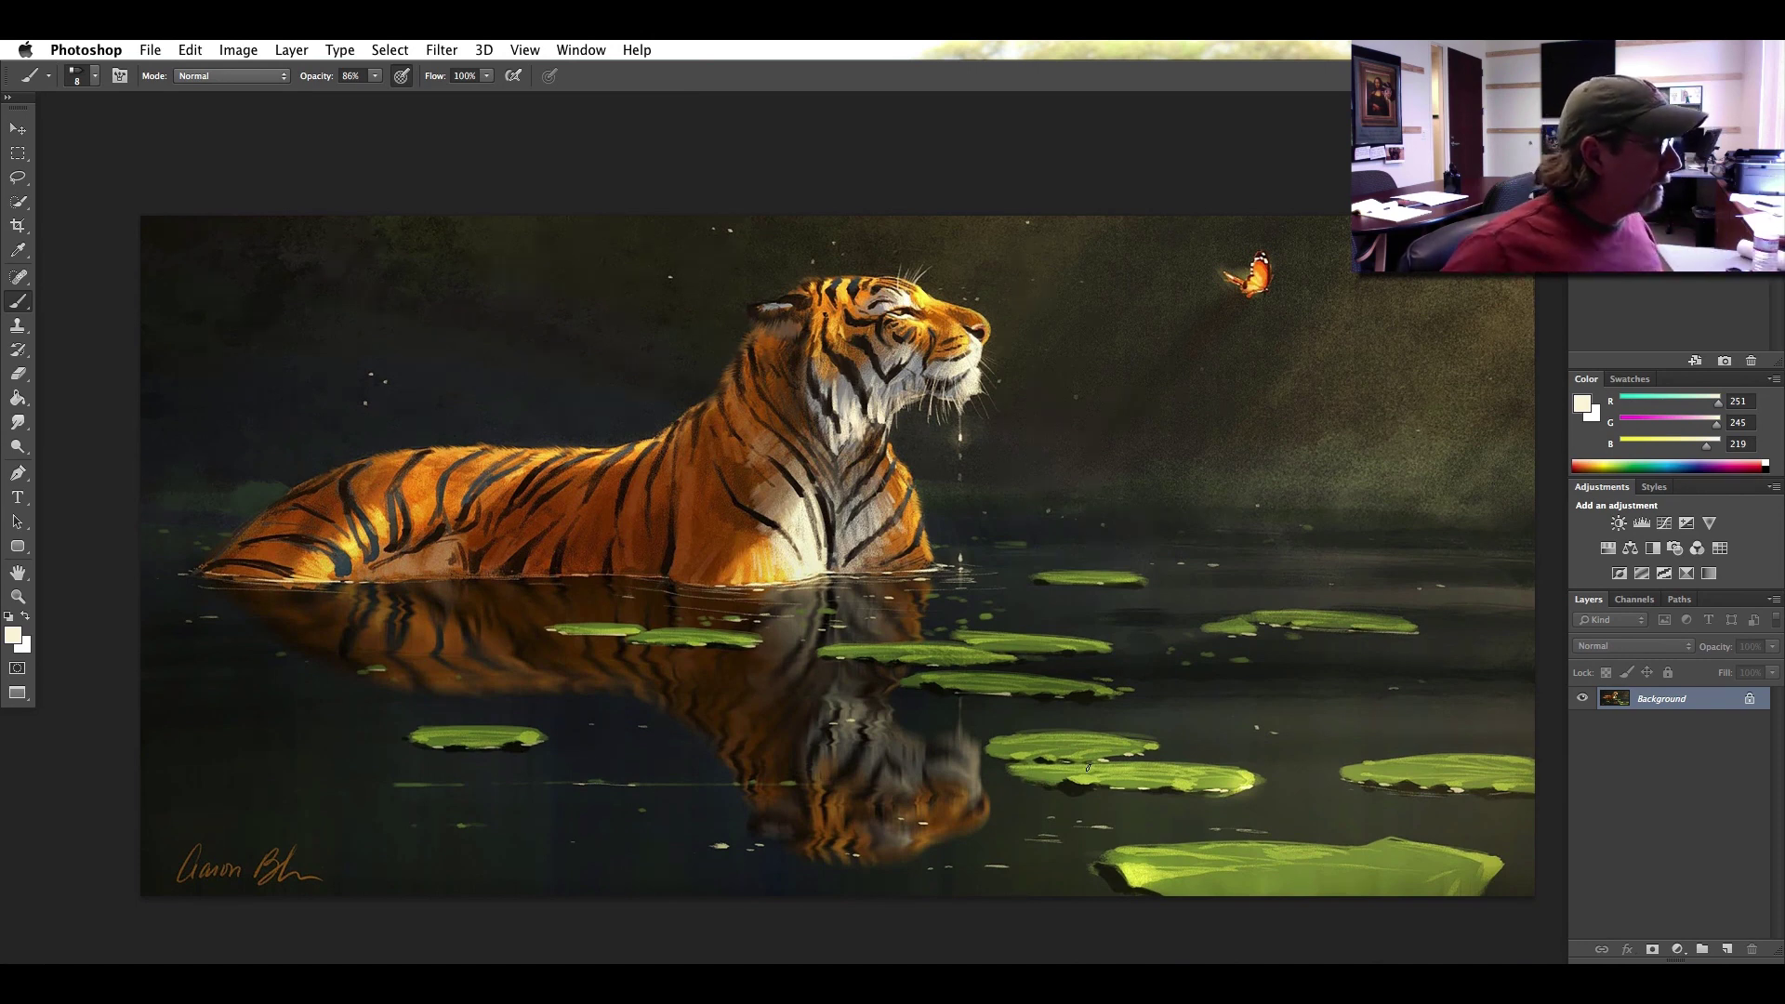
key("f")
key("f")
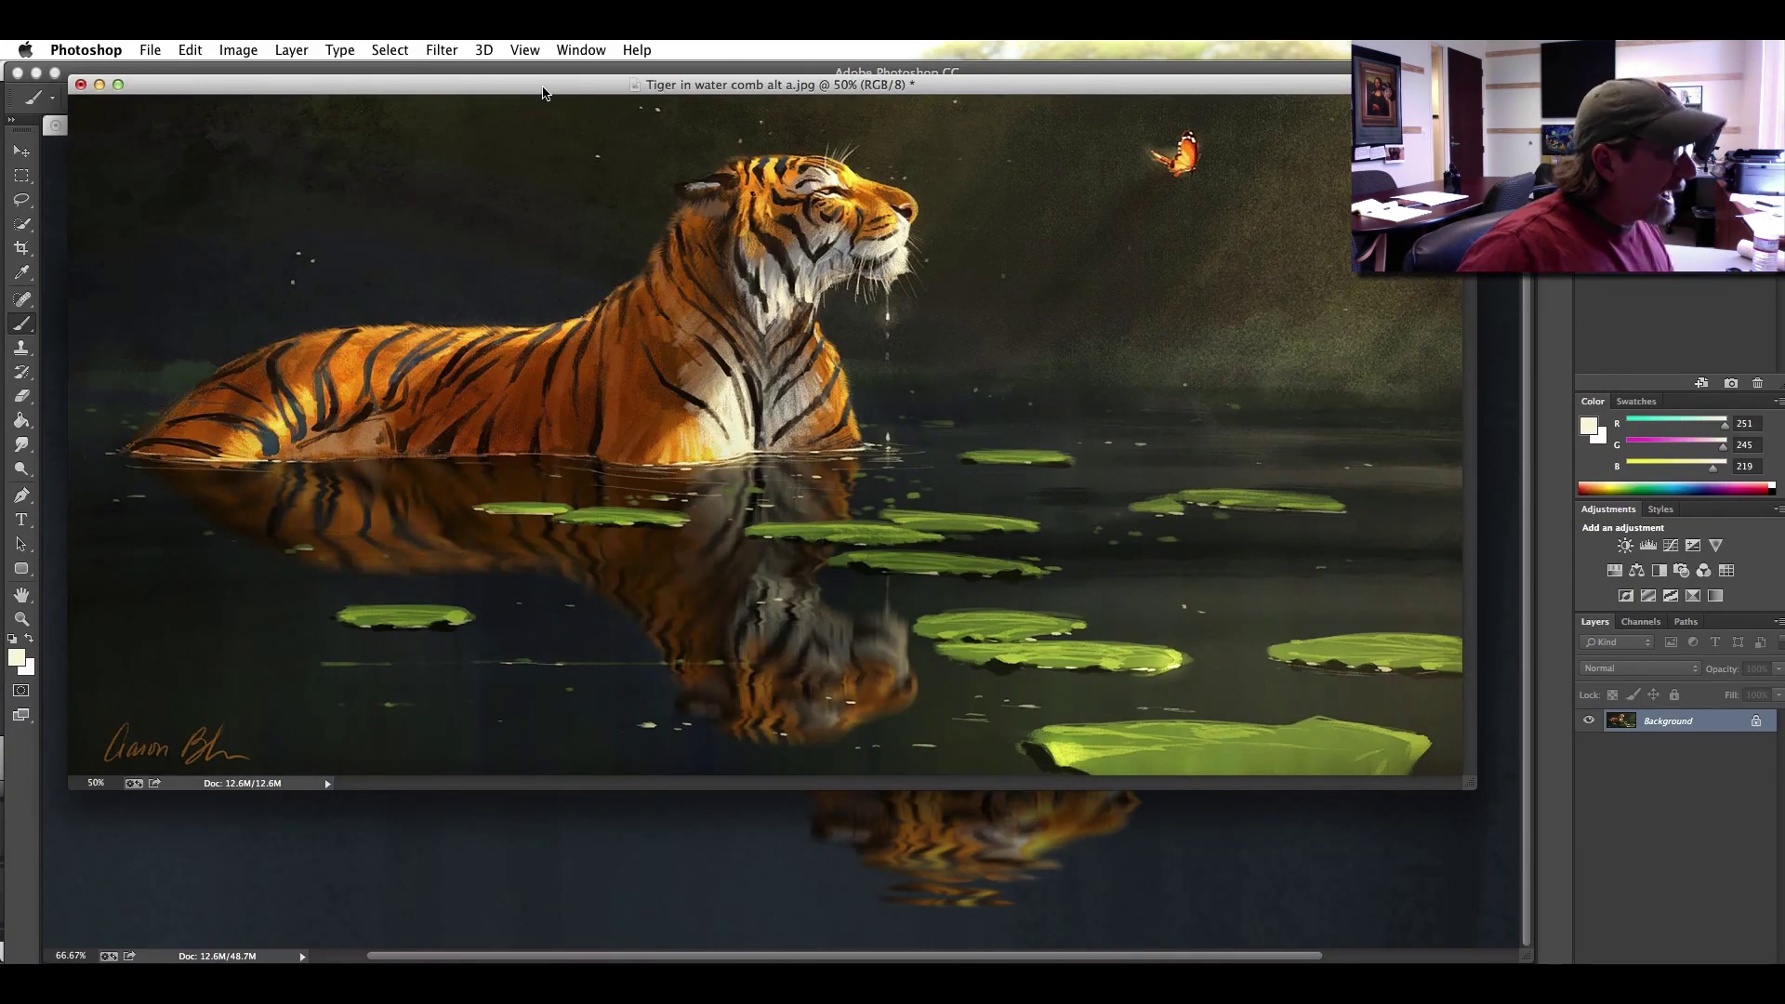
left_click_drag(543, 93, 673, 220)
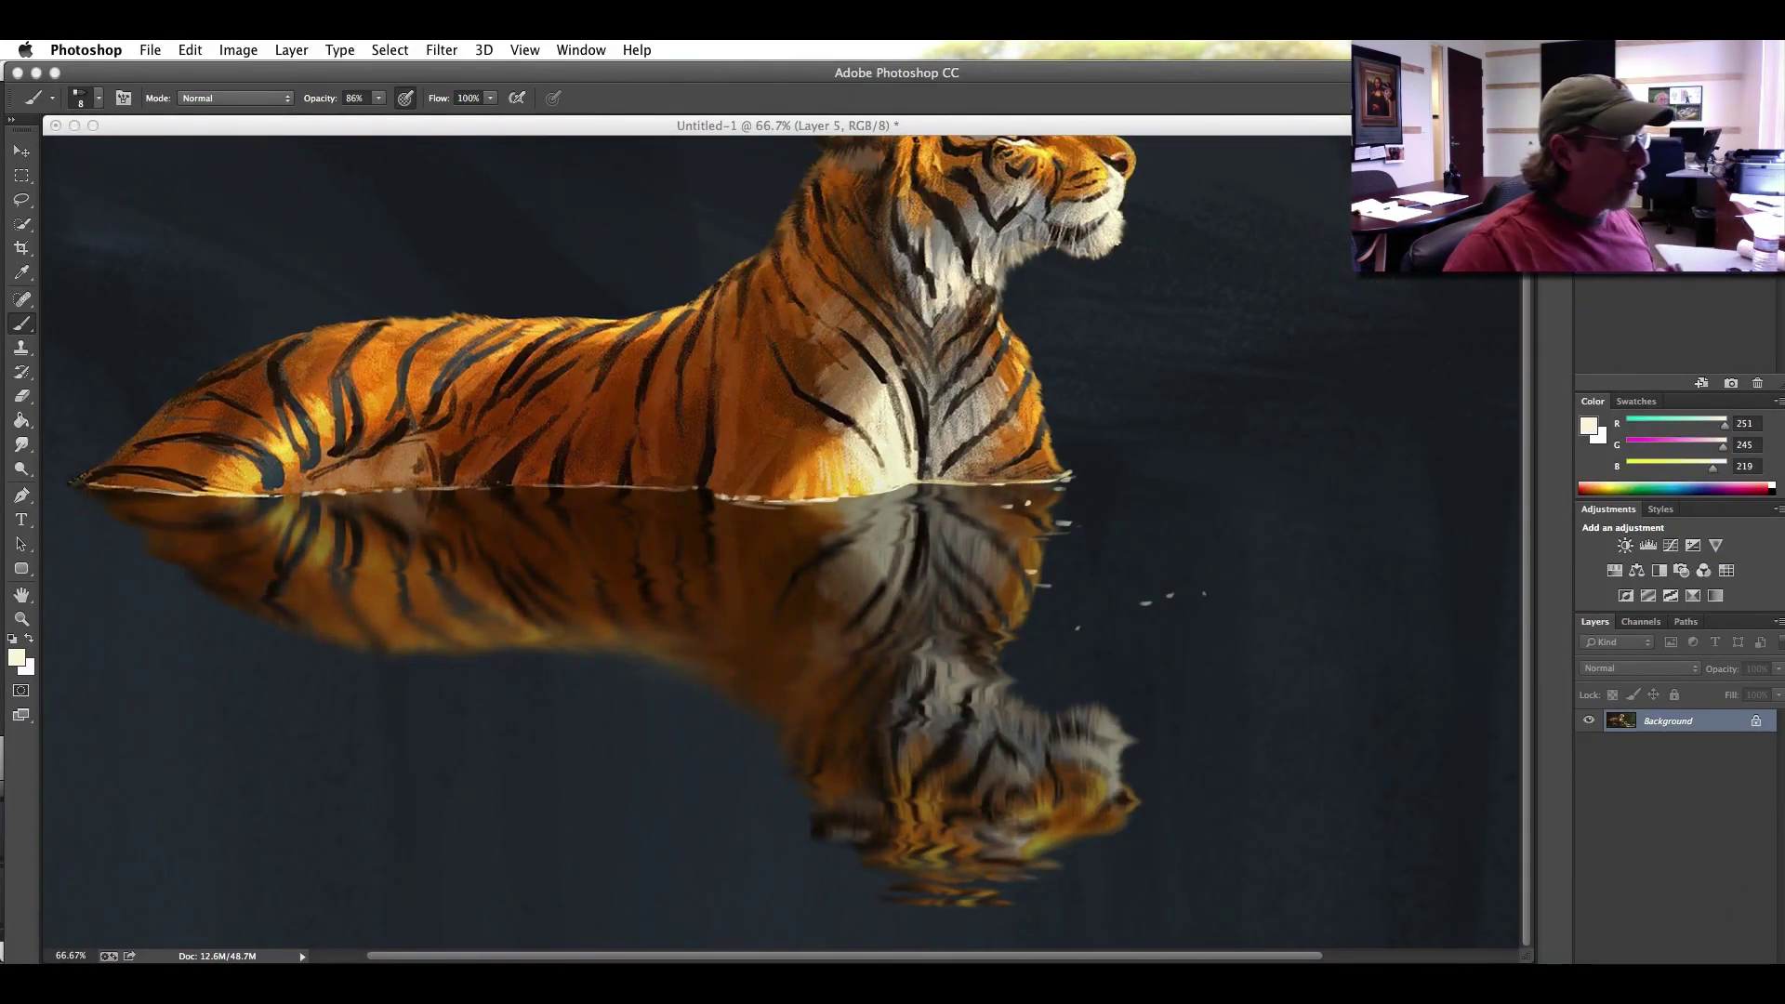
left_click(290, 135)
Zoom out to 33.3% so the whole tiger-in-water painting is visible.
key("super+minus")
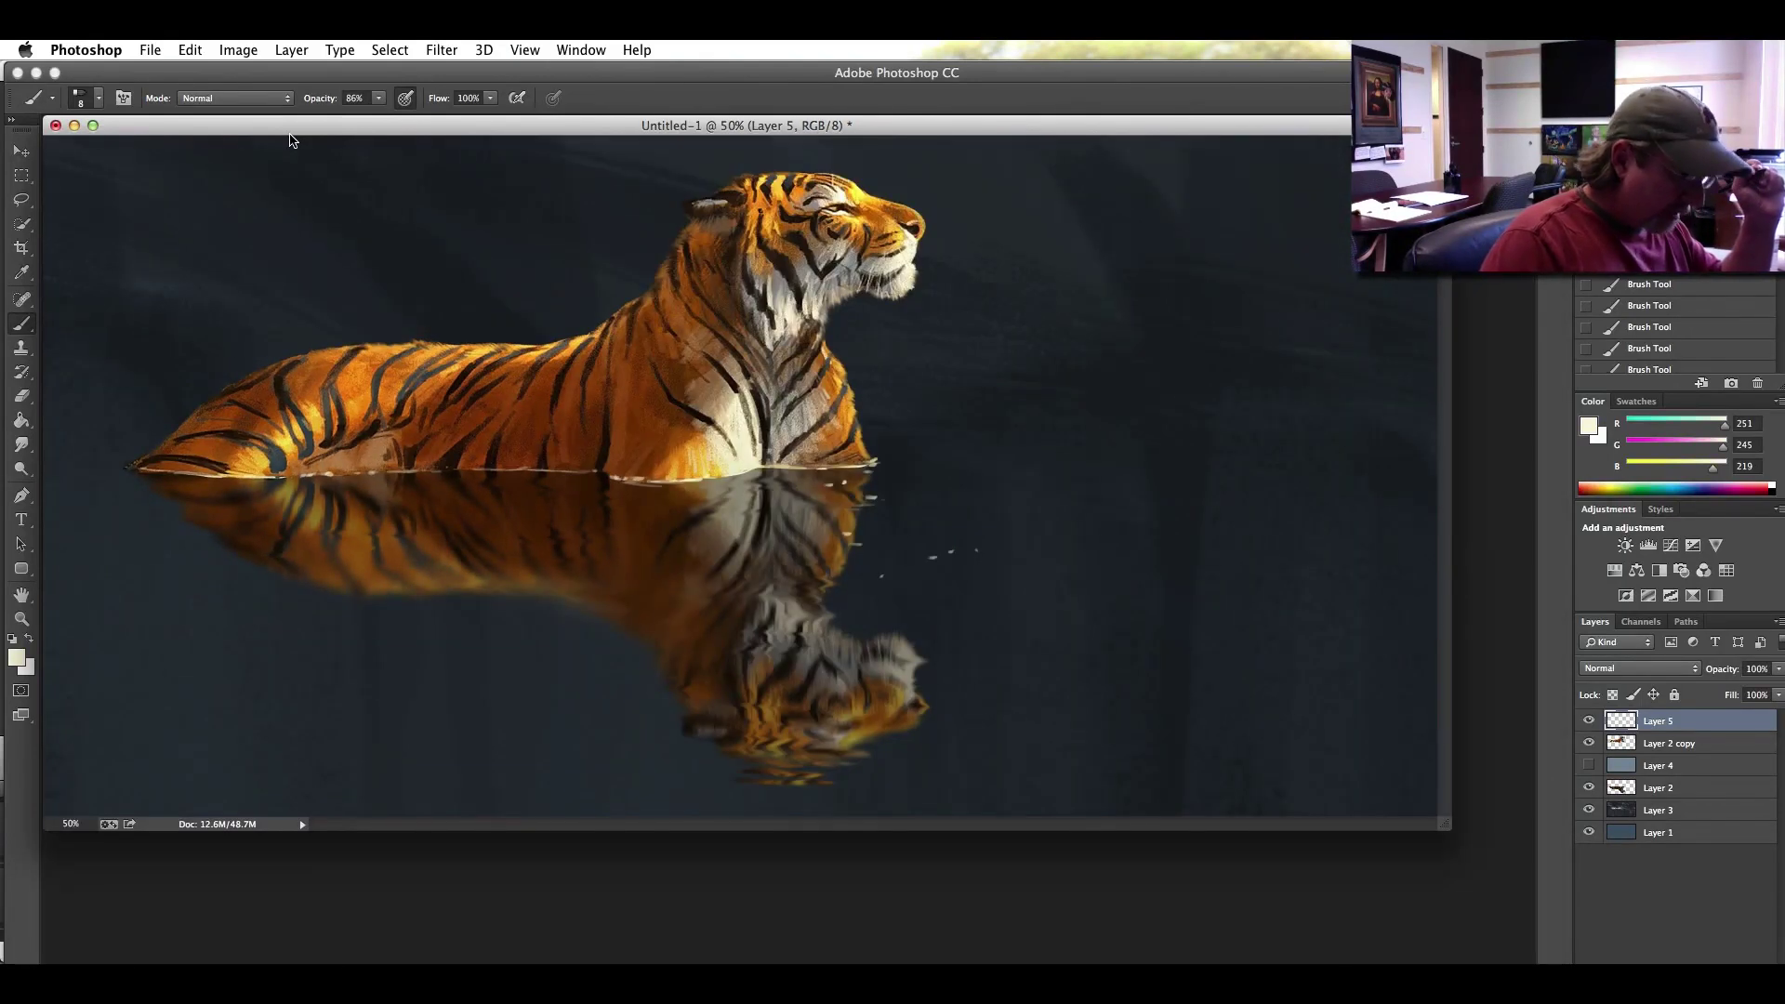
key("super+minus")
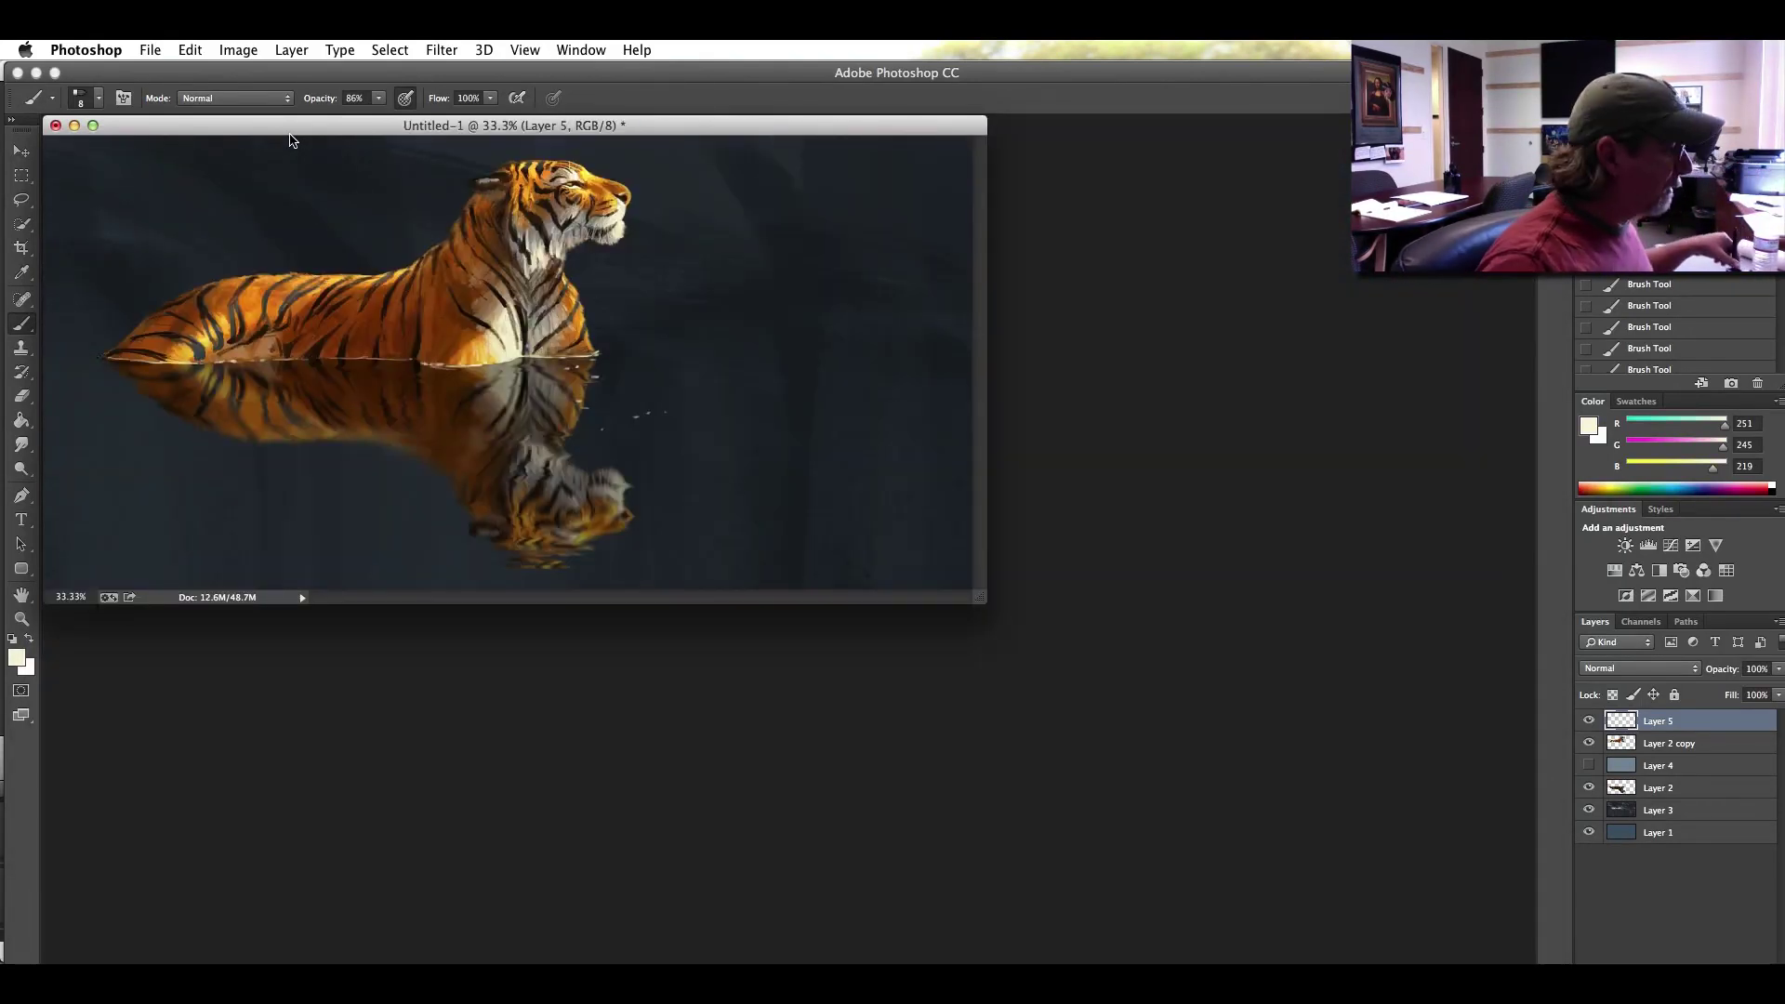